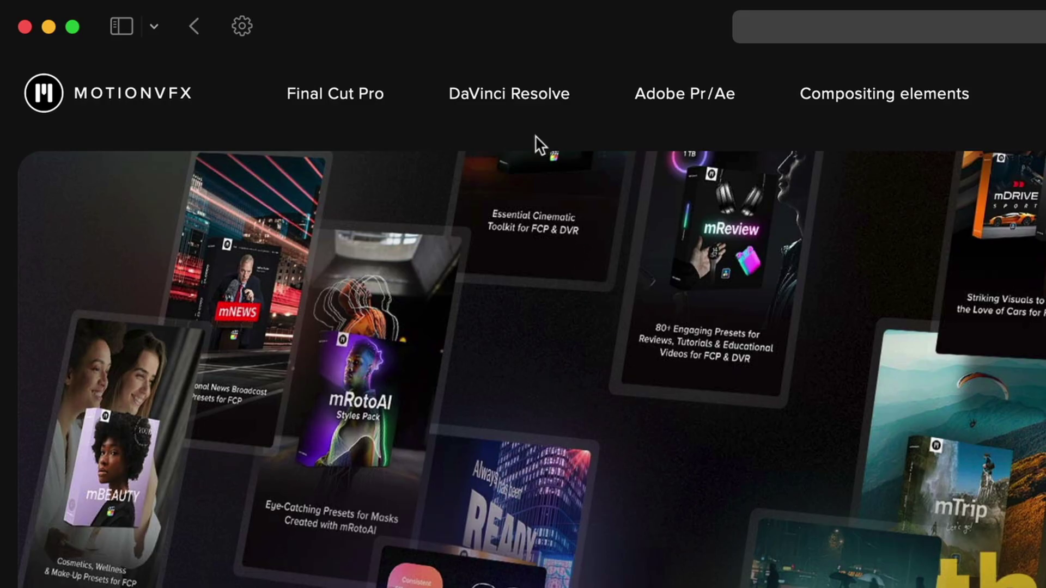
# Browse the DaVinci Resolve products on the MotionVFX website and open the product filter options.
pyautogui.click(523, 111)
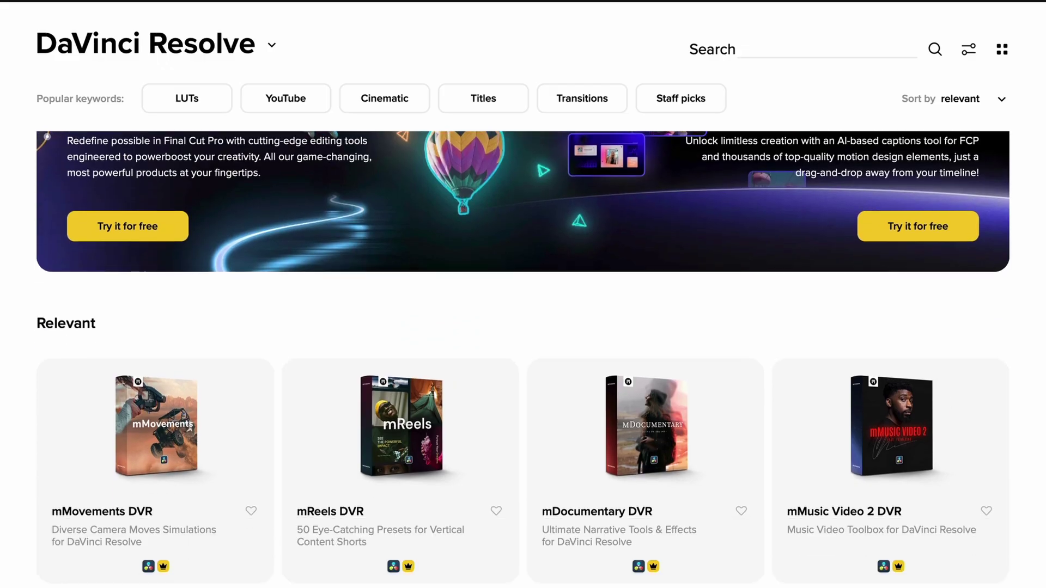
pyautogui.scroll(-5, 523, 327)
pyautogui.scroll(-4, 523, 327)
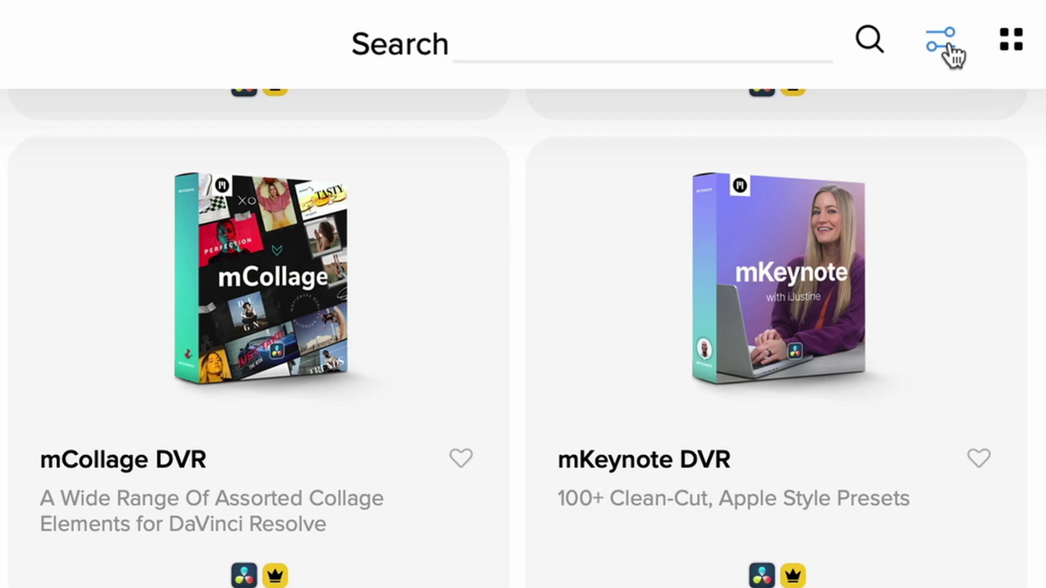
pyautogui.click(968, 24)
pyautogui.click(968, 180)
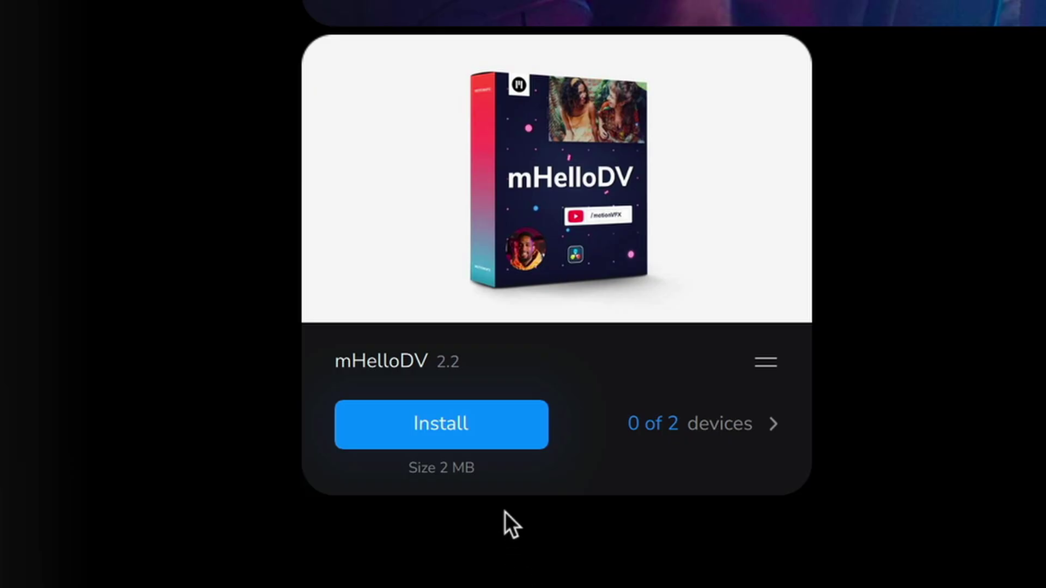
# Install version 2.2 of the mHelloDV pack on this computer.
pyautogui.click(481, 433)
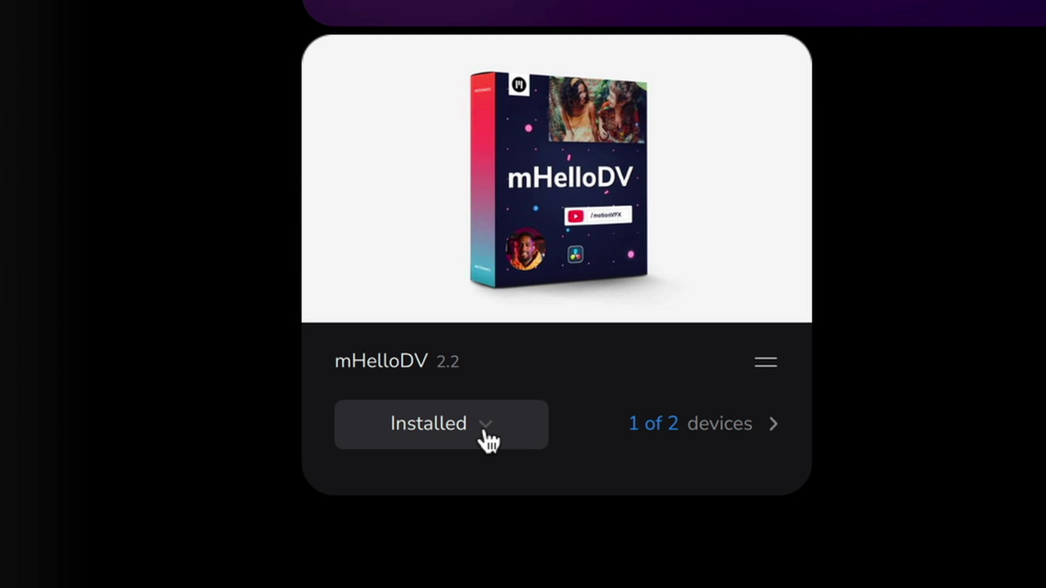
pyautogui.click(483, 432)
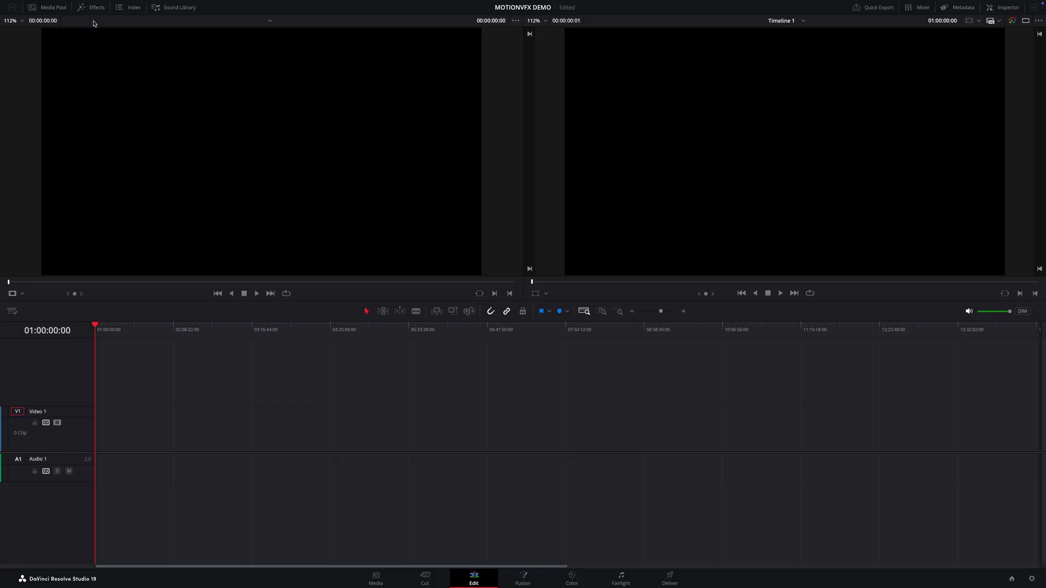
# Switch to DaVinci Resolve and show the MotionVFX mHelloDV titles in the effects library.
pyautogui.click(93, 8)
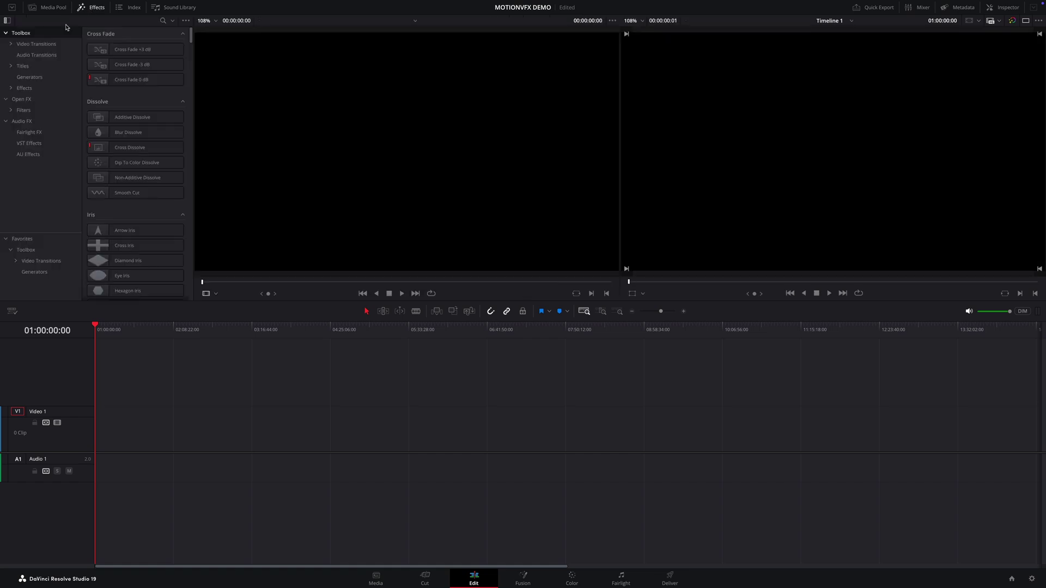
pyautogui.click(11, 44)
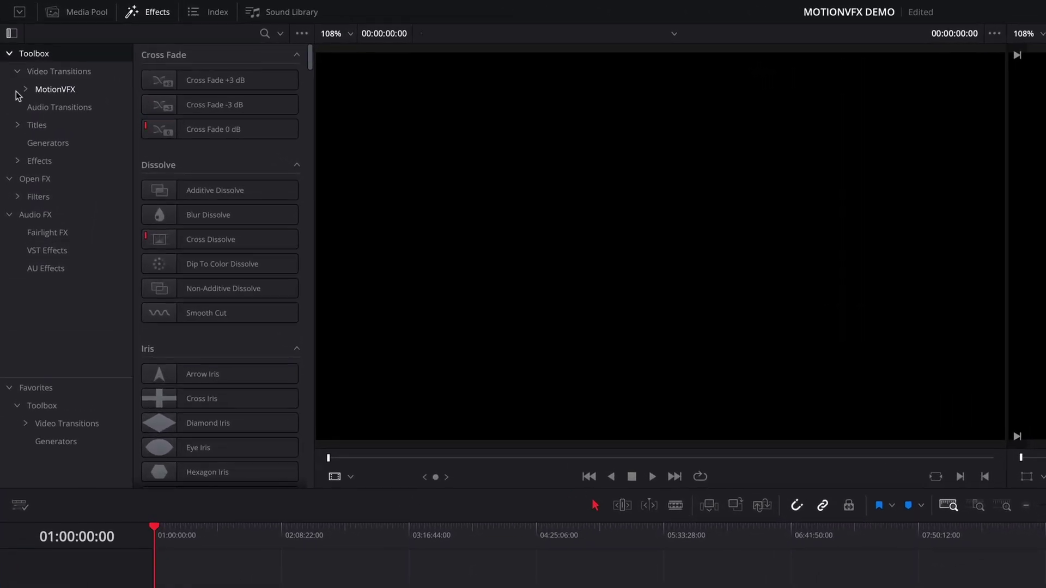
pyautogui.click(18, 125)
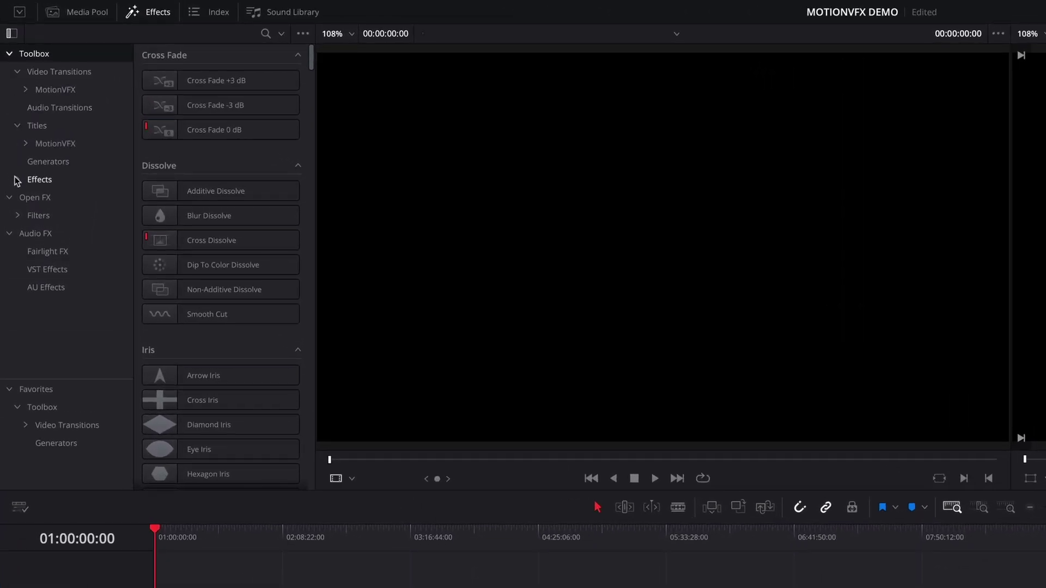
pyautogui.click(17, 180)
pyautogui.click(25, 143)
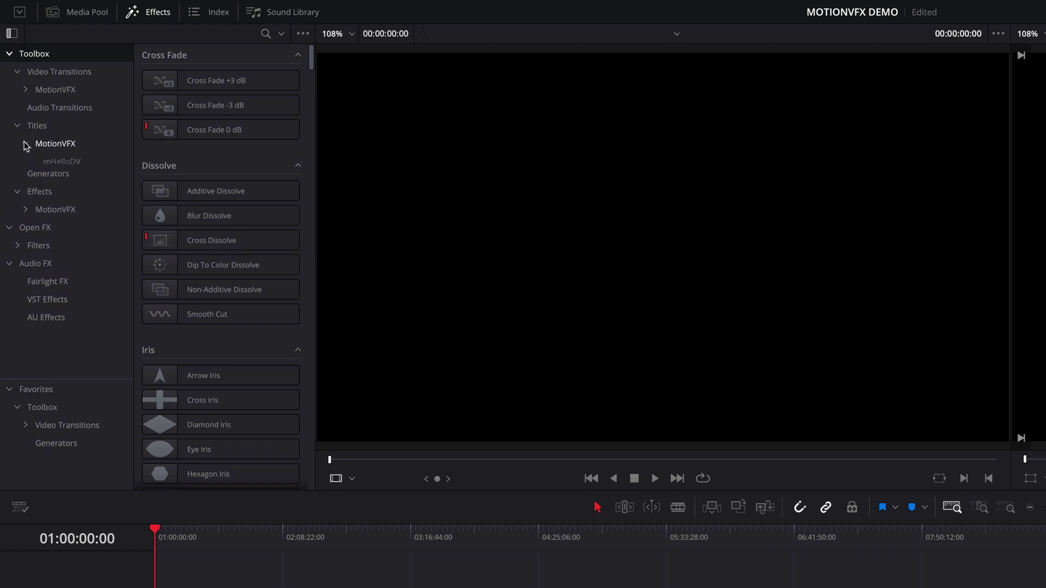
pyautogui.click(81, 161)
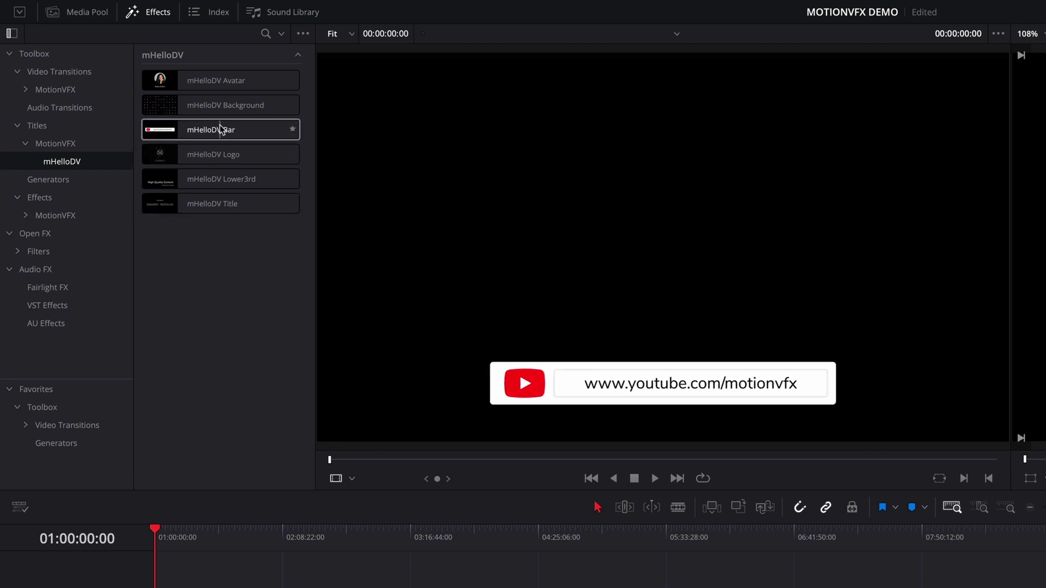
# Add the mHelloDV Bar title at the start of video track 1 and move the playhead to 01:00:02:08.
pyautogui.moveTo(221, 130); pyautogui.dragTo(649, 160)
pyautogui.moveTo(399, 98); pyautogui.dragTo(734, 134)
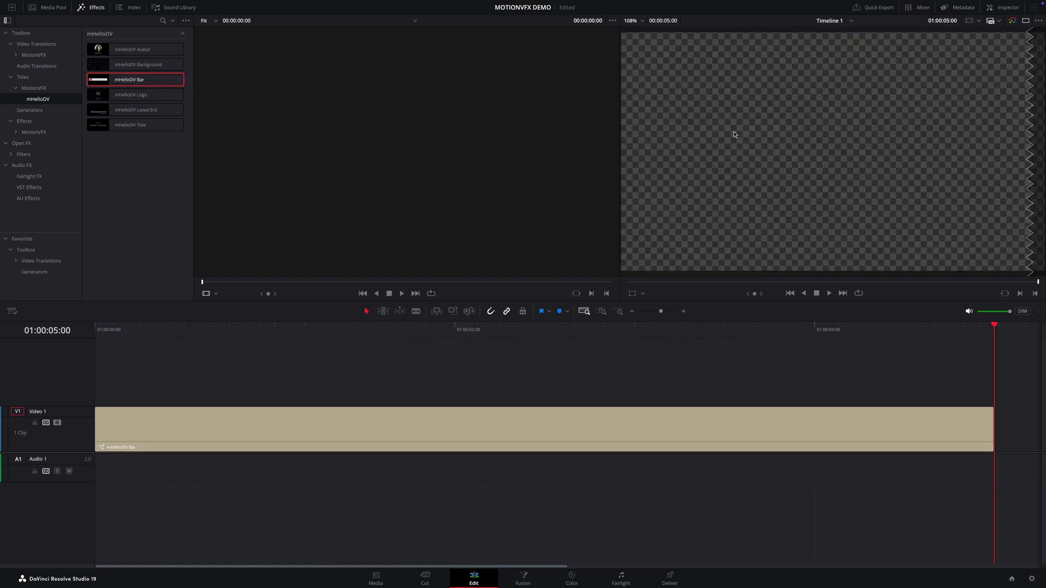
pyautogui.moveTo(592, 331); pyautogui.dragTo(517, 329)
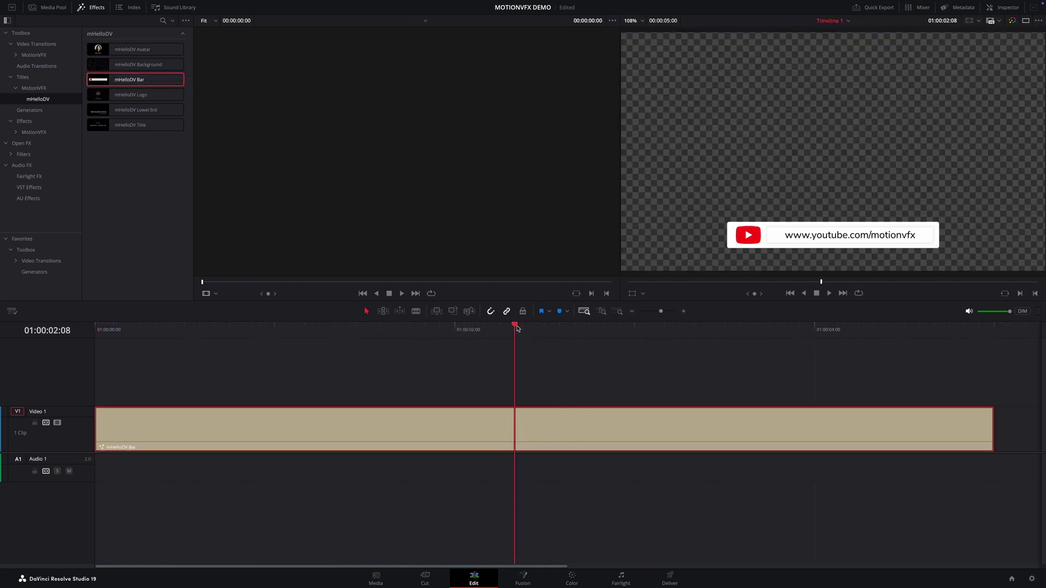
# Set the bar title's content position Y to 0.492 and its content scale to 1.7.
pyautogui.doubleClick(519, 418)
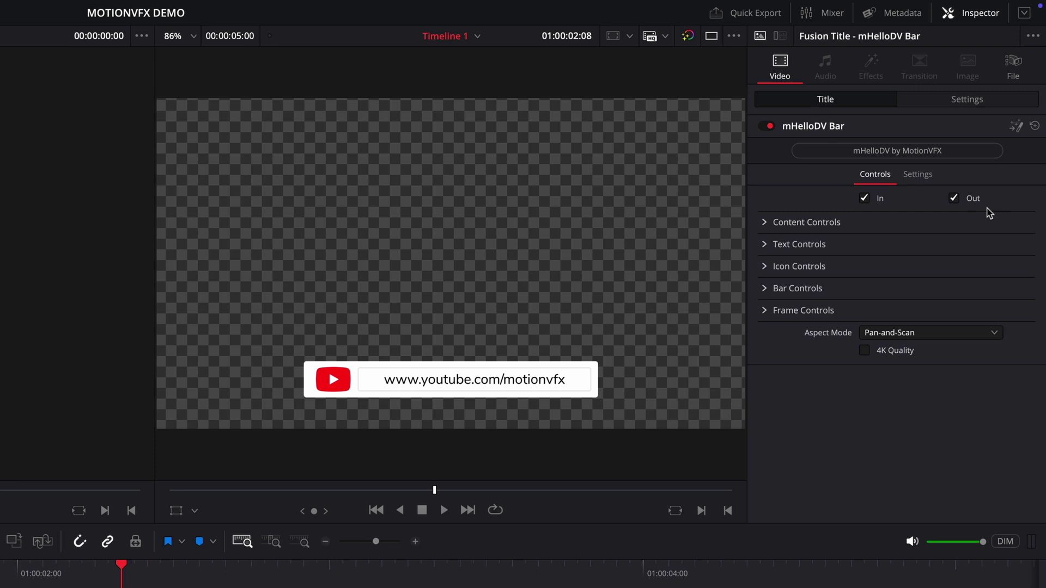
pyautogui.click(764, 222)
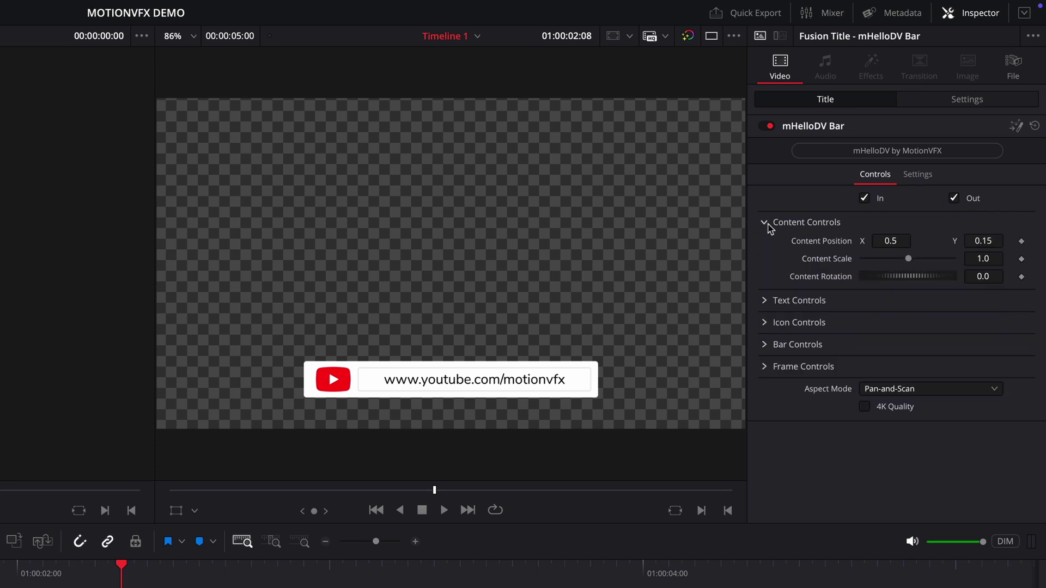
pyautogui.moveTo(980, 241); pyautogui.dragTo(1031, 241)
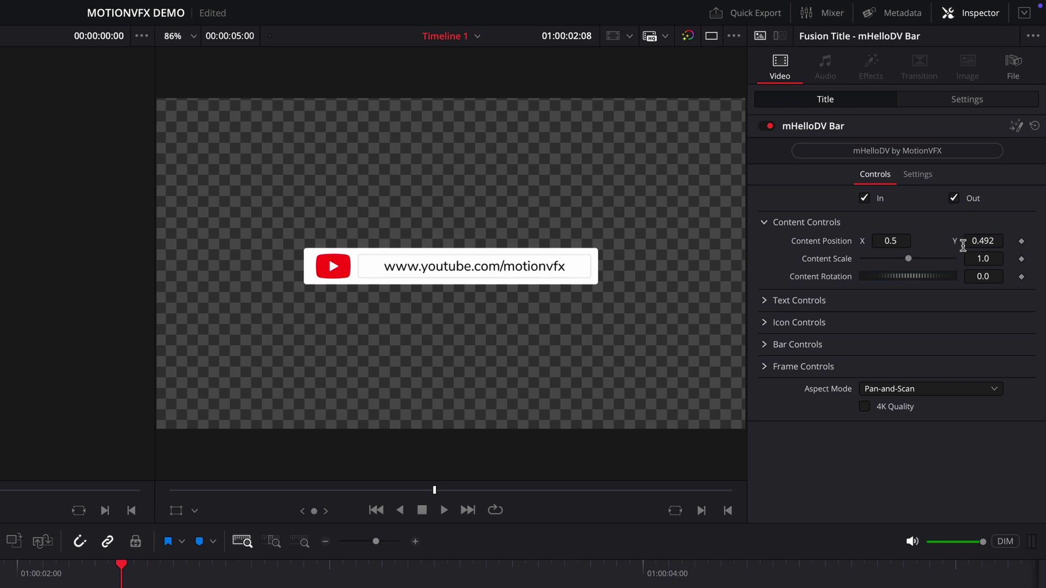
pyautogui.moveTo(908, 259); pyautogui.dragTo(917, 262)
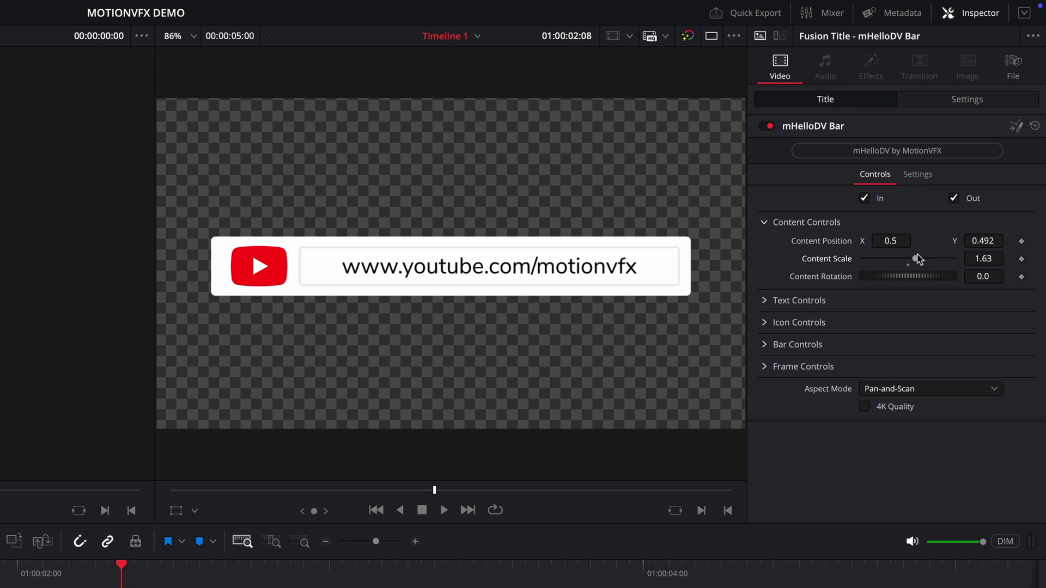
pyautogui.doubleClick(844, 263)
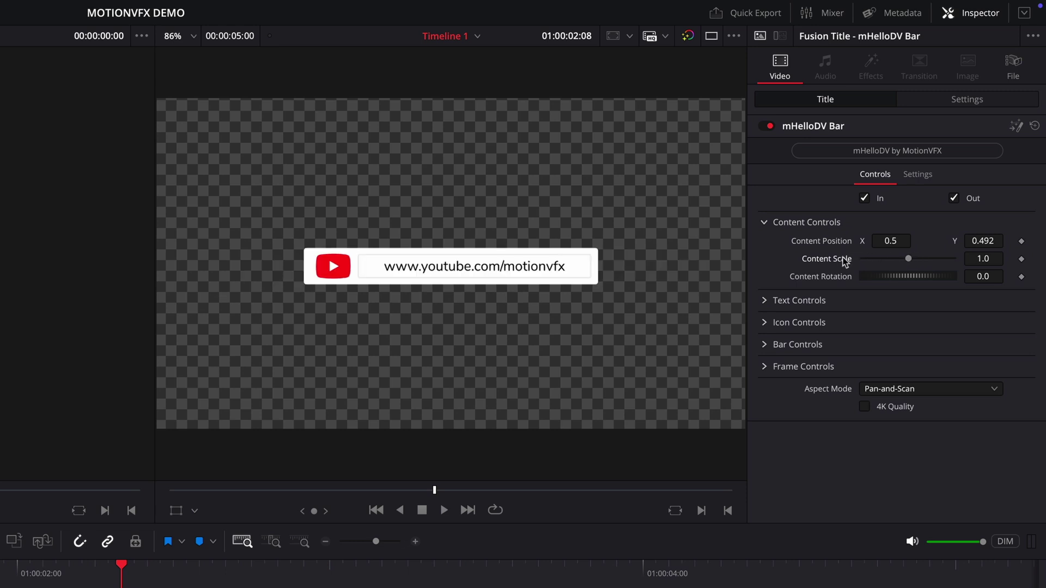
pyautogui.moveTo(908, 259); pyautogui.dragTo(919, 264)
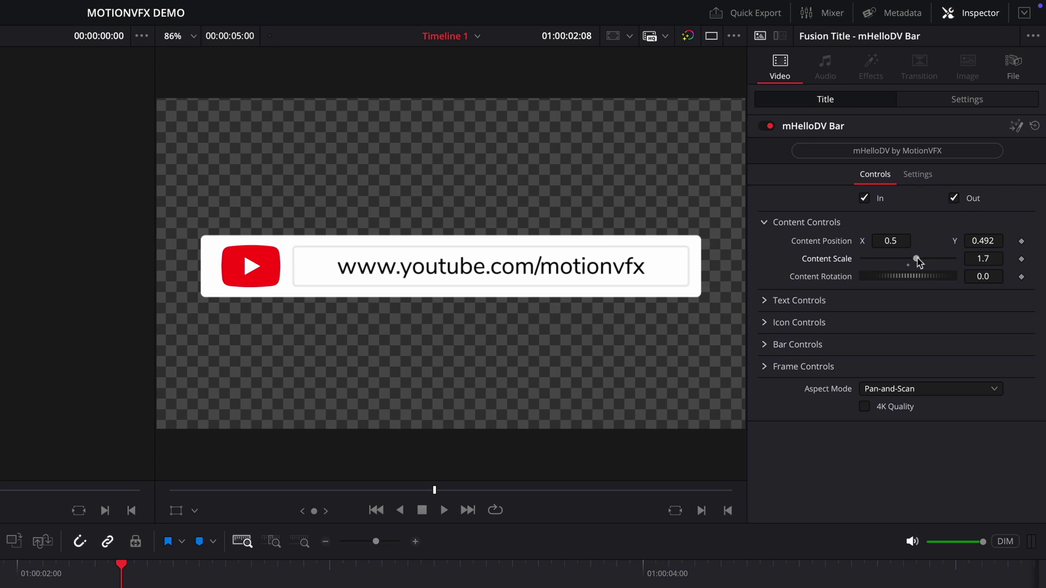
pyautogui.click(764, 222)
# Turn the bar's title text off and back on.
pyautogui.click(765, 245)
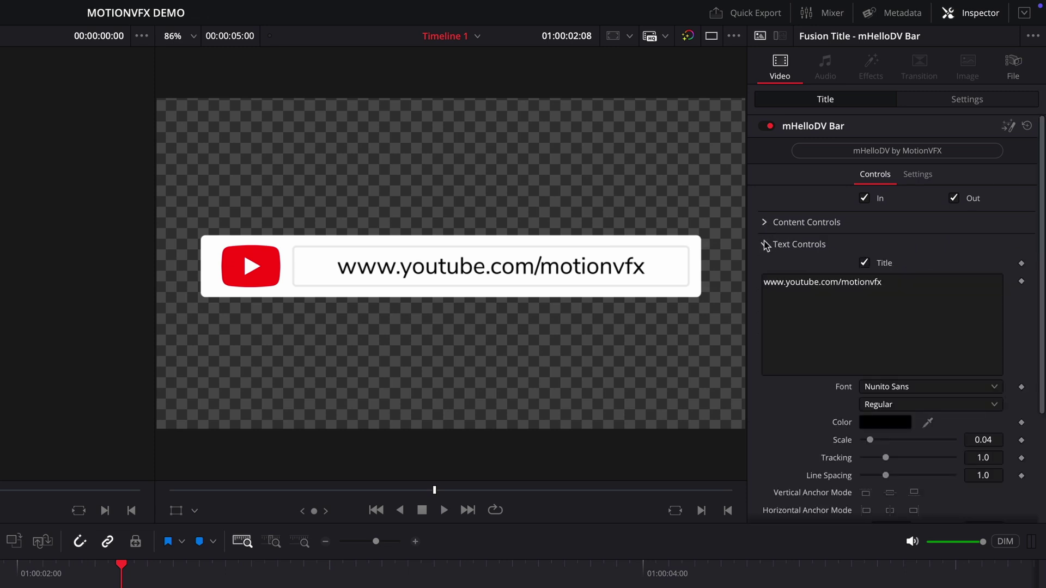
pyautogui.click(866, 266)
pyautogui.click(866, 266)
pyautogui.click(764, 244)
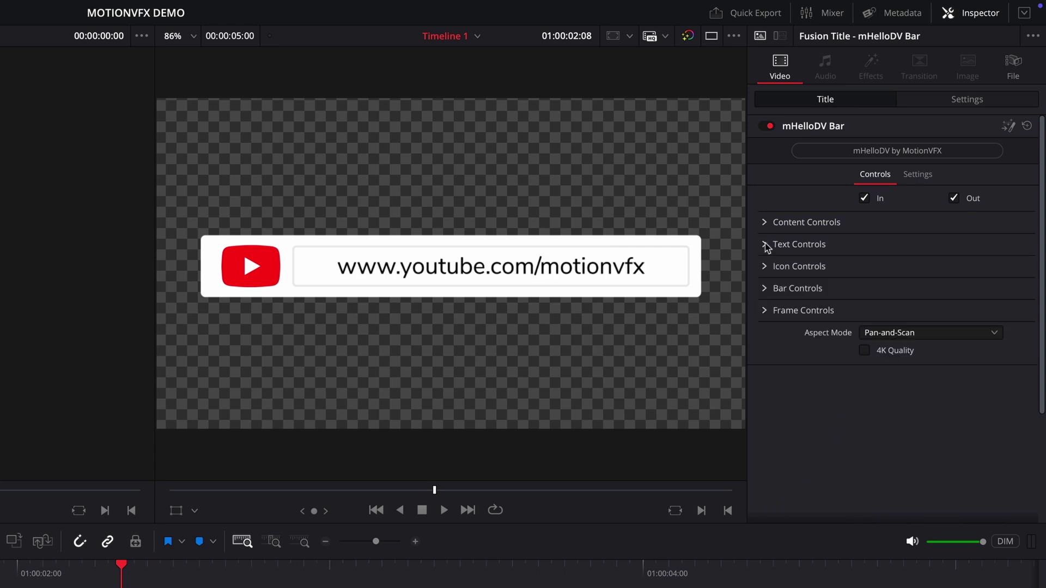
# Disable the frame around the bar's text.
pyautogui.click(764, 310)
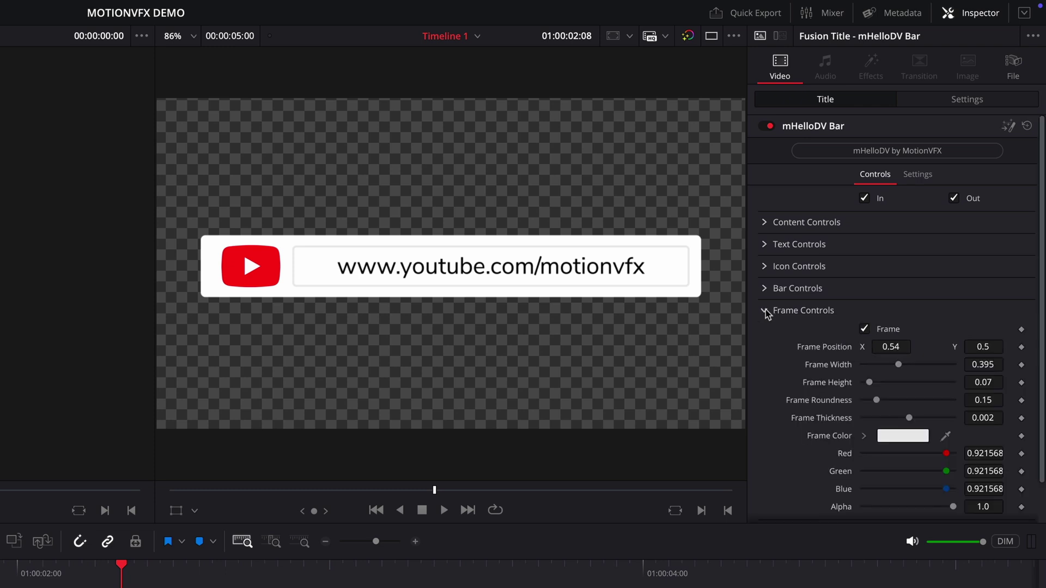
pyautogui.click(864, 329)
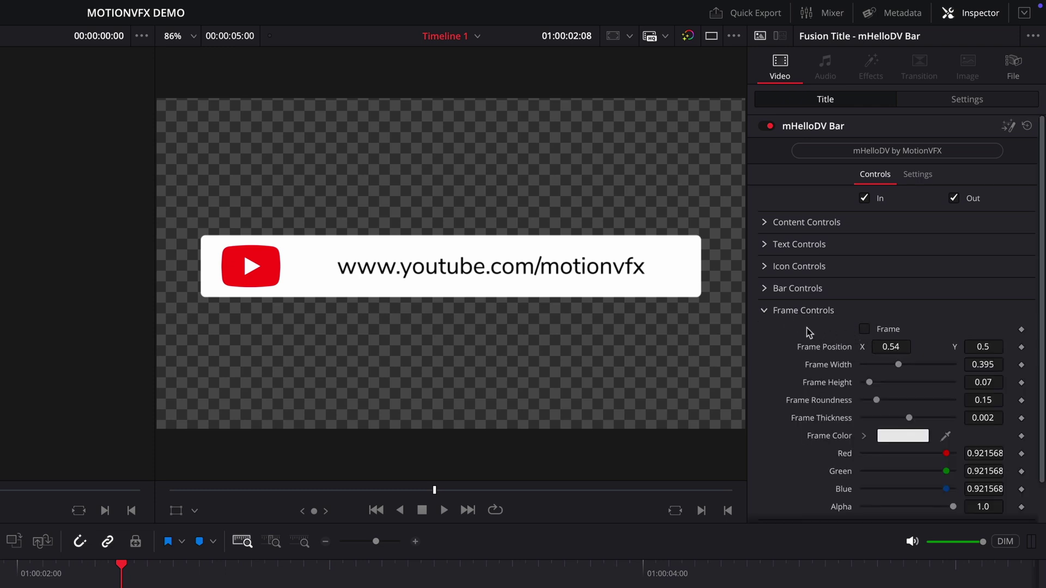
pyautogui.click(765, 312)
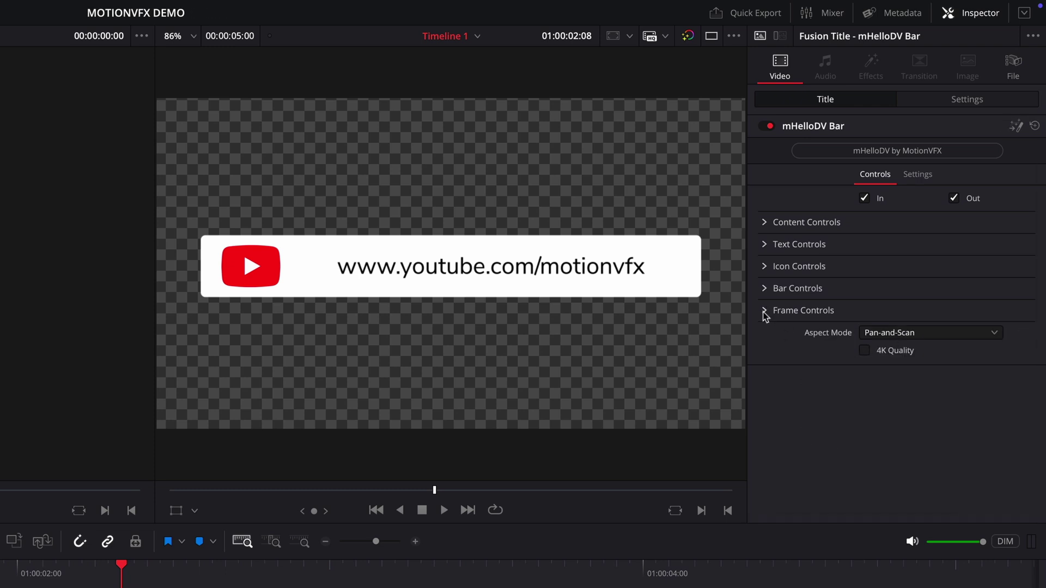
# Replace the bar's text with the presenter's website address and set its font to Helvetica Neue.
pyautogui.click(765, 245)
pyautogui.click(892, 291)
pyautogui.moveTo(882, 282); pyautogui.dragTo(763, 282)
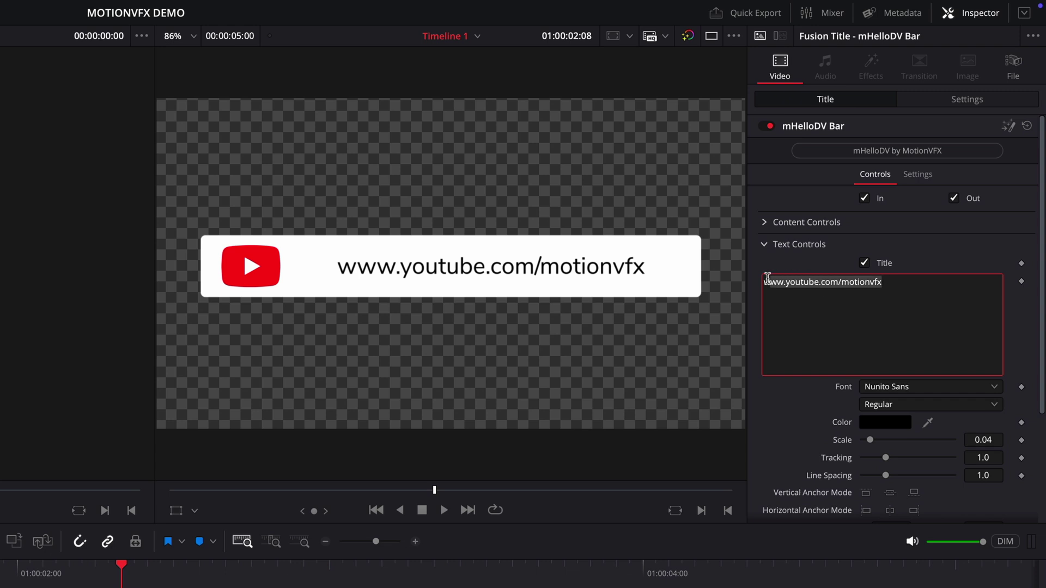
pyautogui.write('www.chrisroberts.info')
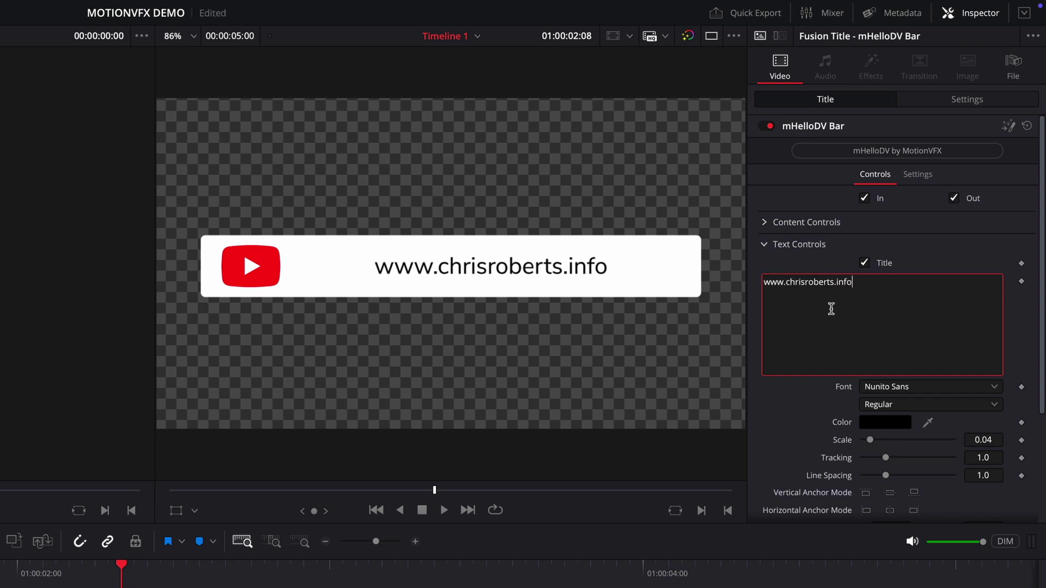
pyautogui.click(917, 389)
pyautogui.scroll(10, 917, 398)
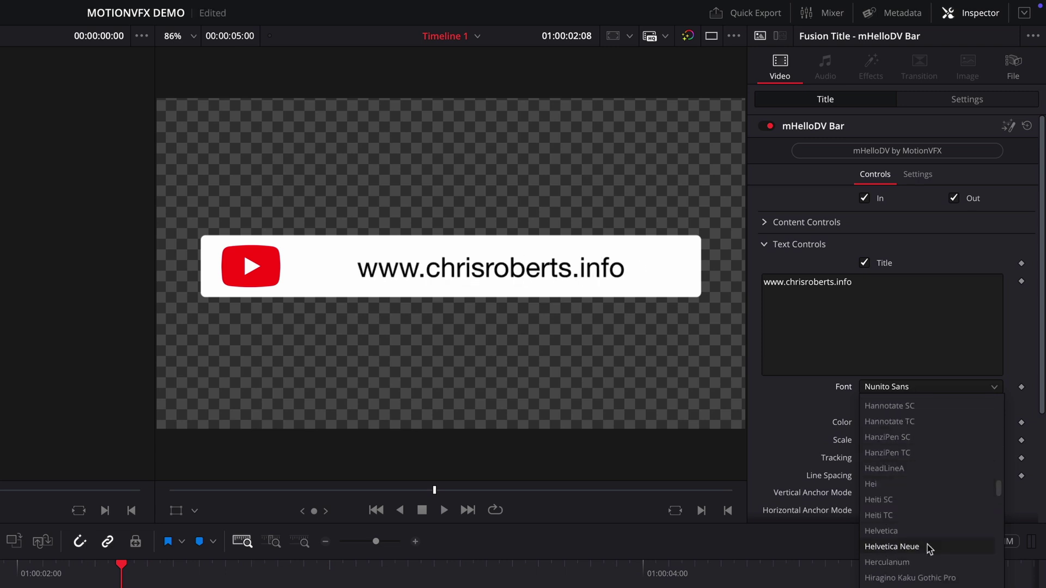
pyautogui.click(891, 547)
pyautogui.click(765, 244)
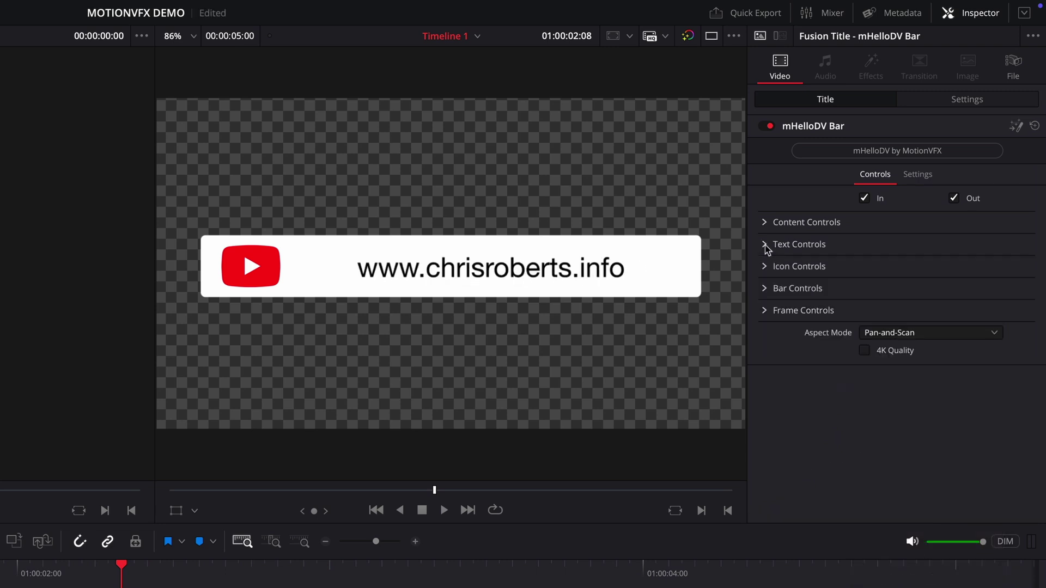
# Try the Snapchat and TikTok icon types on the bar title.
pyautogui.click(765, 266)
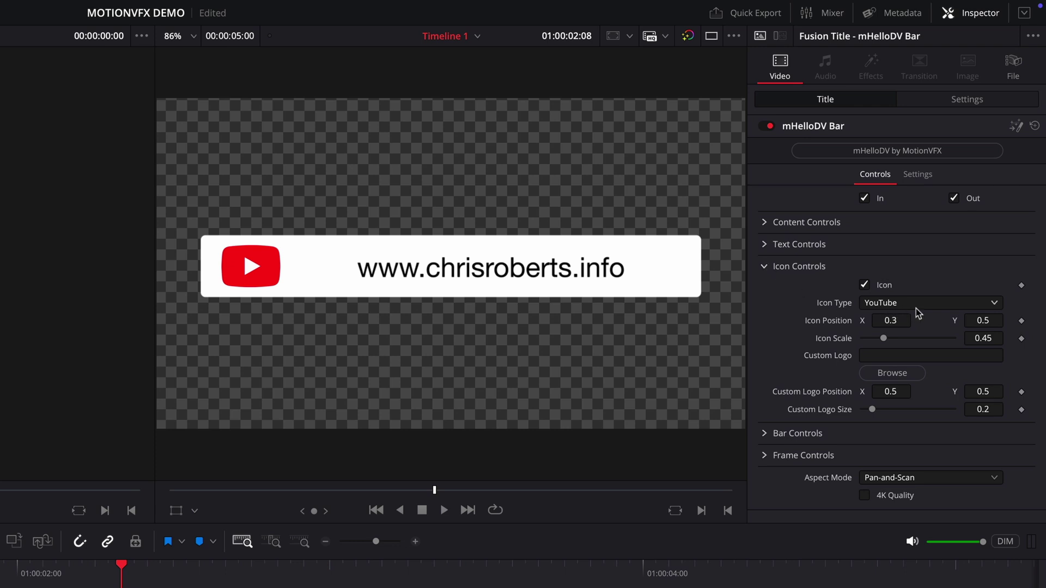
pyautogui.click(946, 307)
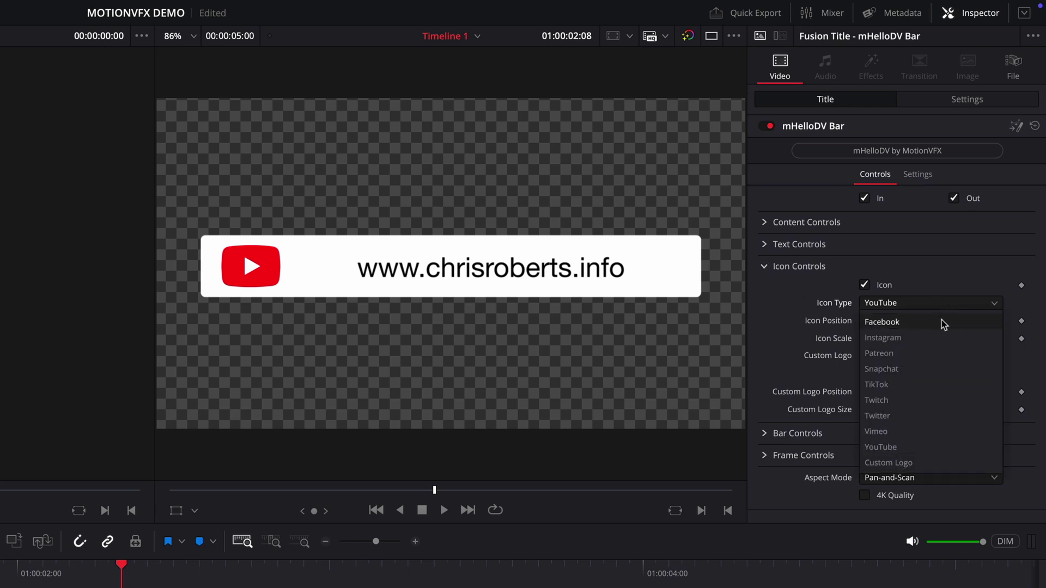
pyautogui.click(942, 367)
pyautogui.click(934, 304)
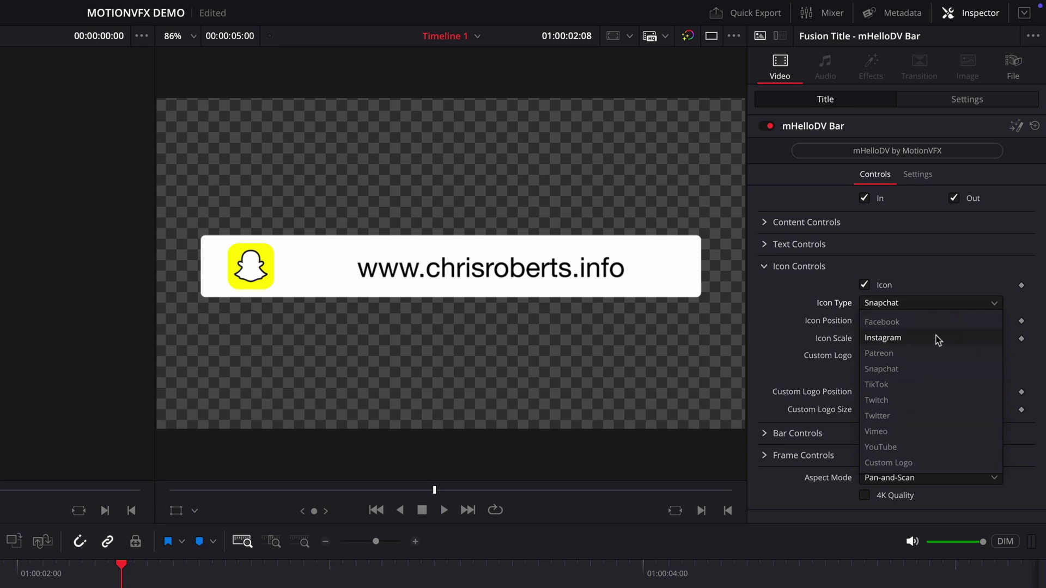
pyautogui.click(939, 382)
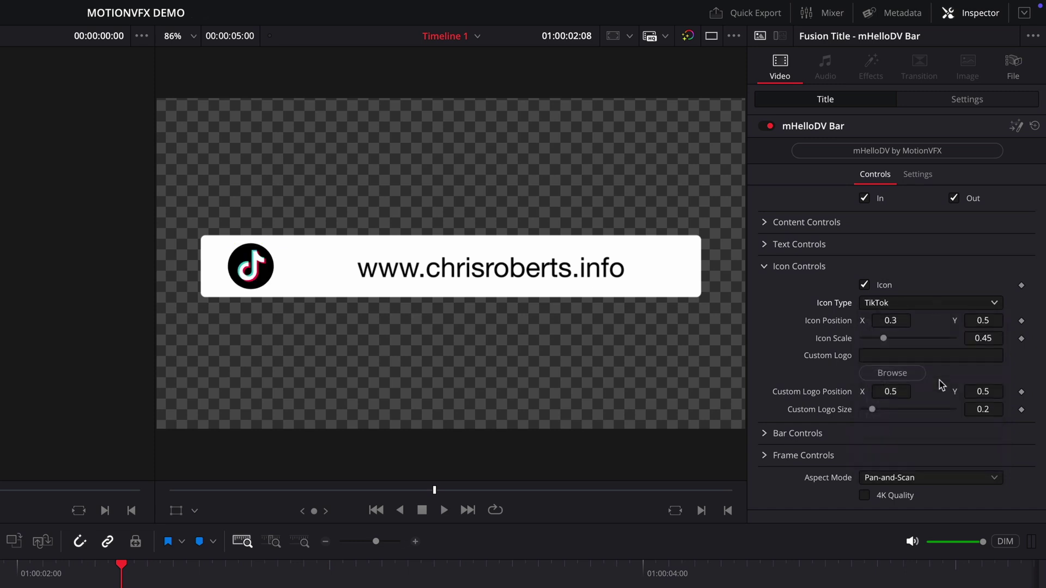
# Change the bar's icon type to Custom Logo and load CR_LOGO.png from the Desktop.
pyautogui.click(937, 304)
pyautogui.click(959, 462)
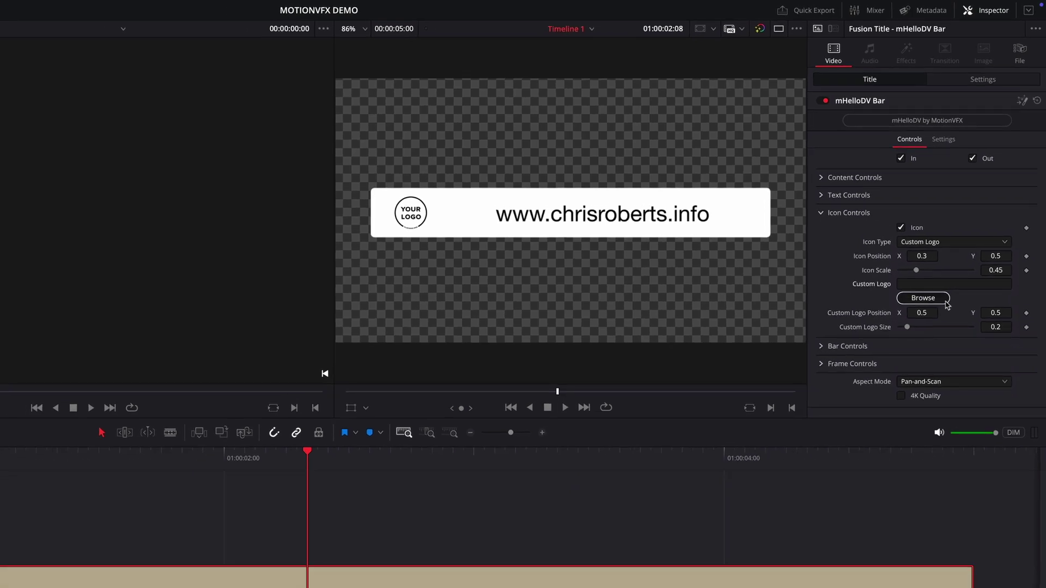
pyautogui.click(946, 303)
pyautogui.click(93, 192)
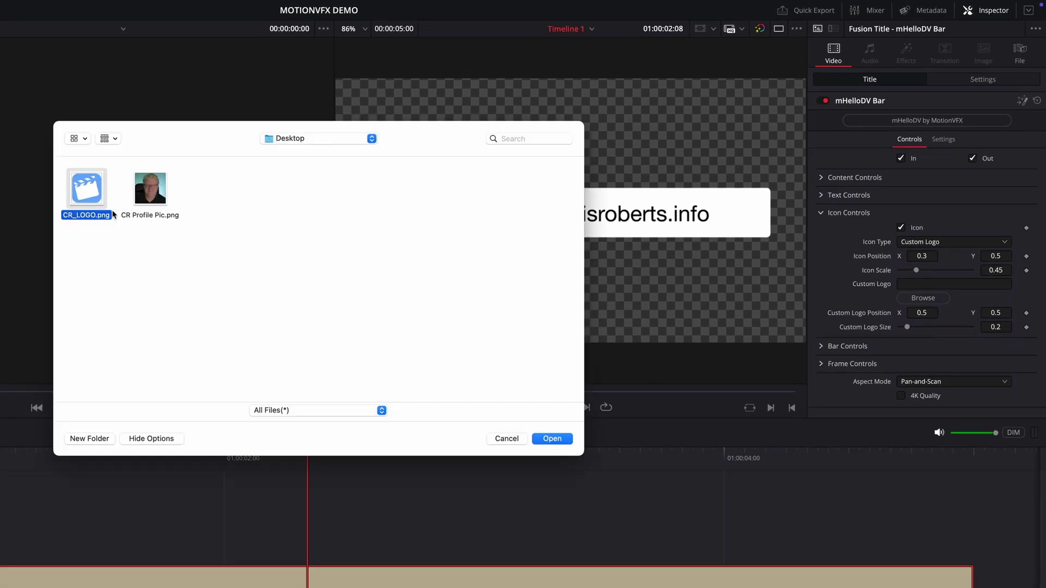
pyautogui.click(551, 439)
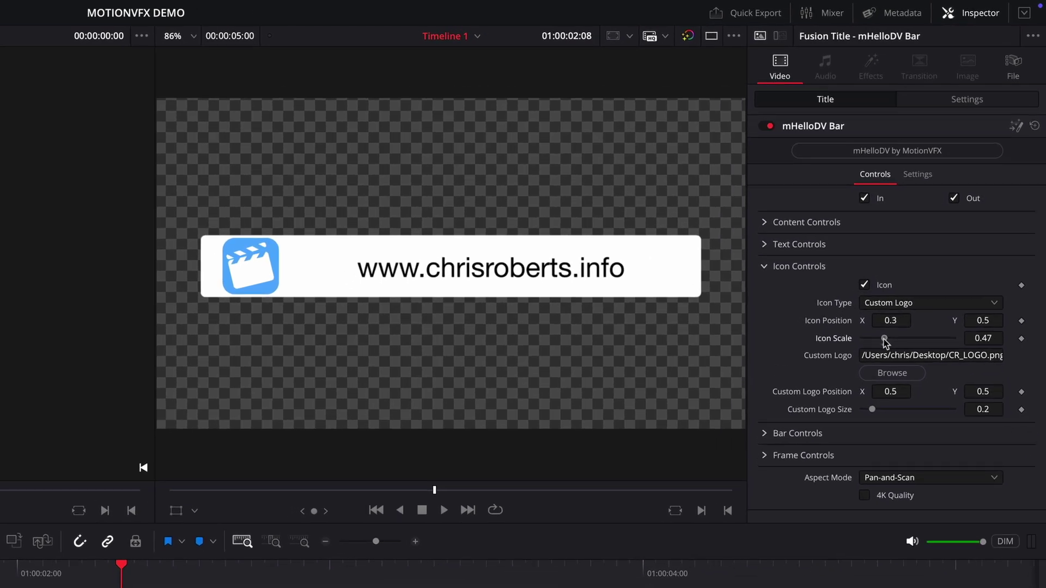
# Enlarge the custom logo to an icon scale of 0.64 and set its X position to 0.353.
pyautogui.moveTo(916, 270); pyautogui.dragTo(923, 274)
pyautogui.moveTo(889, 340); pyautogui.dragTo(916, 322)
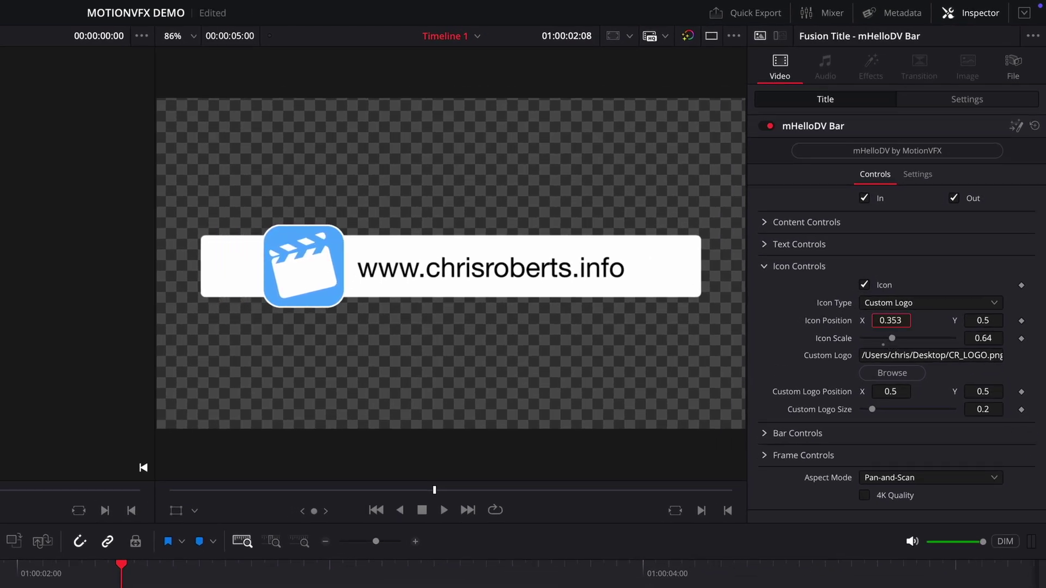
pyautogui.click(762, 266)
# Reduce the bar's width and shift it horizontally so its left end sits behind the logo.
pyautogui.click(764, 288)
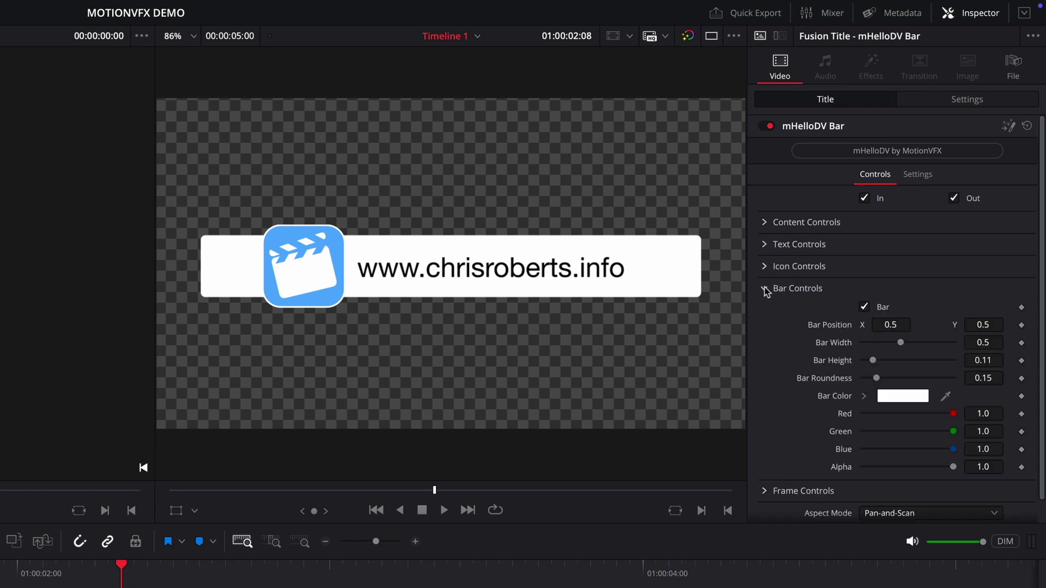
pyautogui.moveTo(972, 342); pyautogui.dragTo(891, 324)
pyautogui.click(763, 290)
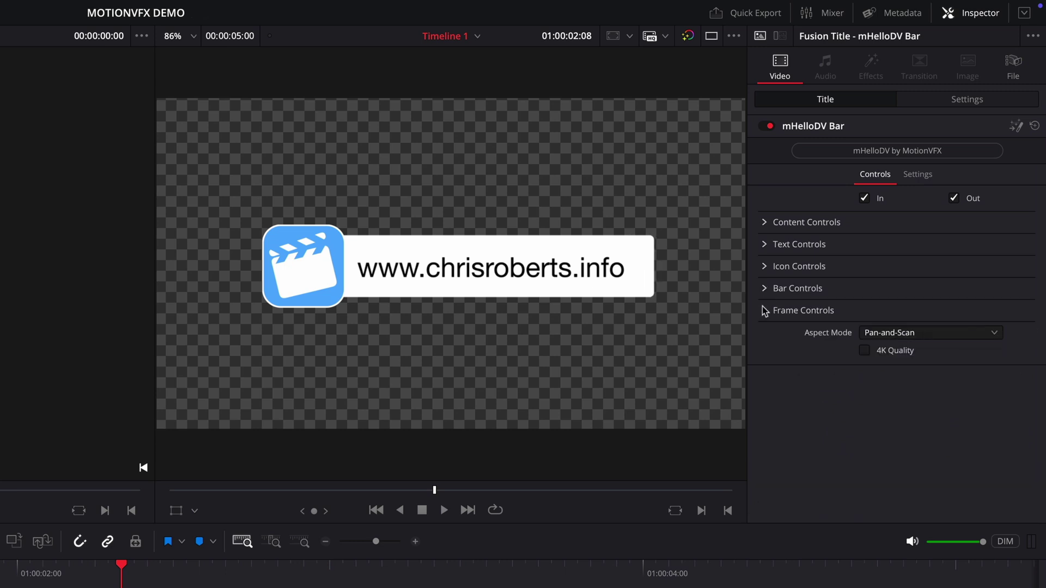
# Enable the frame and fit it around the text with X position 0.542 and width 0.283.
pyautogui.click(764, 310)
pyautogui.click(865, 328)
pyautogui.scroll(-2, 868, 327)
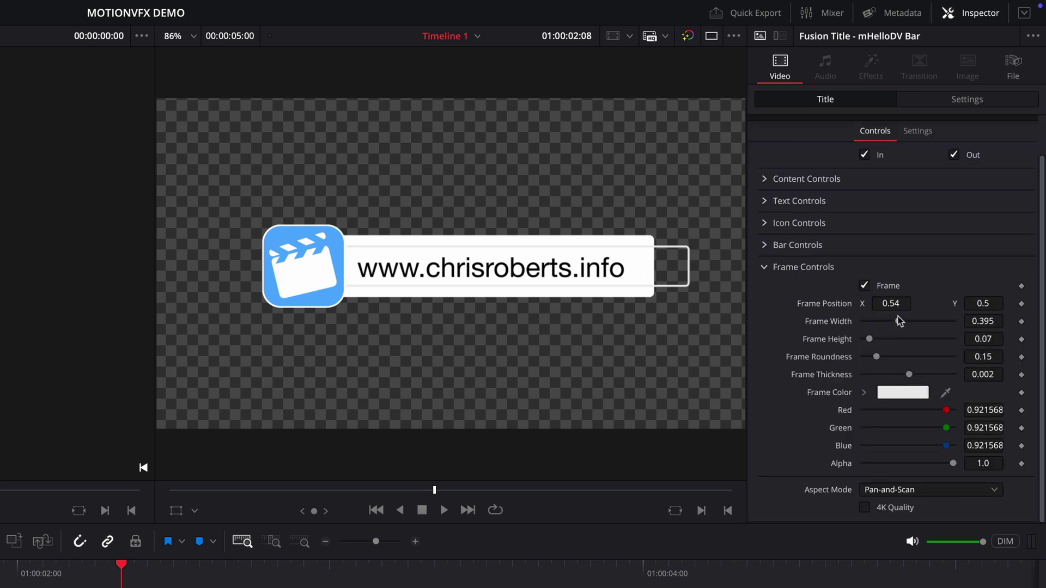
pyautogui.moveTo(899, 321)
pyautogui.mouseDown()
pyautogui.moveTo(887, 320)
pyautogui.moveTo(889, 300)
pyautogui.moveTo(888, 321)
pyautogui.mouseUp()
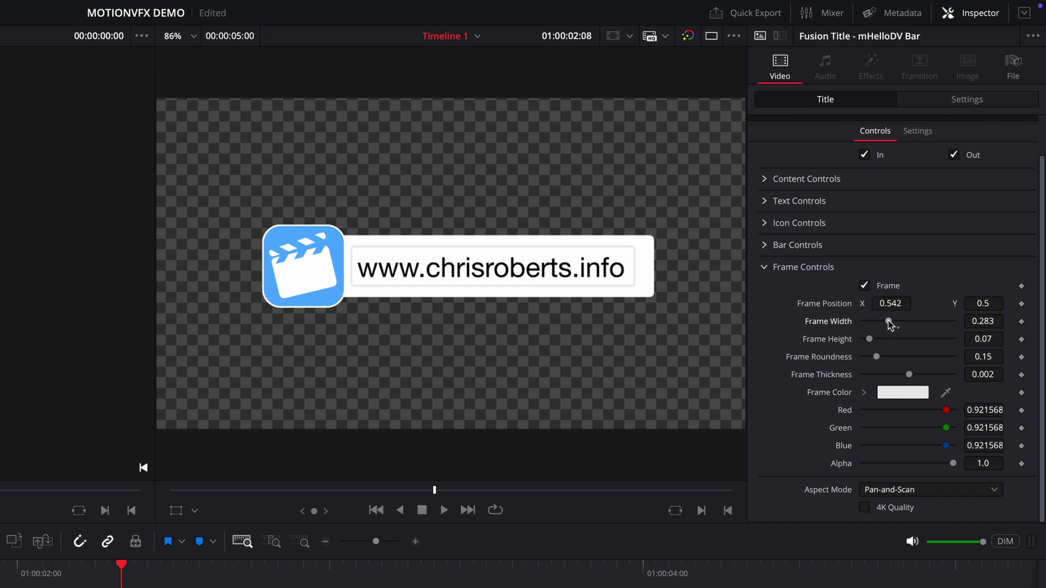
# Set the frame color to the blue sampled from the logo and play the bar title from its start.
pyautogui.click(903, 393)
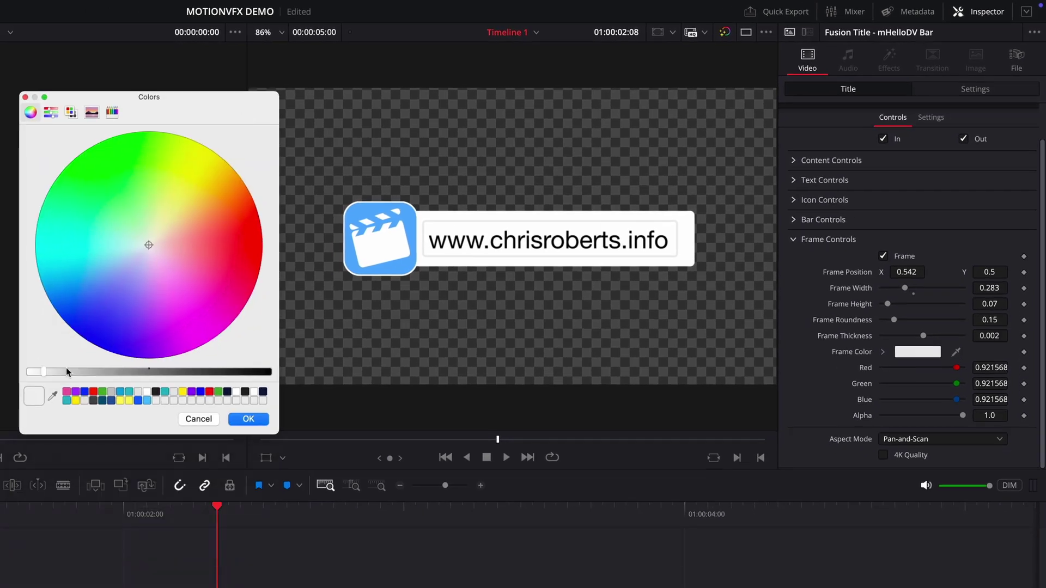
pyautogui.click(52, 396)
pyautogui.click(398, 263)
pyautogui.click(249, 419)
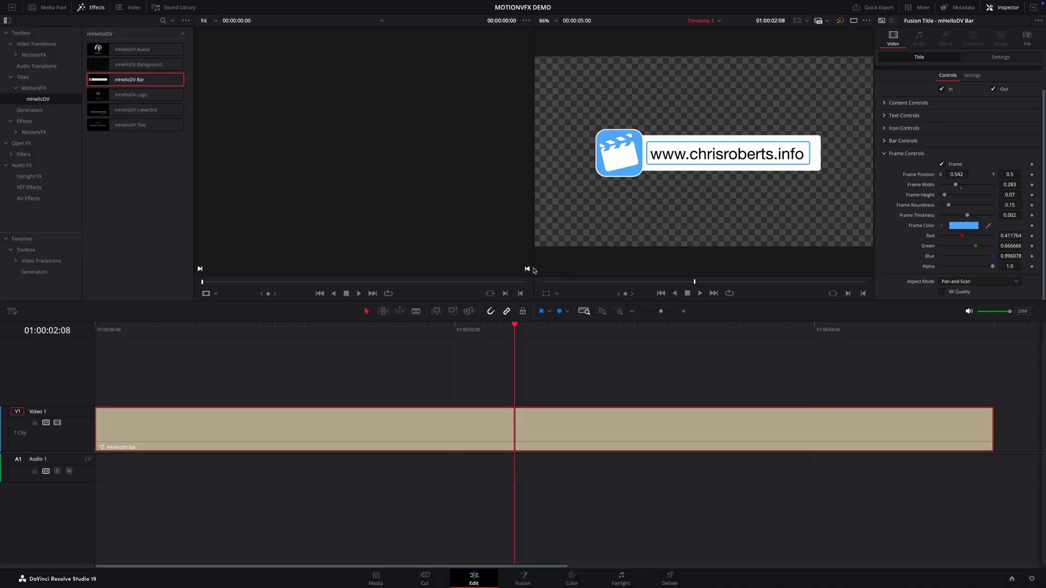
pyautogui.press('Home')
pyautogui.press('space')
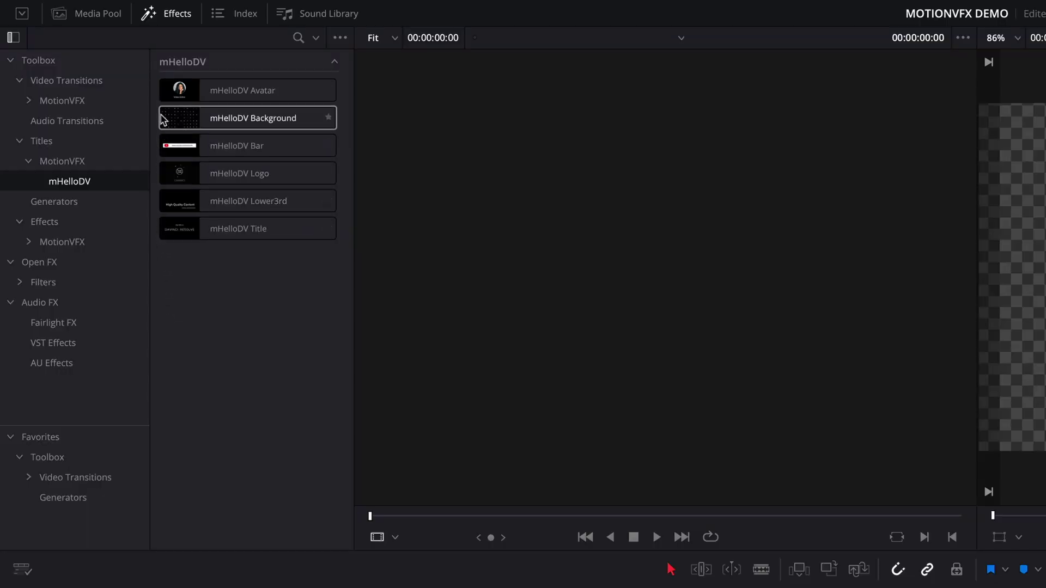
# Add the mHelloDV Avatar title after the bar clip on Video 1 and move the playhead to 01:00:07:11.
pyautogui.moveTo(175, 93)
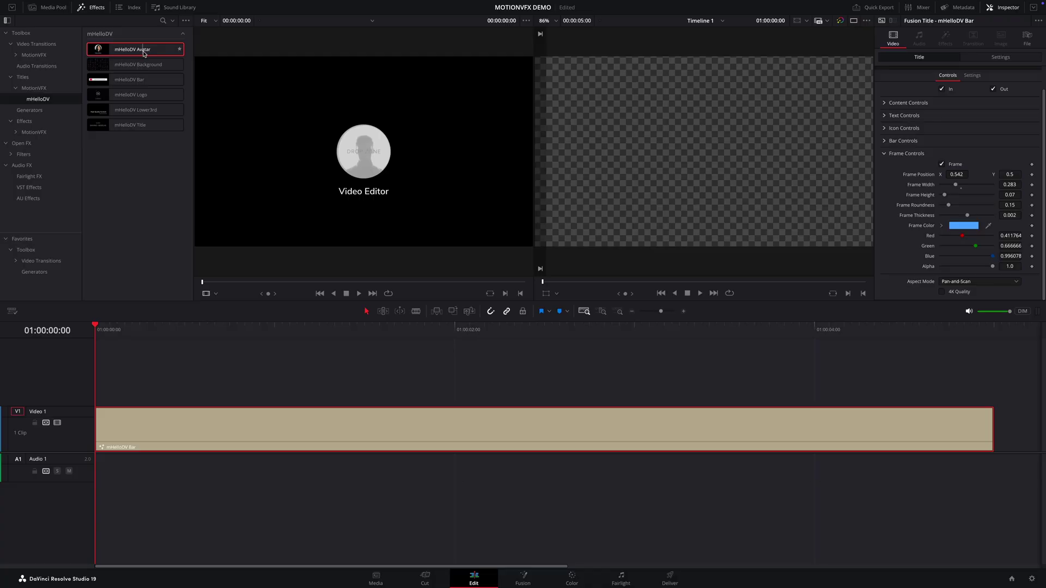
pyautogui.moveTo(262, 97); pyautogui.dragTo(790, 205)
pyautogui.click(766, 338)
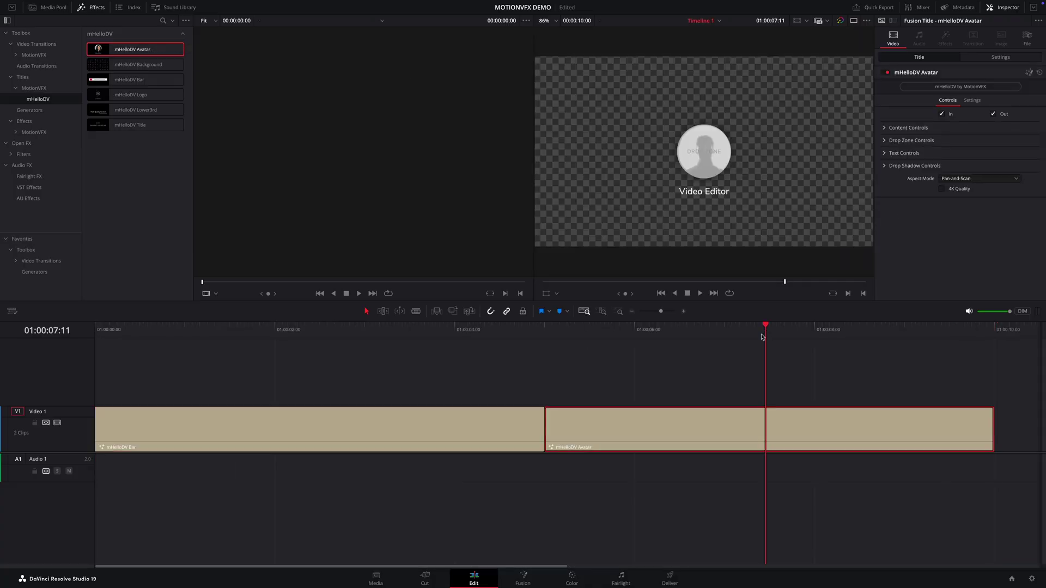
# Load CR Profile Pic.png from the Desktop into the avatar's drop zone.
pyautogui.click(884, 141)
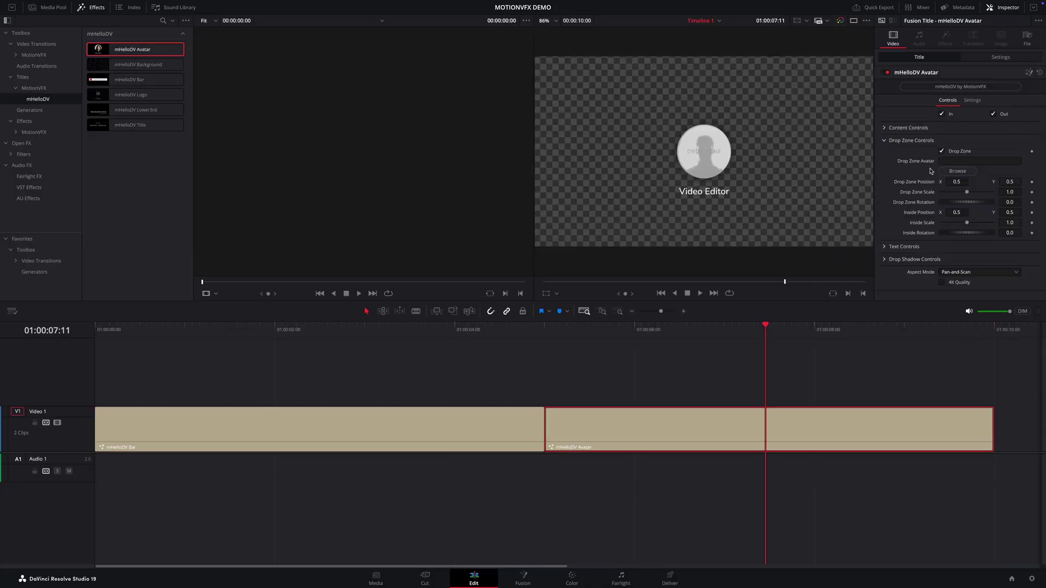
pyautogui.click(971, 173)
pyautogui.click(408, 143)
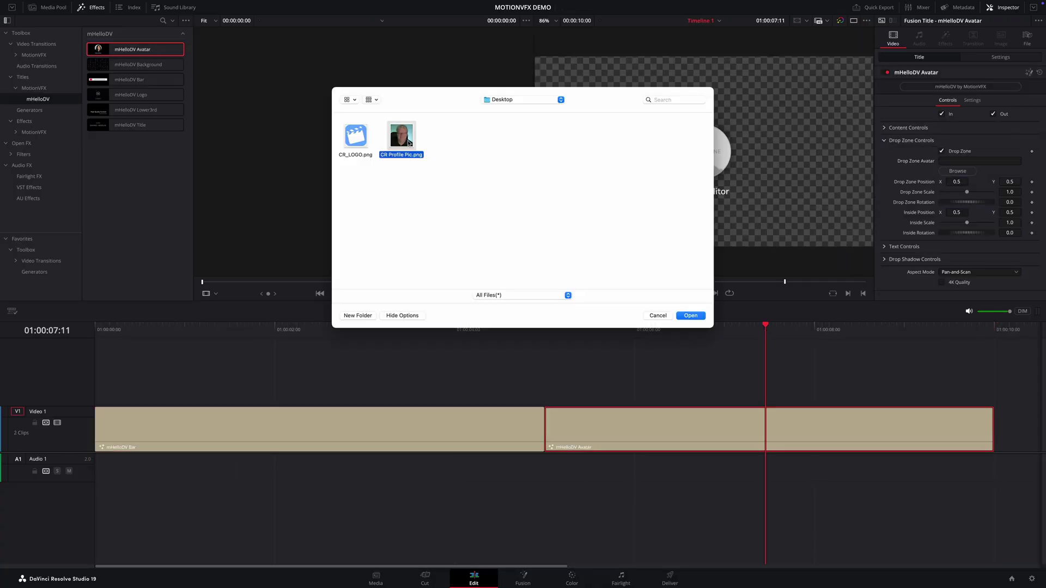
pyautogui.click(690, 316)
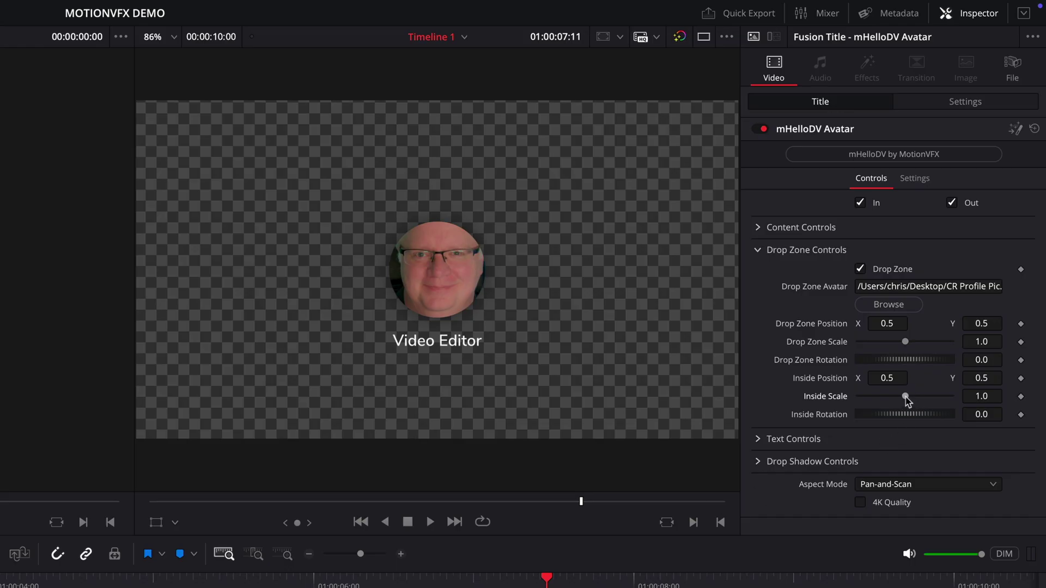
# Set the avatar picture's inside scale to 0.55 and the drop zone scale to 0.73.
pyautogui.moveTo(905, 398); pyautogui.dragTo(885, 401)
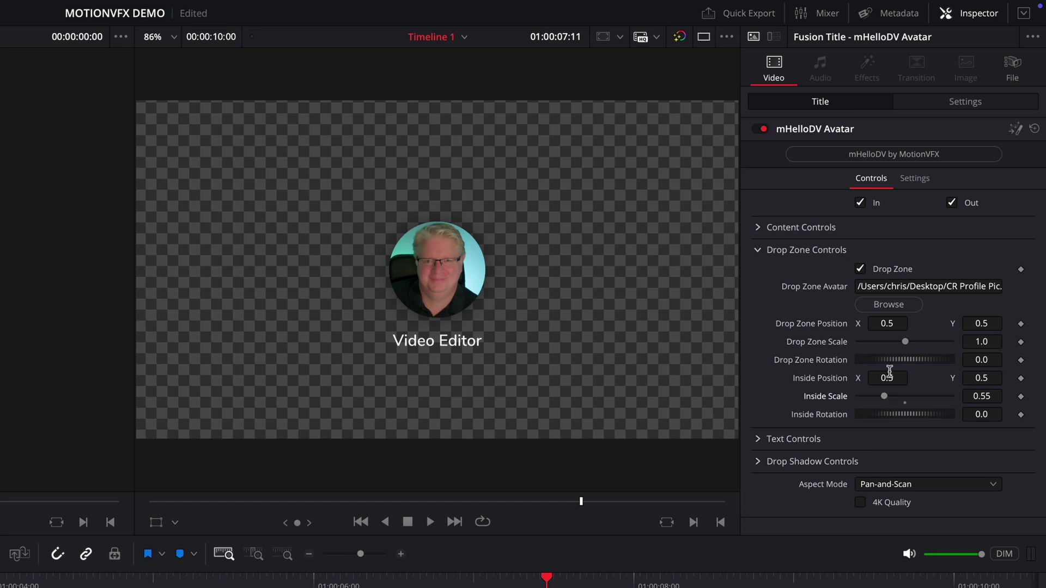
pyautogui.moveTo(905, 342); pyautogui.dragTo(893, 342)
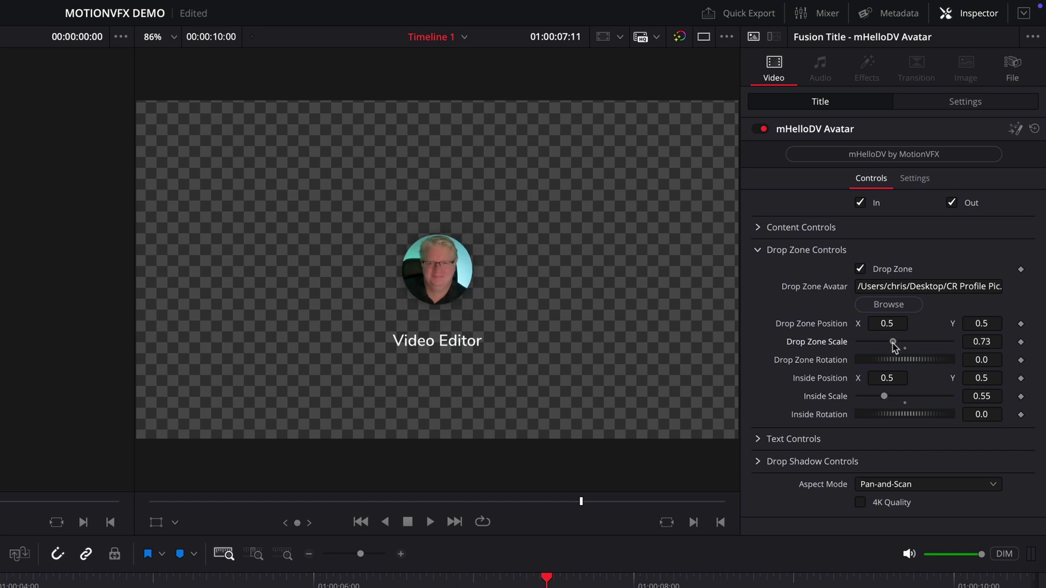
pyautogui.click(758, 251)
# Replace the avatar title's text with the presenter's full name in capitals and "Video Editor and Trainer" on a second line.
pyautogui.click(759, 272)
pyautogui.tripleClick(828, 345)
pyautogui.write('CHRIS ')
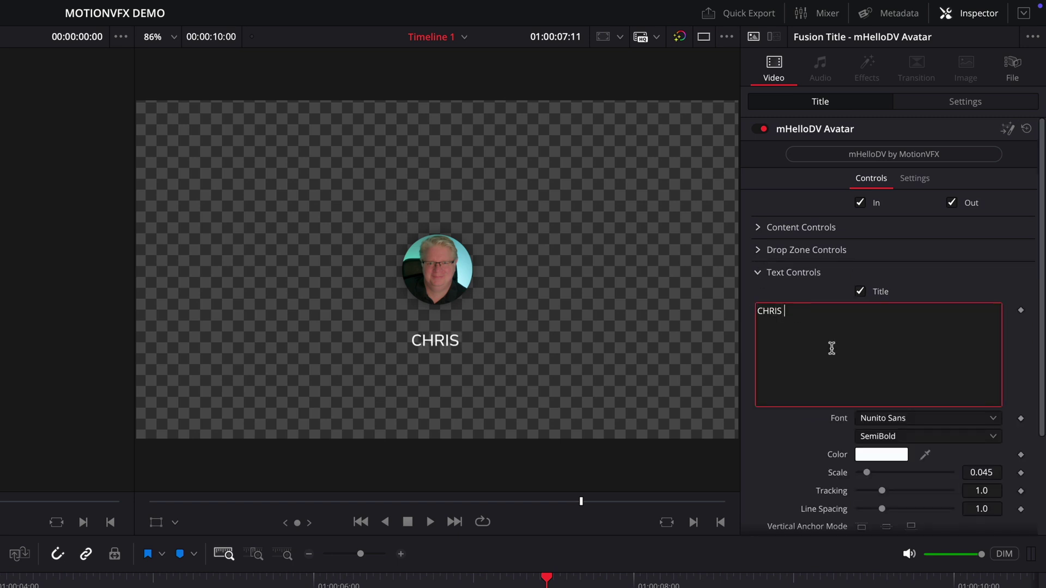
pyautogui.write('ROBERTS')
pyautogui.press('Return')
pyautogui.write('Video Editor and Trainer')
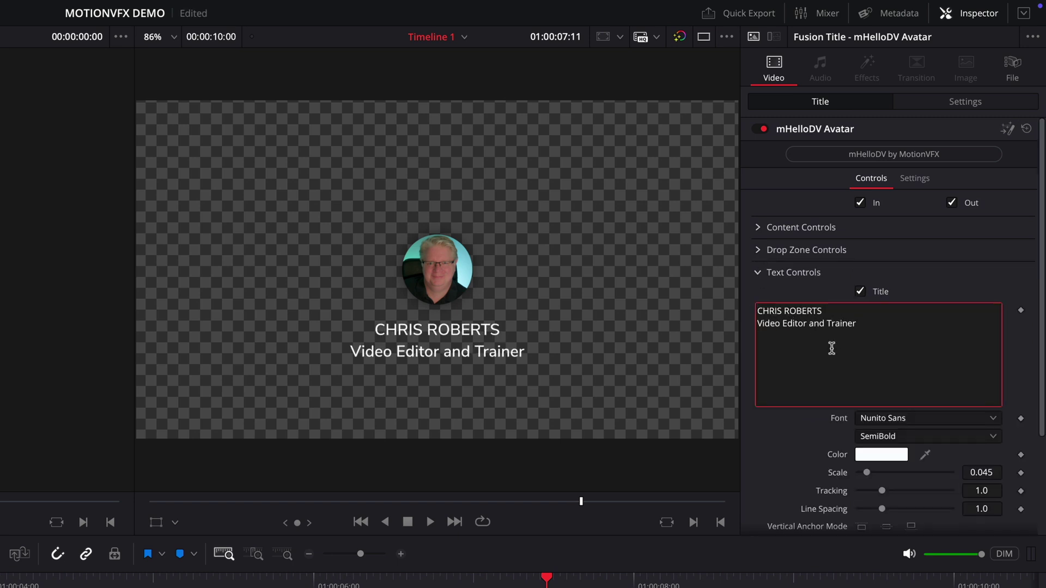
# Anchor the avatar's text horizontally at its left edge and place it beside the picture at X 0.573, Y 0.716.
pyautogui.scroll(-3, 832, 349)
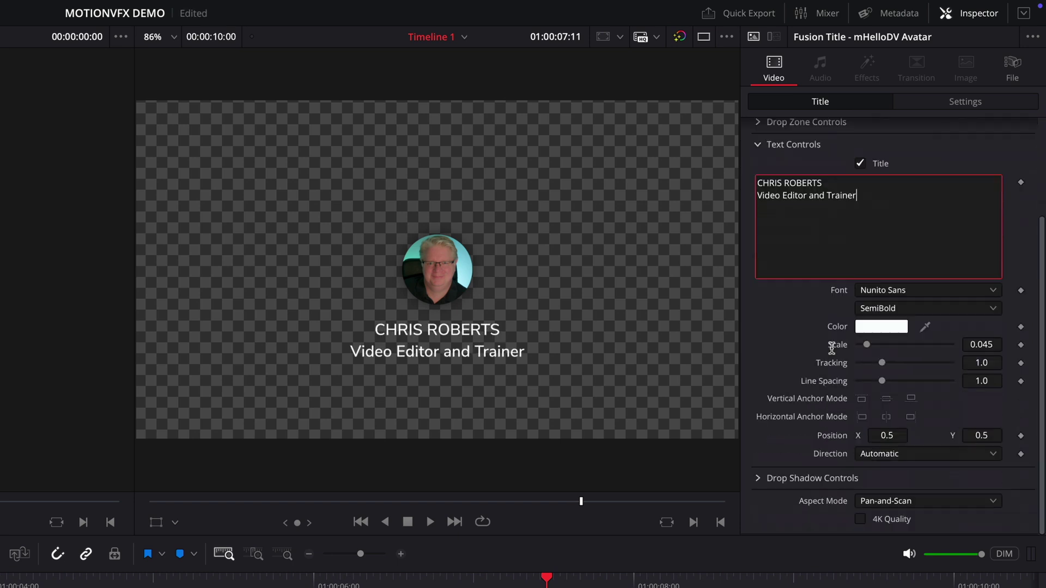
pyautogui.click(861, 417)
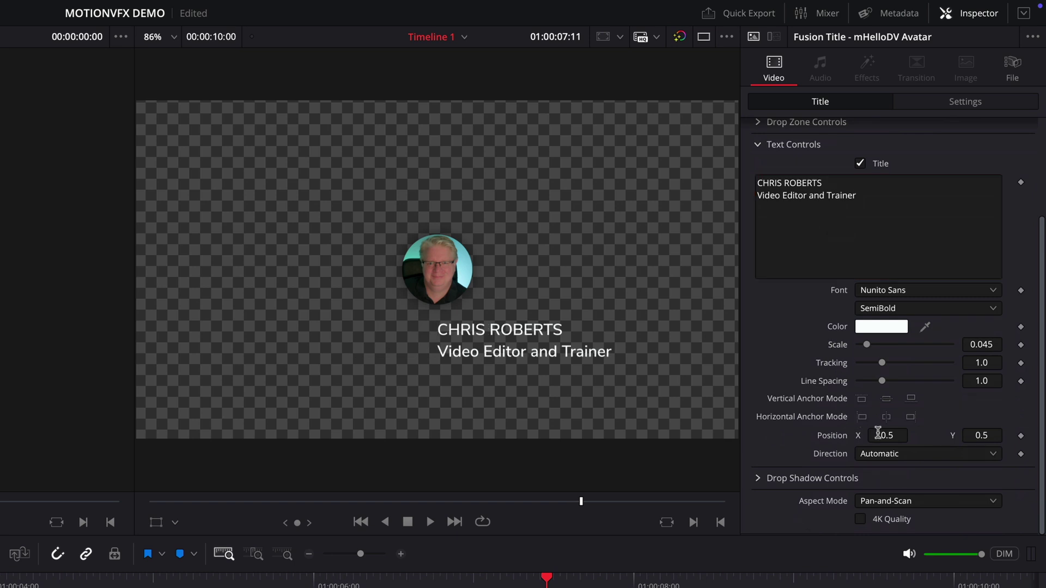
pyautogui.moveTo(880, 435); pyautogui.dragTo(981, 440)
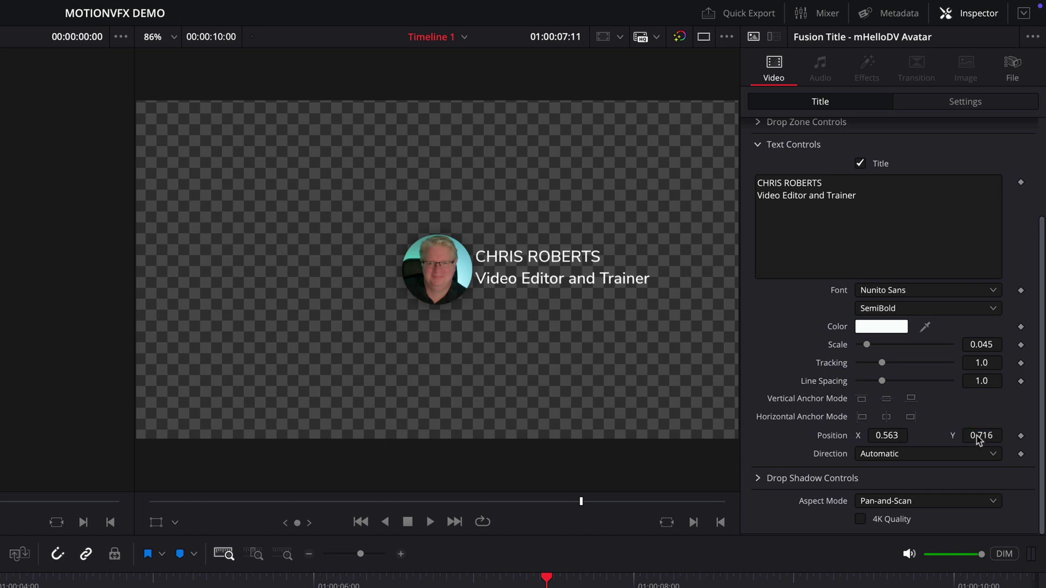
pyautogui.scroll(1, 885, 438)
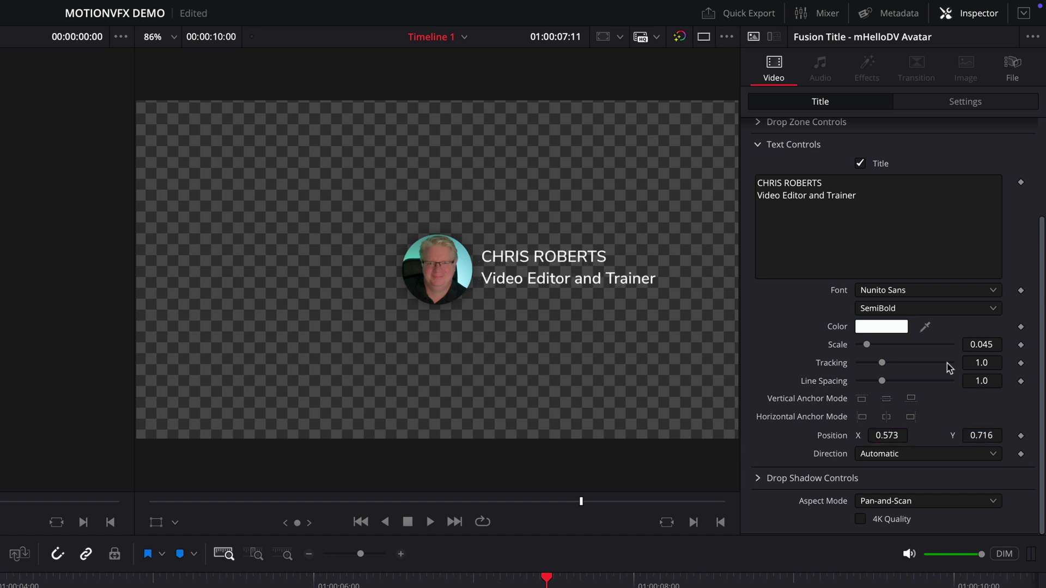
# Set the avatar text's scale to 0.0548 and X position to 0.576, and tighten its line spacing slightly.
pyautogui.moveTo(975, 345); pyautogui.dragTo(991, 344)
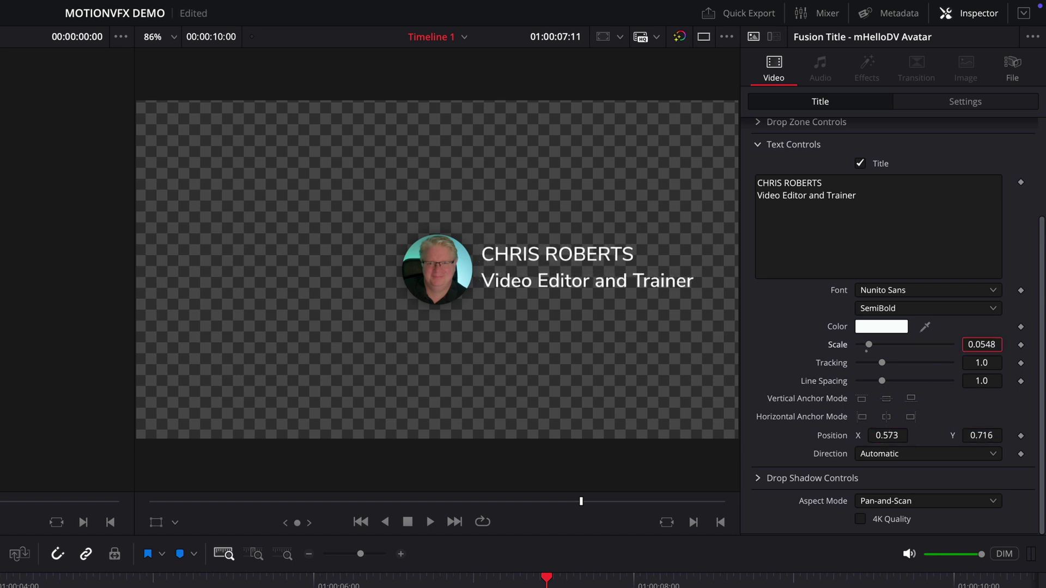
pyautogui.moveTo(878, 432); pyautogui.dragTo(881, 432)
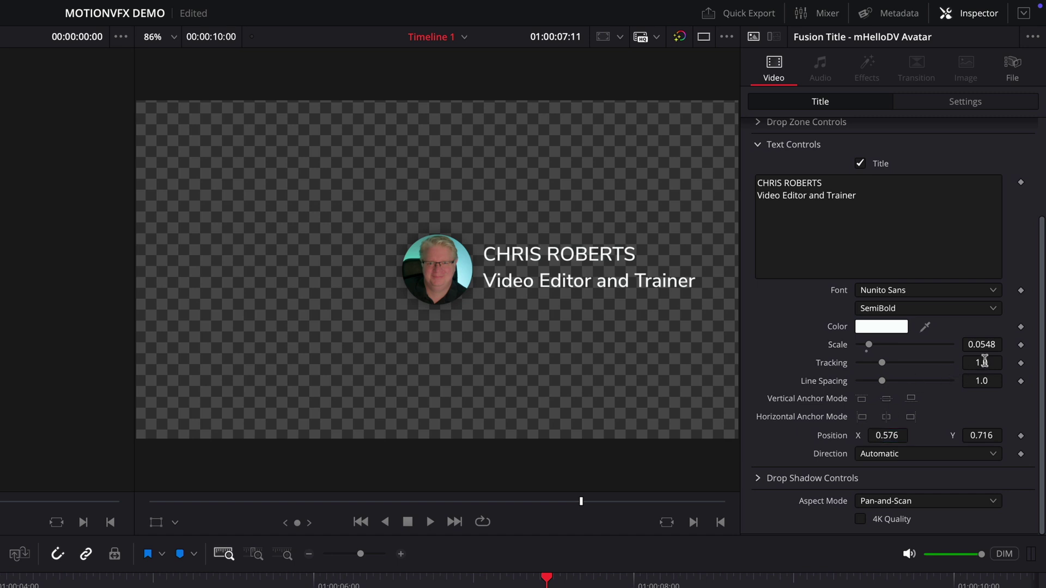
pyautogui.moveTo(986, 381)
pyautogui.mouseDown()
pyautogui.moveTo(974, 381)
pyautogui.moveTo(986, 385)
pyautogui.mouseUp()
pyautogui.click(758, 146)
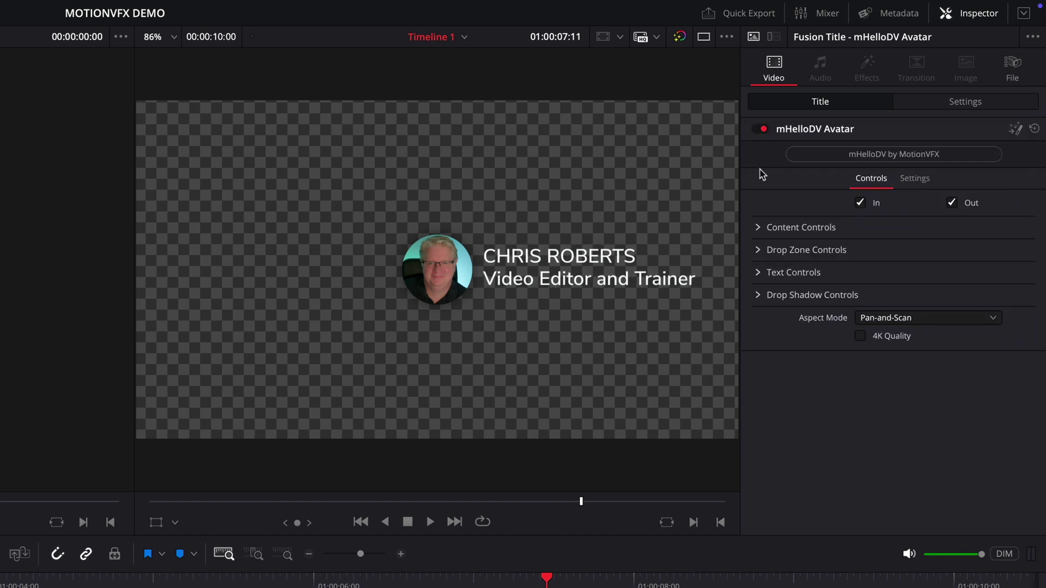
# Move the whole avatar title to the frame's lower left with content position X 0.156, Y 0.213.
pyautogui.click(757, 228)
pyautogui.moveTo(892, 249)
pyautogui.mouseDown()
pyautogui.moveTo(875, 248)
pyautogui.moveTo(907, 249)
pyautogui.mouseUp()
pyautogui.moveTo(981, 248); pyautogui.dragTo(964, 248)
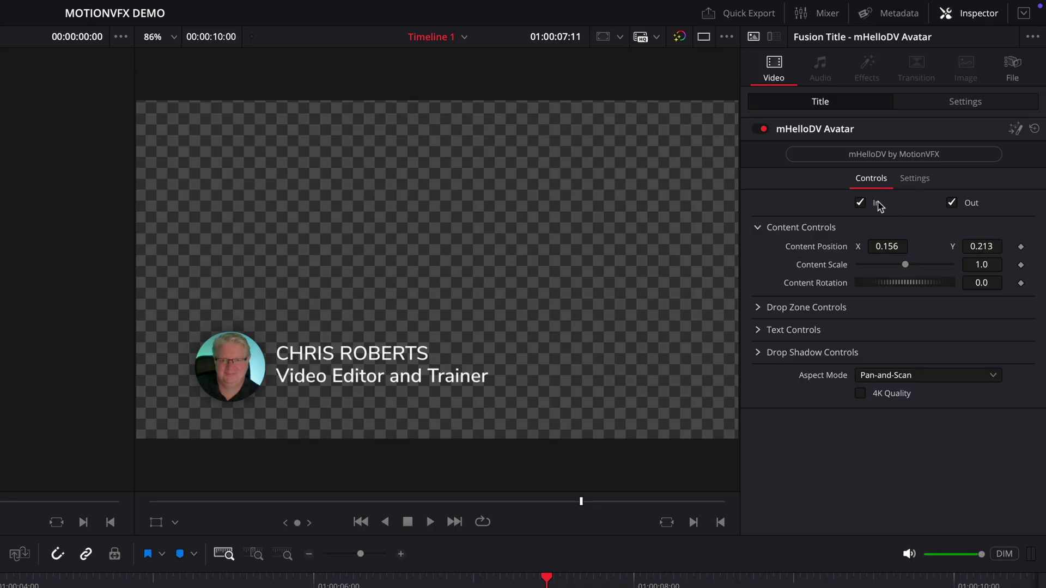
# Disable the avatar title's In and Out animations and preview the clip.
pyautogui.click(860, 203)
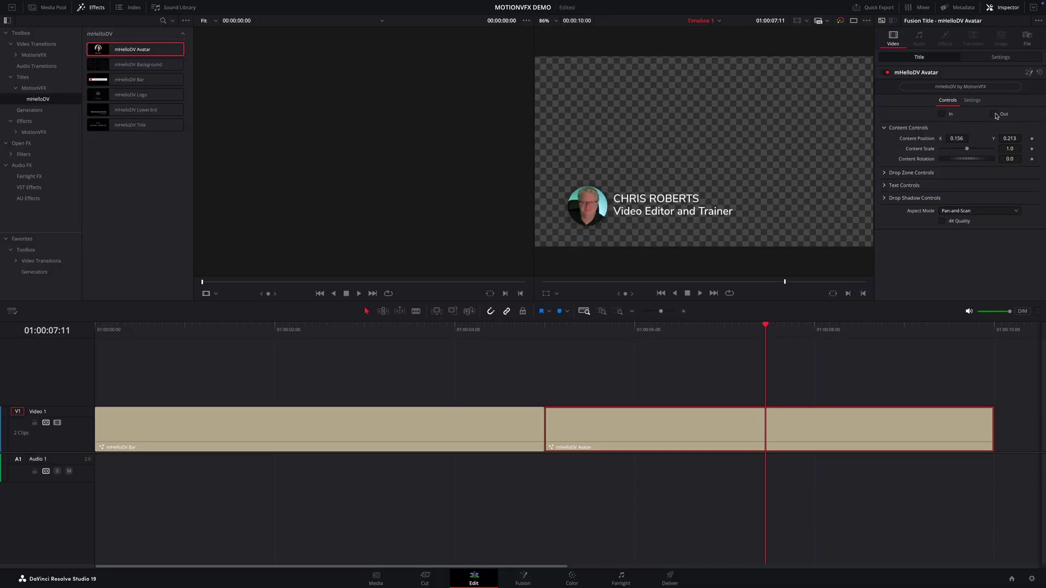
pyautogui.press('/')
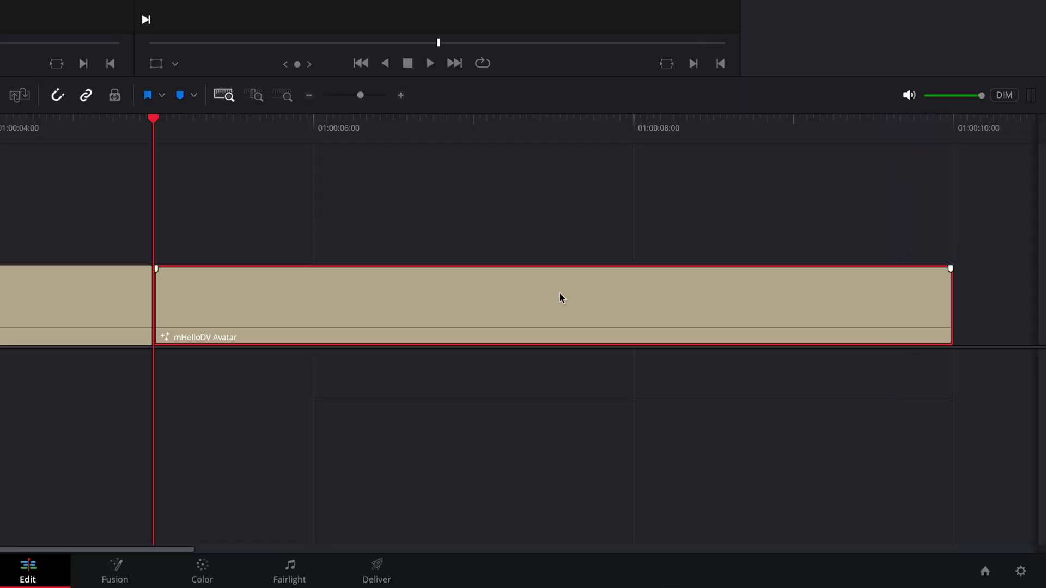
# Raise the avatar clip to Video 2 and place a Solid Color generator beneath it on Video 1.
pyautogui.hotkey('alt', 'Up')
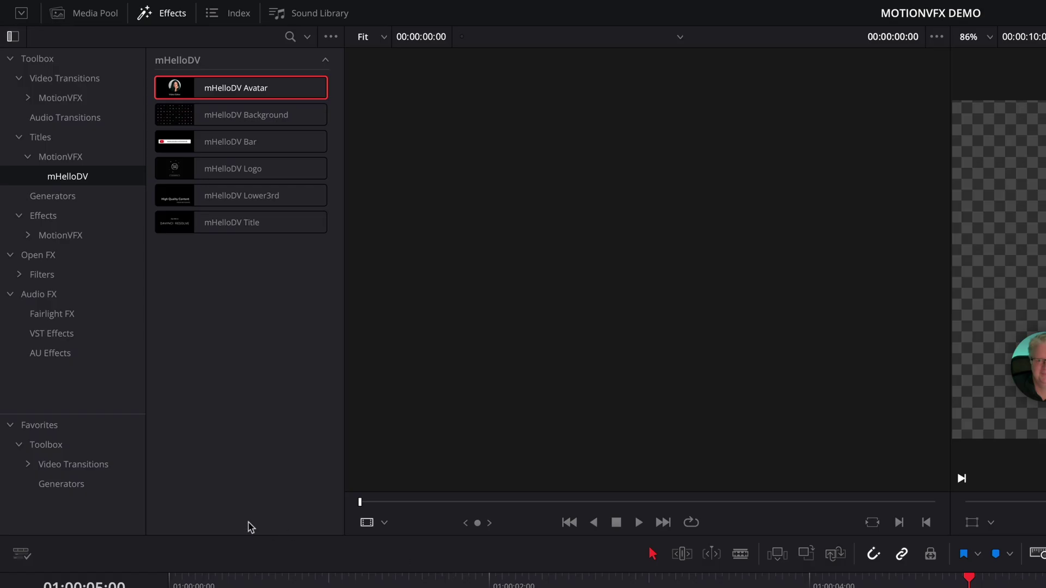
pyautogui.click(123, 484)
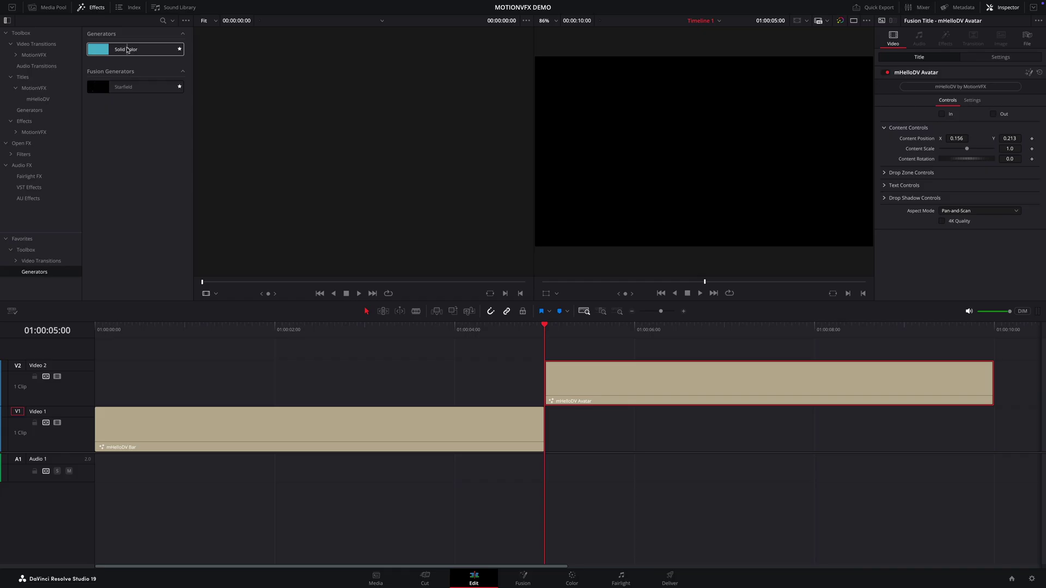
pyautogui.moveTo(142, 56); pyautogui.dragTo(593, 126)
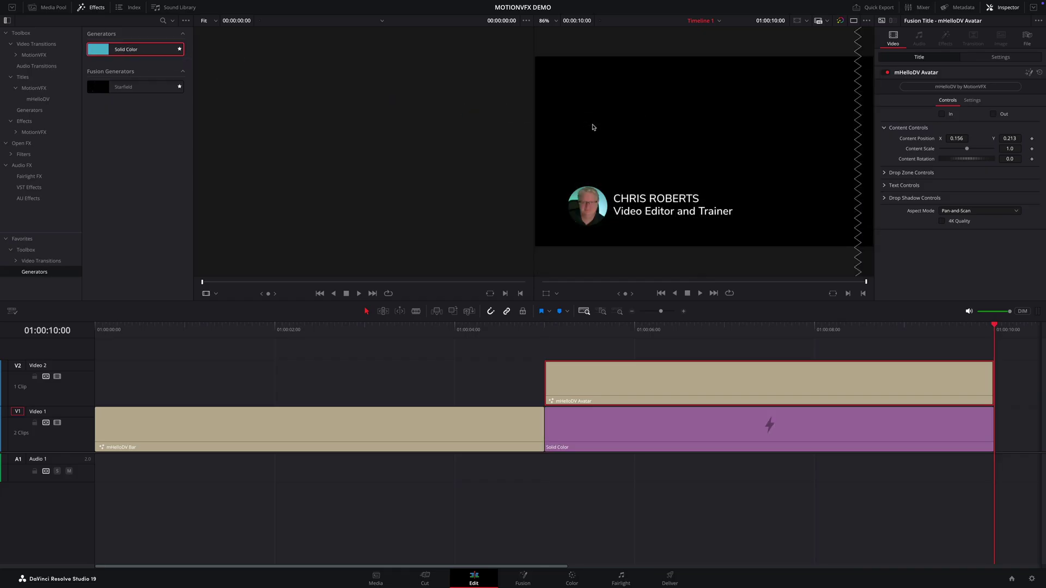
# Change the Solid Color generator's color to a medium blue, with the playhead at 01:00:07:00.
pyautogui.click(725, 328)
pyautogui.click(774, 430)
pyautogui.click(940, 84)
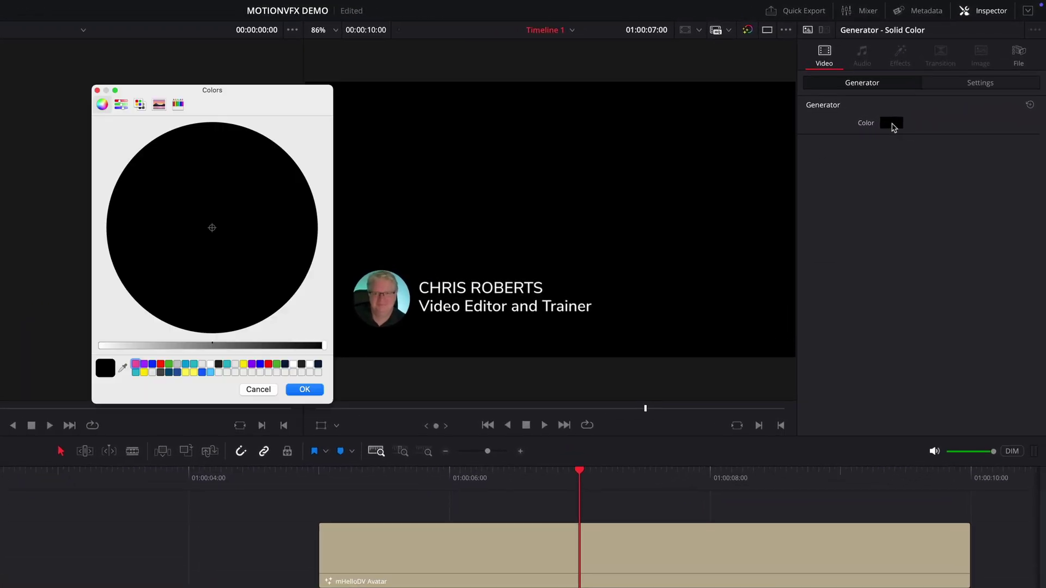
pyautogui.moveTo(243, 347); pyautogui.dragTo(126, 345)
pyautogui.moveTo(196, 243); pyautogui.dragTo(164, 269)
pyautogui.click(305, 390)
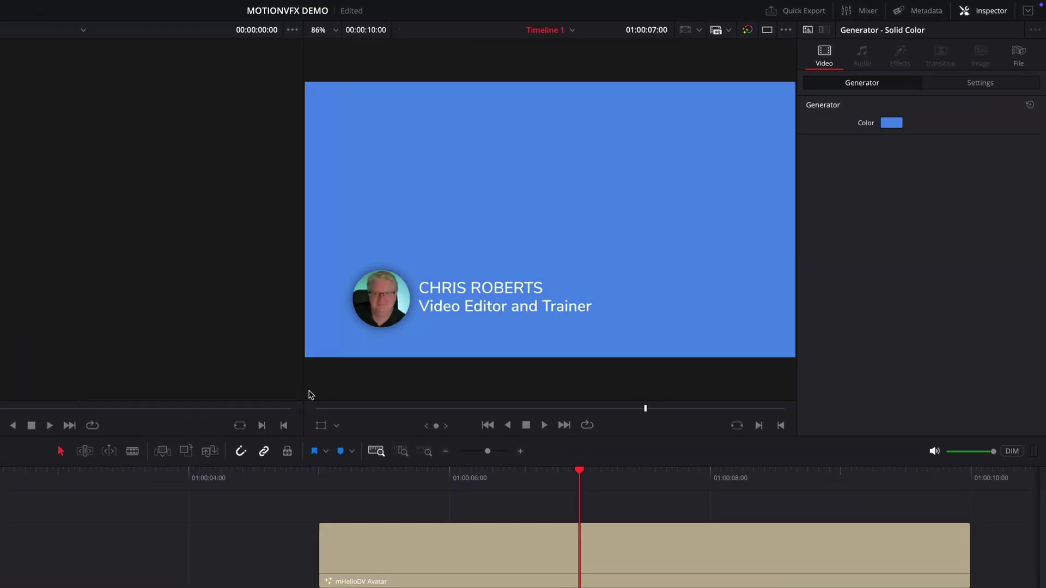
# Crop the Solid Color clip from above and below into a horizontal band behind the avatar and its text.
pyautogui.click(336, 425)
pyautogui.click(339, 460)
pyautogui.moveTo(552, 89); pyautogui.dragTo(557, 276)
pyautogui.moveTo(551, 359); pyautogui.dragTo(552, 326)
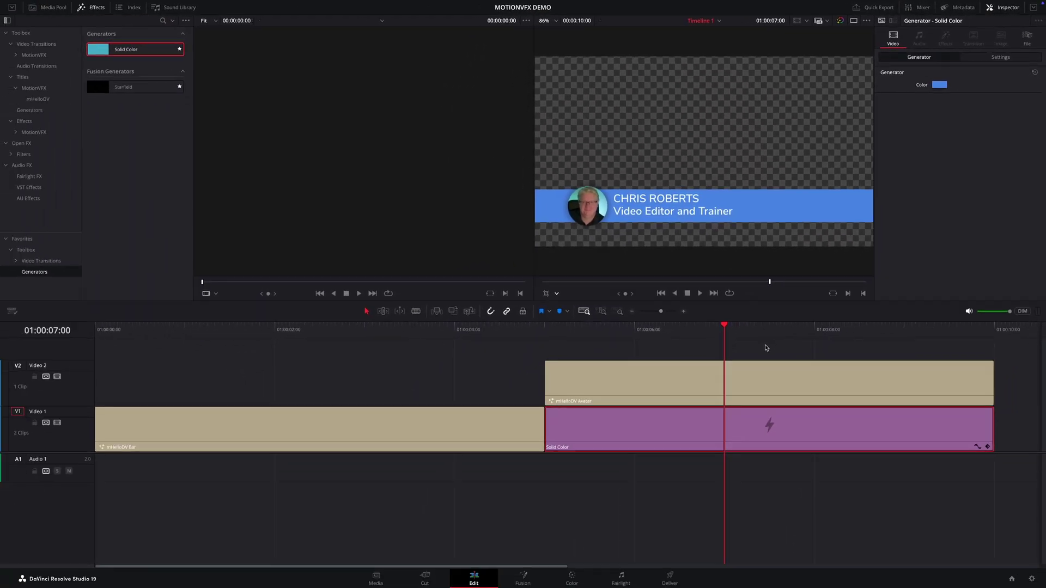
# Combine the avatar title and Solid Color band into a compound clip named Title 1.
pyautogui.moveTo(765, 348); pyautogui.dragTo(781, 428)
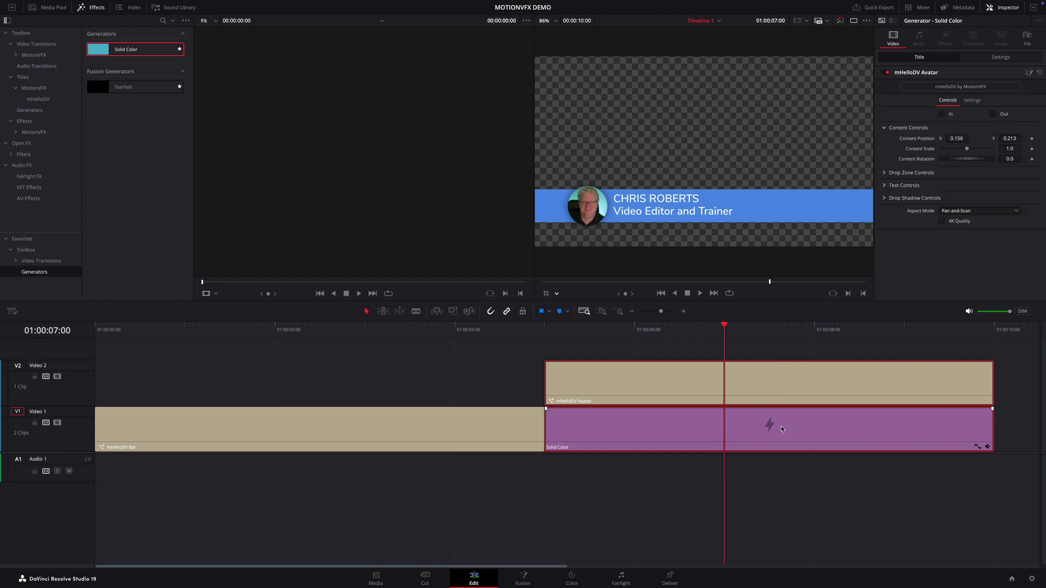
pyautogui.rightClick(781, 429)
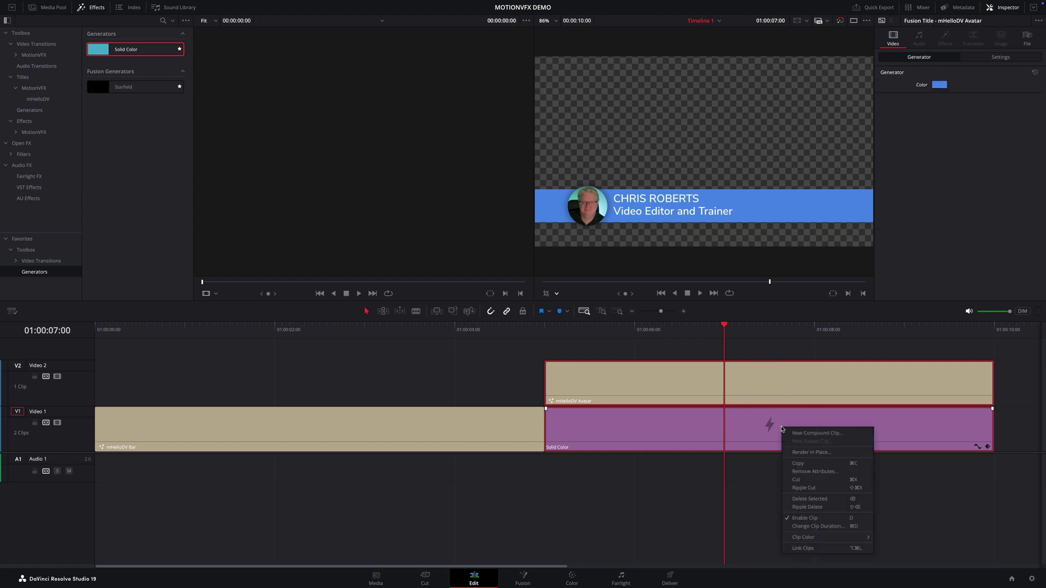
pyautogui.click(853, 438)
pyautogui.write('Title 1')
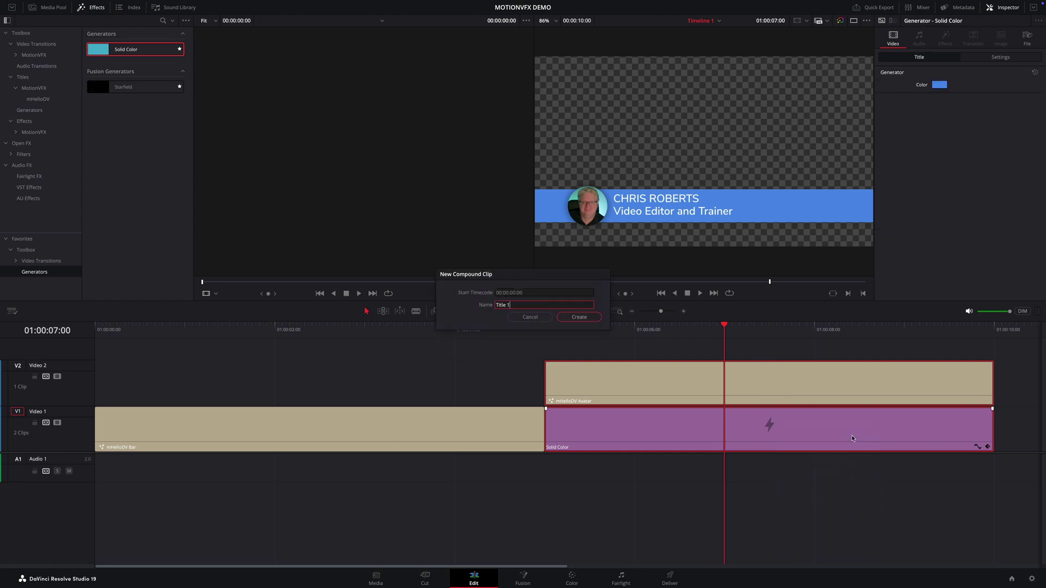
pyautogui.press('Return')
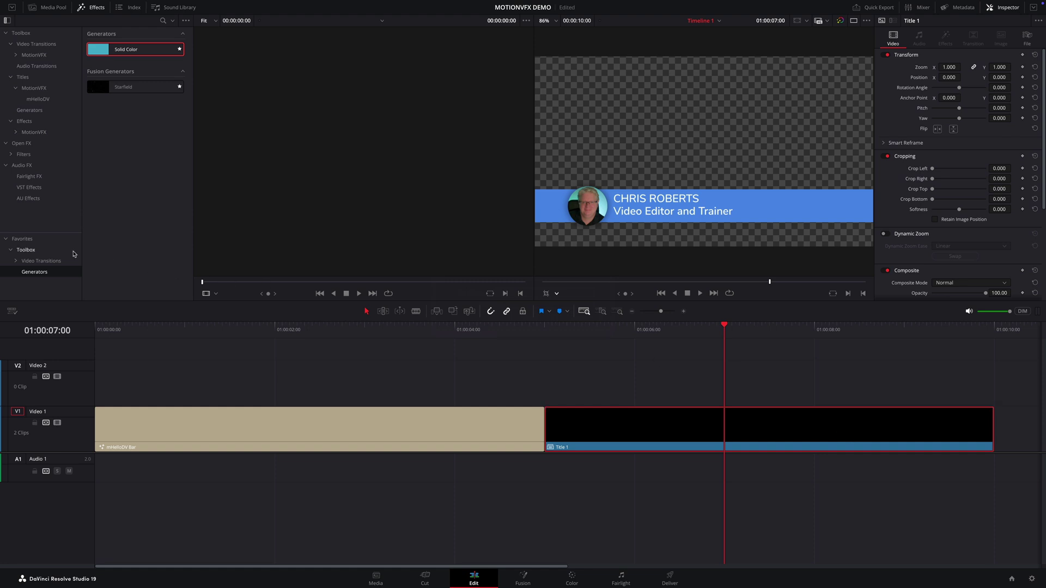
# Add the favorite Push transition to both ends of the Title 1 compound clip and preview it.
pyautogui.click(64, 264)
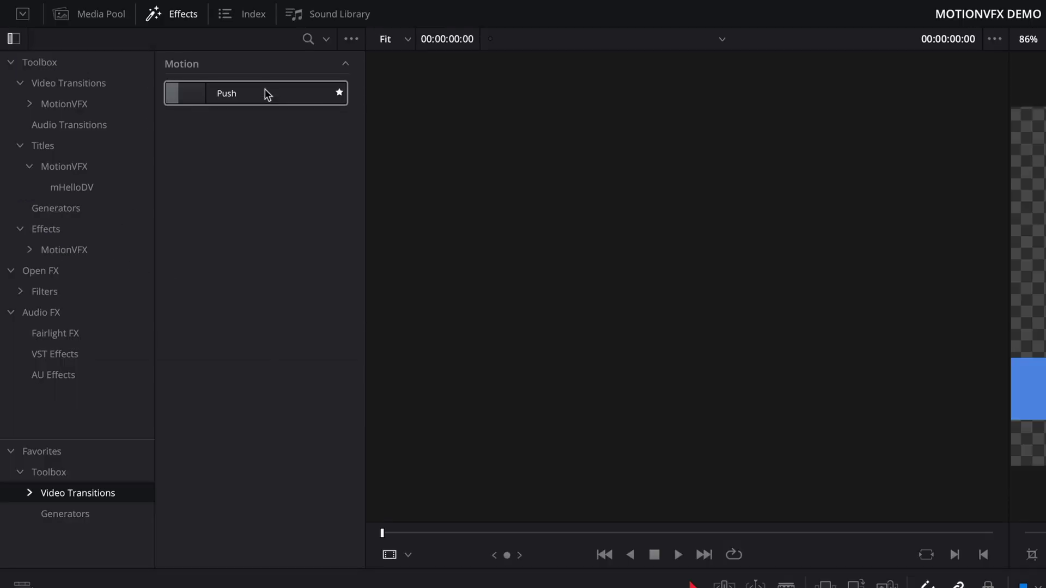
pyautogui.rightClick(141, 50)
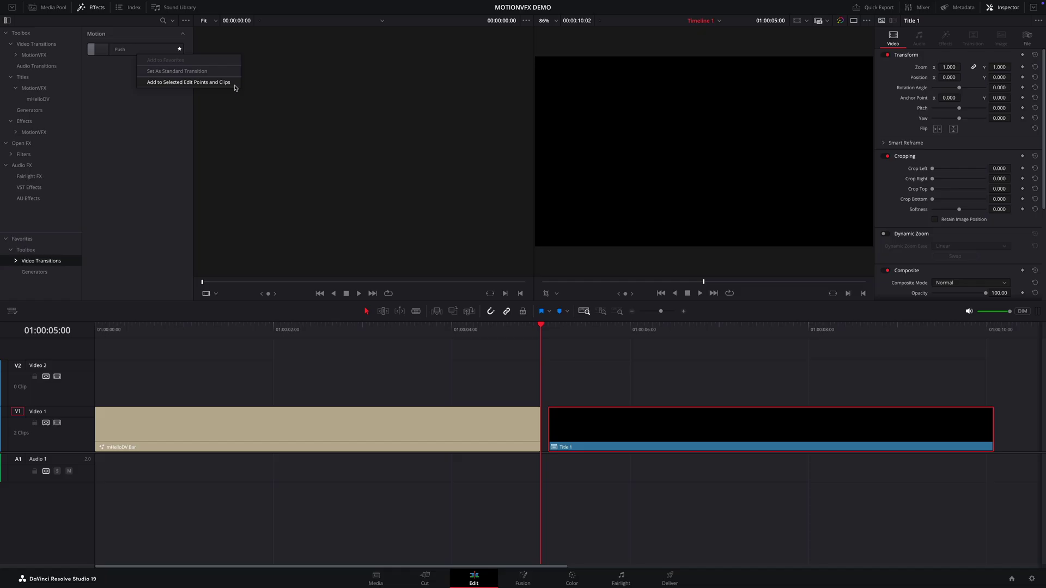
pyautogui.click(433, 145)
pyautogui.click(576, 374)
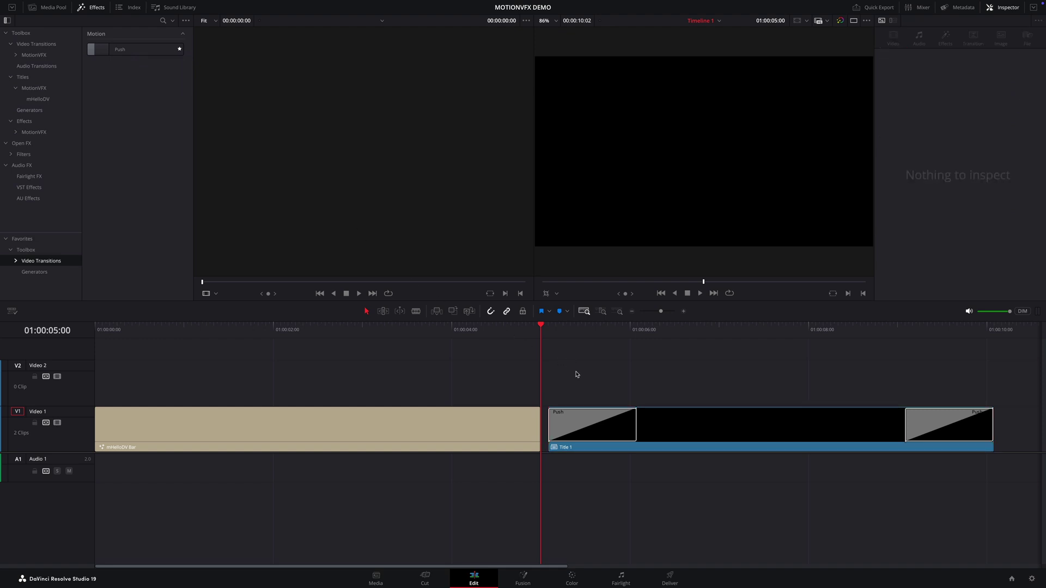
pyautogui.click(709, 437)
pyautogui.press('space')
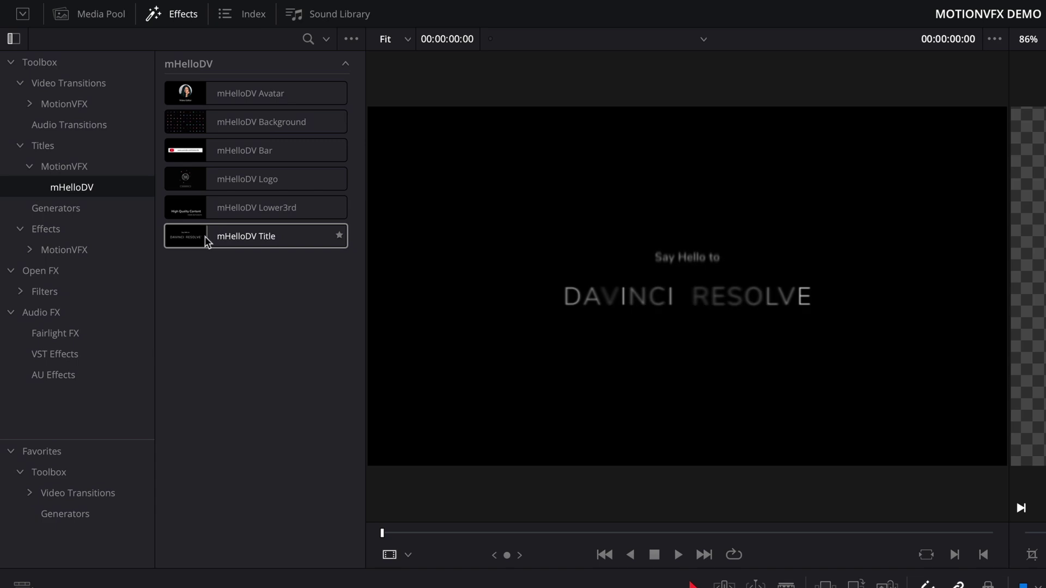
# Append the mHelloDV Title after Title 1 and set its title text to DAVINCI RESOLVE with TRAINING on a second line.
pyautogui.moveTo(241, 235); pyautogui.dragTo(827, 210)
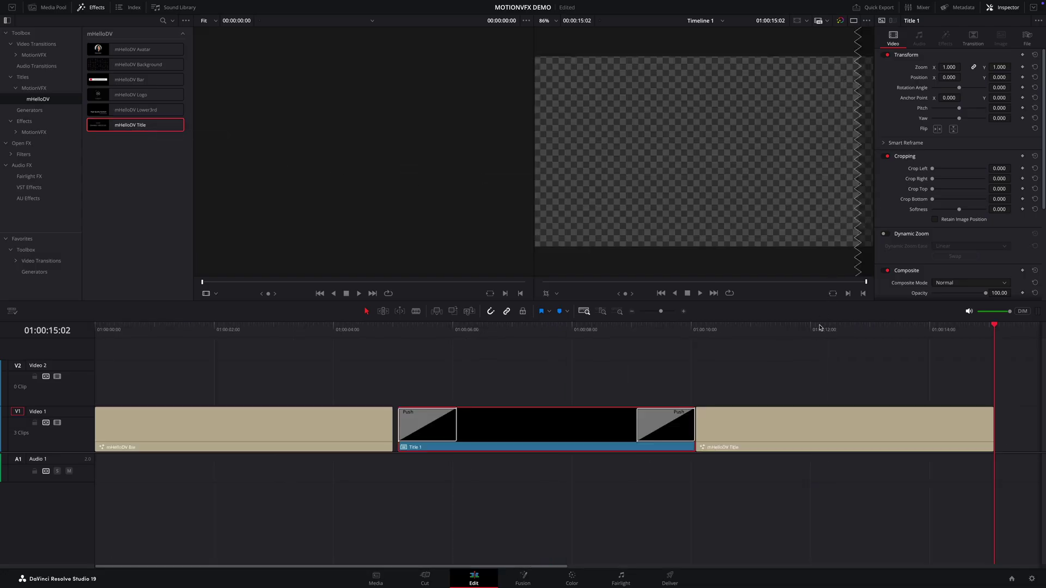
pyautogui.click(820, 327)
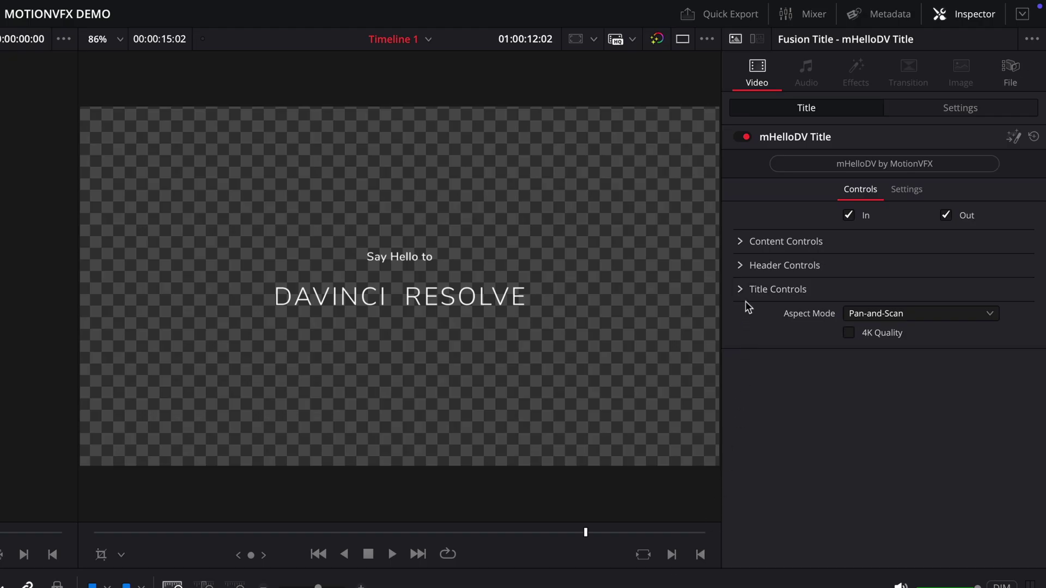
pyautogui.click(739, 288)
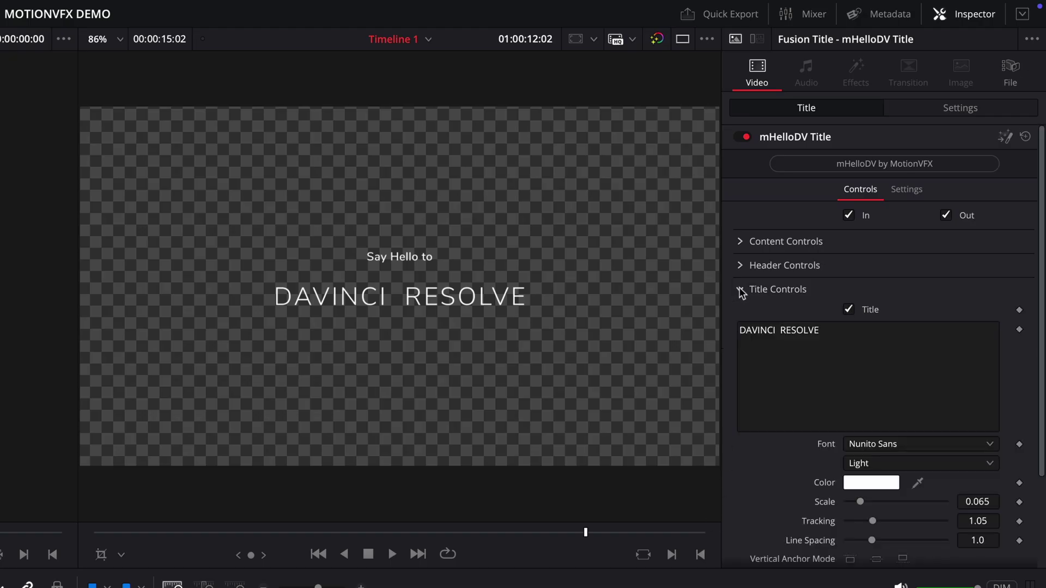
pyautogui.click(778, 331)
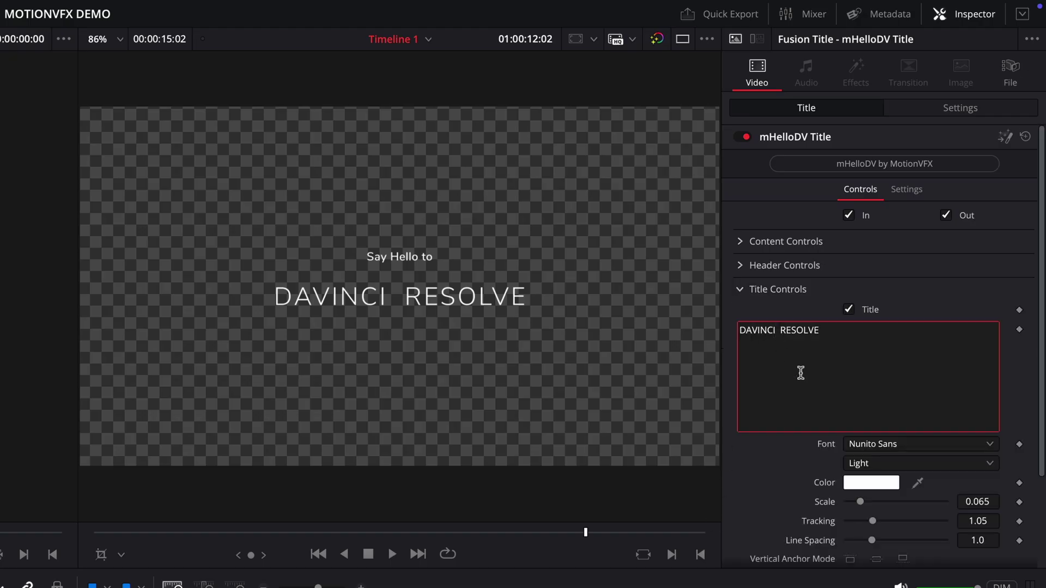
pyautogui.press('BackSpace')
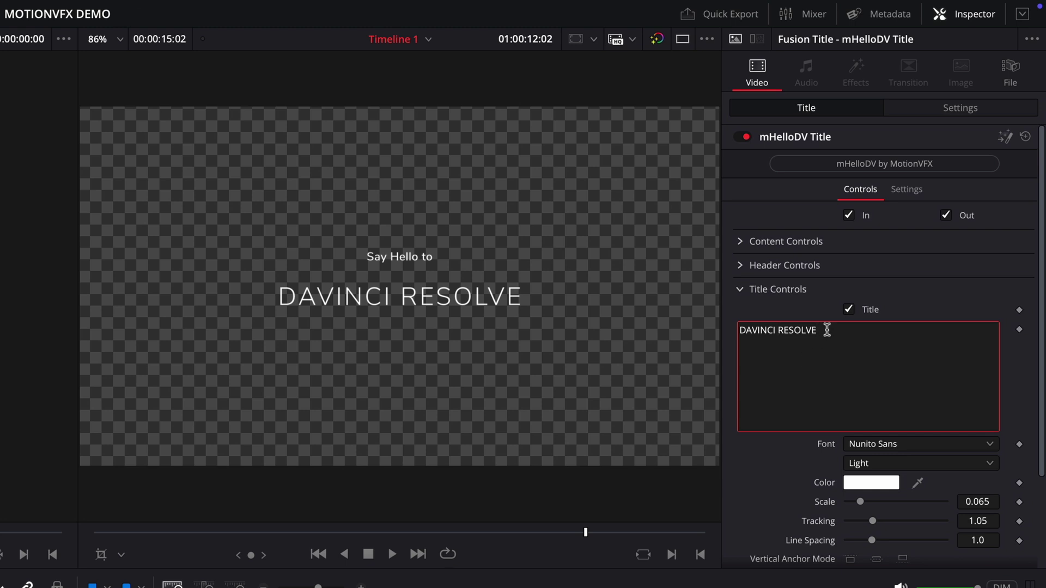
pyautogui.write('TRAINING')
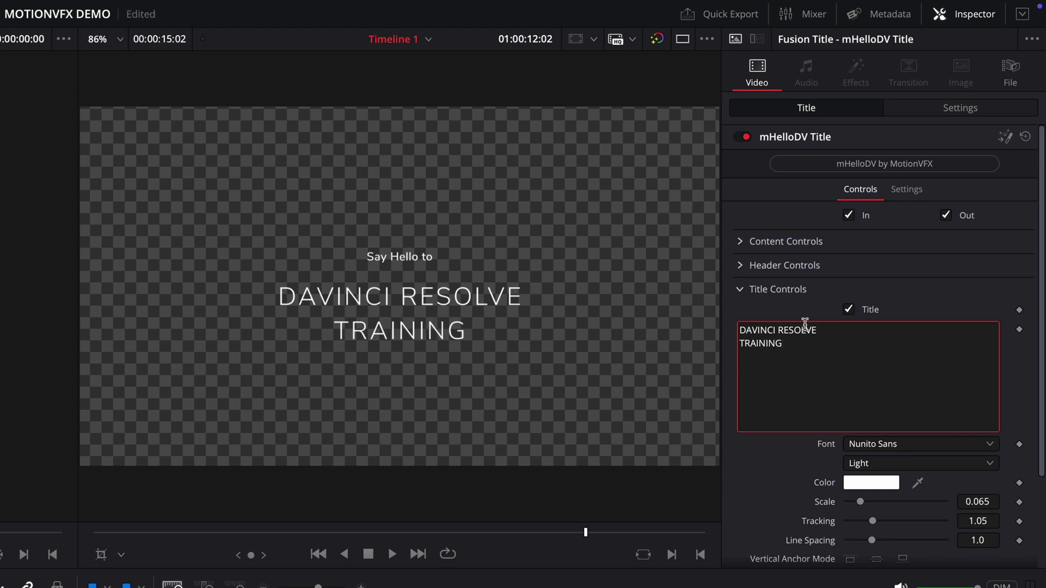
# Change the mHelloDV Title's header to WELCOME and raise its content to a Y position of 0.604.
pyautogui.click(740, 289)
pyautogui.click(739, 265)
pyautogui.tripleClick(803, 306)
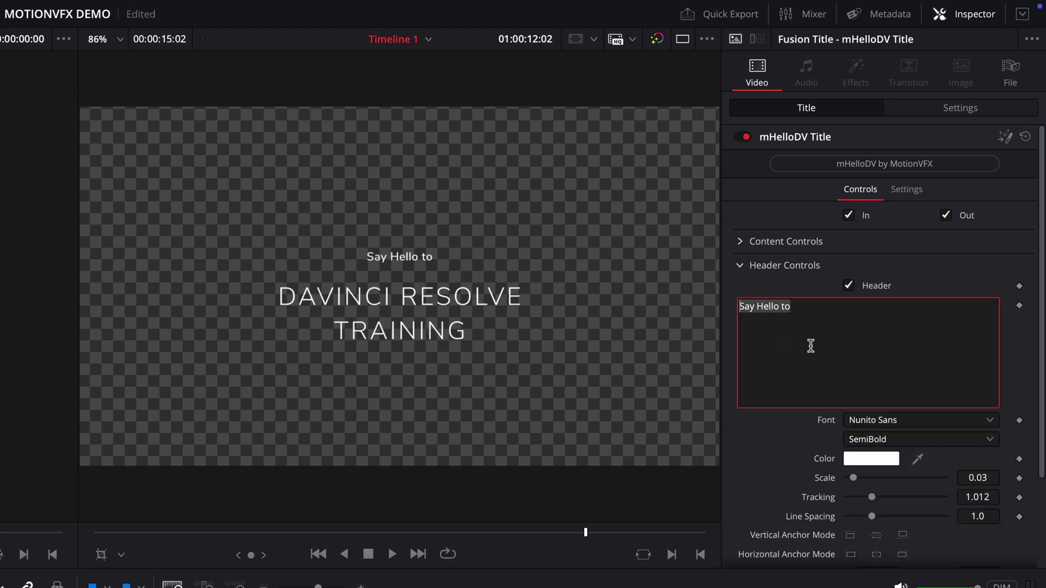
pyautogui.write('WELCOME')
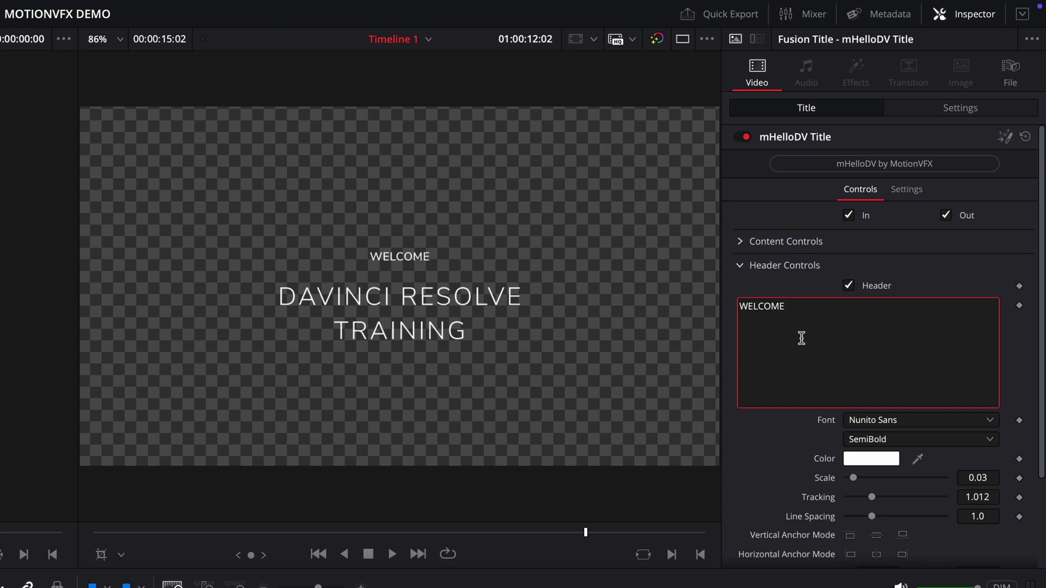
pyautogui.click(739, 265)
pyautogui.click(739, 241)
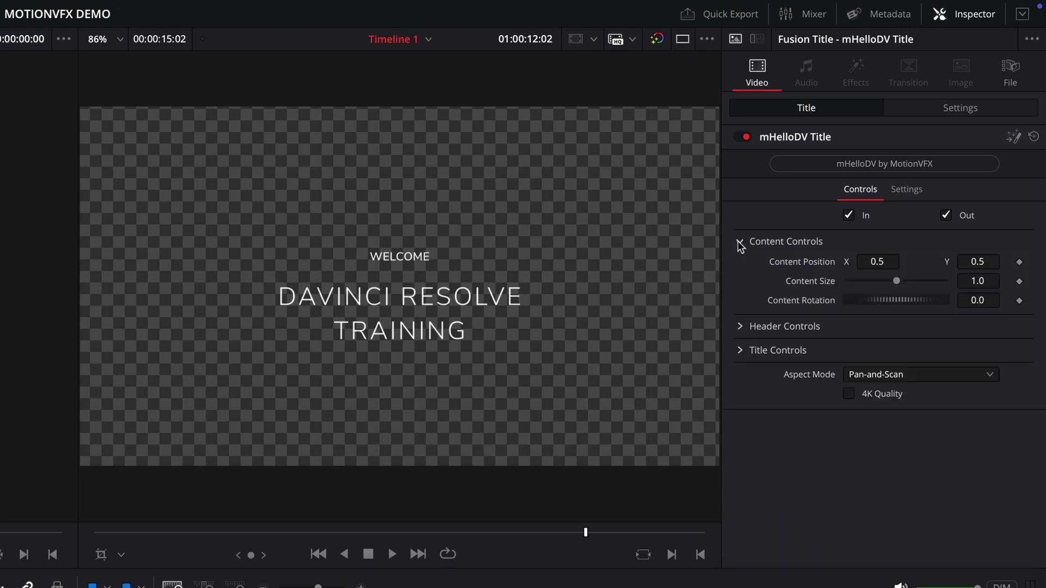
pyautogui.moveTo(973, 261); pyautogui.dragTo(988, 261)
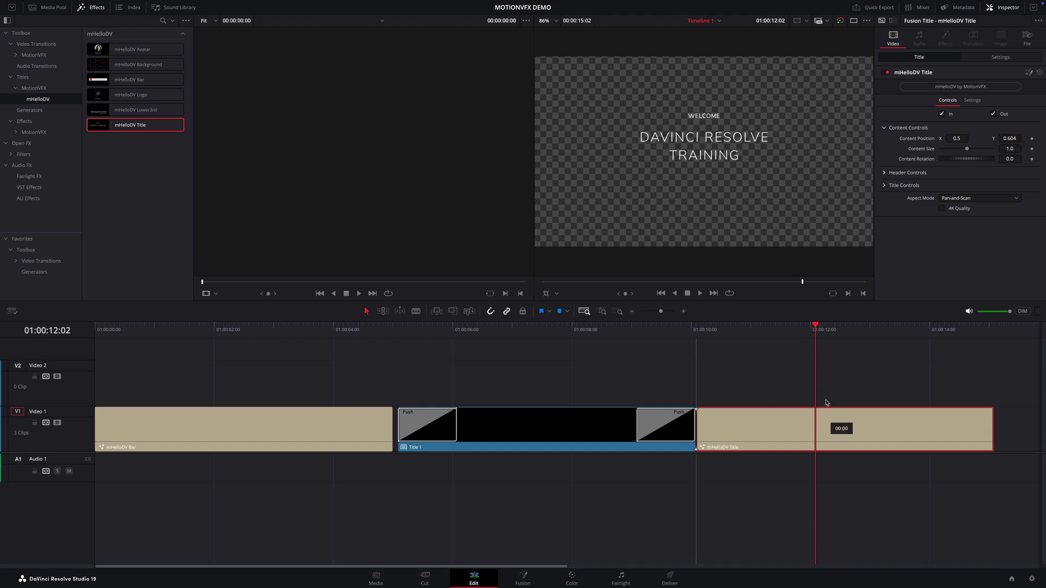
# Duplicate the mHelloDV Title clip onto Video 2, turn off the copy's title text, and lower its content to about Y 0.265.
pyautogui.moveTo(826, 403); pyautogui.dragTo(827, 400)
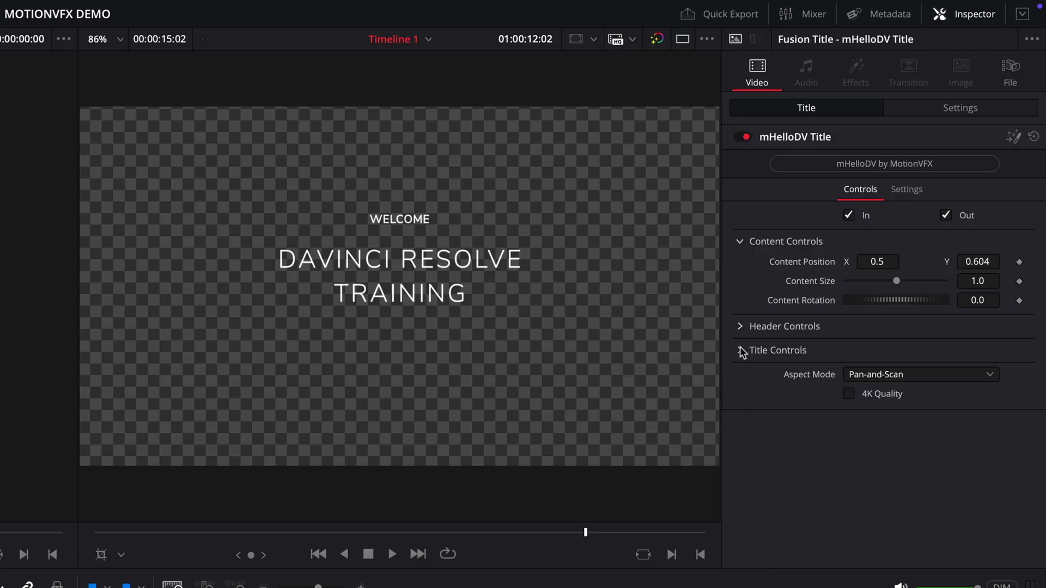
pyautogui.click(741, 350)
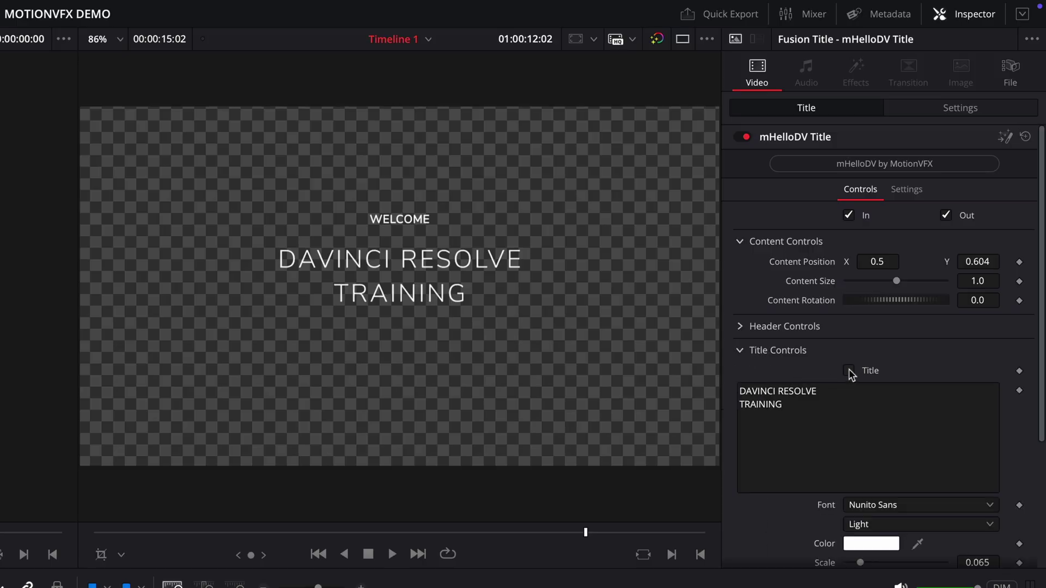
pyautogui.click(741, 351)
pyautogui.moveTo(967, 262); pyautogui.dragTo(787, 263)
# Change the duplicate's header to "with" above the presenter's name in capitals, and set its content Y position to 0.218.
pyautogui.click(758, 323)
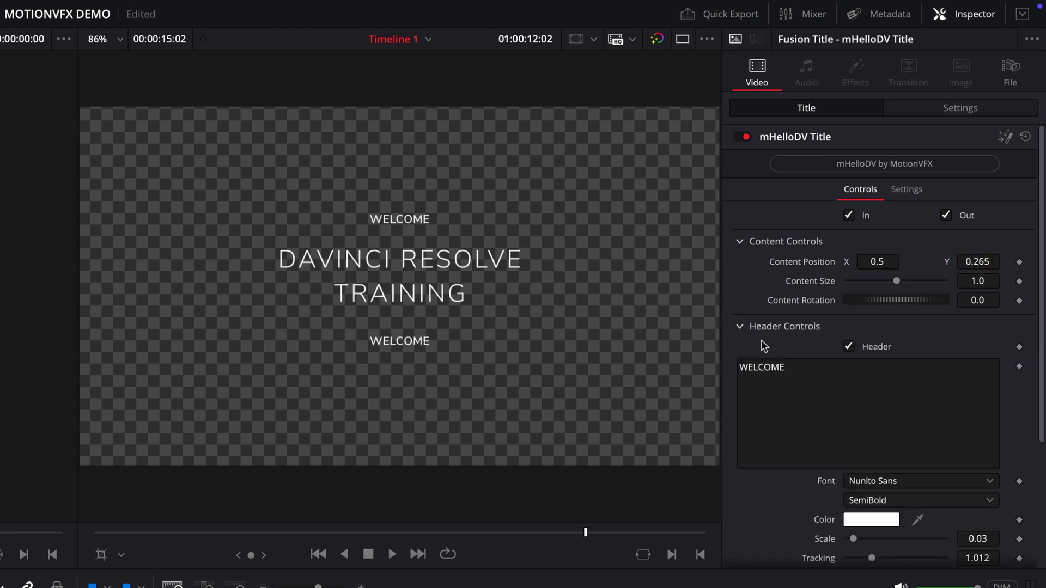
pyautogui.click(722, 370)
pyautogui.write('WITH')
pyautogui.press('Return')
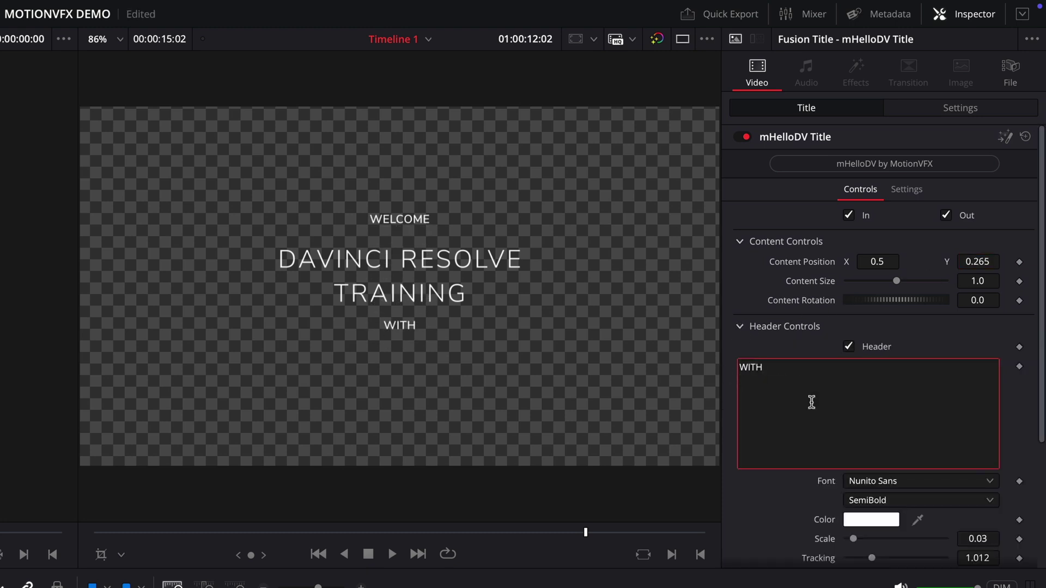
pyautogui.write('CHRIS ROBERTS')
pyautogui.moveTo(763, 367); pyautogui.dragTo(731, 371)
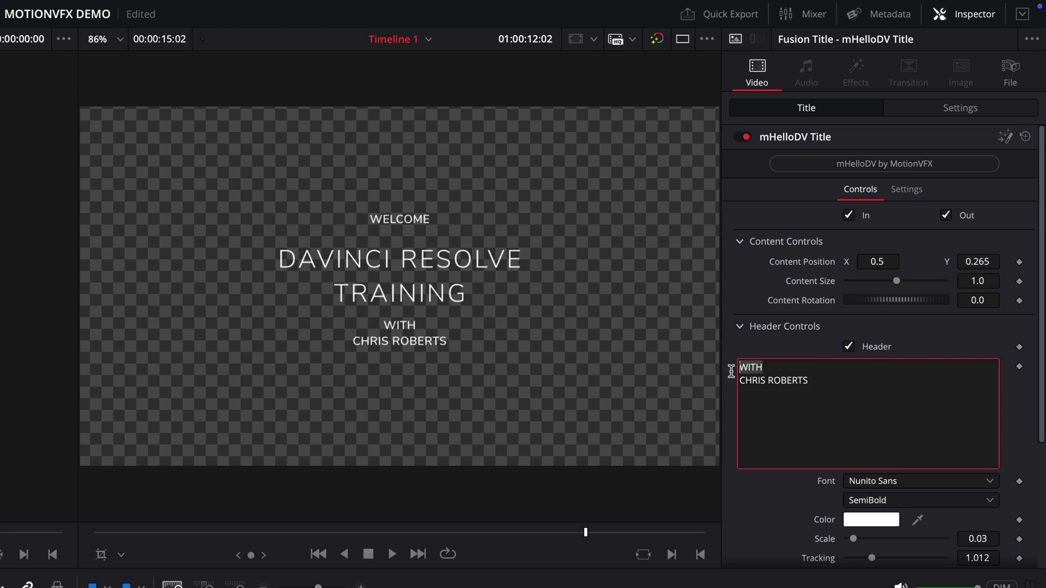
pyautogui.write('with')
pyautogui.moveTo(990, 261); pyautogui.dragTo(987, 262)
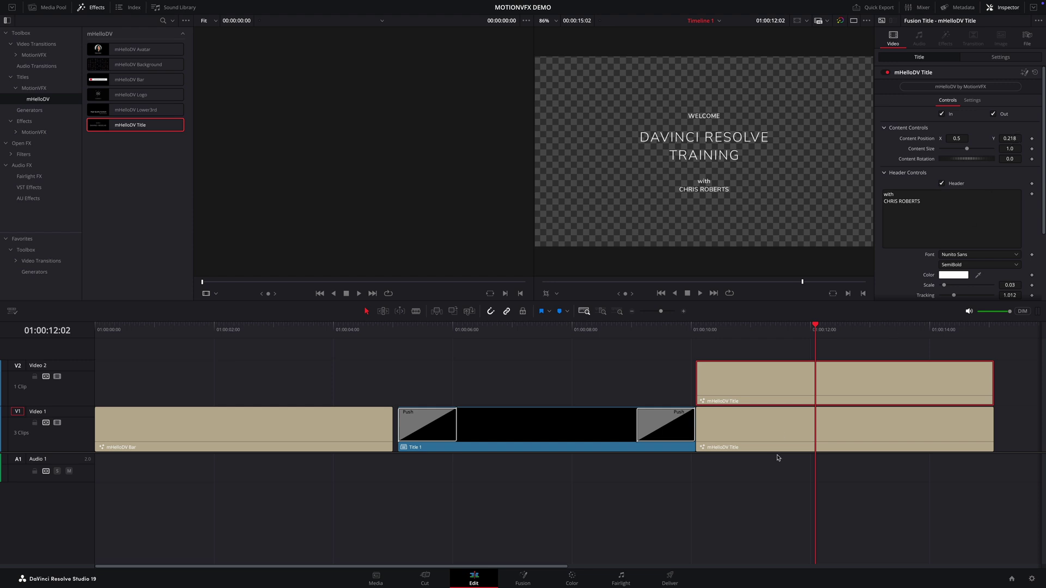
# Stack the two title clips on Video 2 and Video 3 above a Starfield generator on Video 1 and preview the composite.
pyautogui.moveTo(778, 452); pyautogui.dragTo(782, 489)
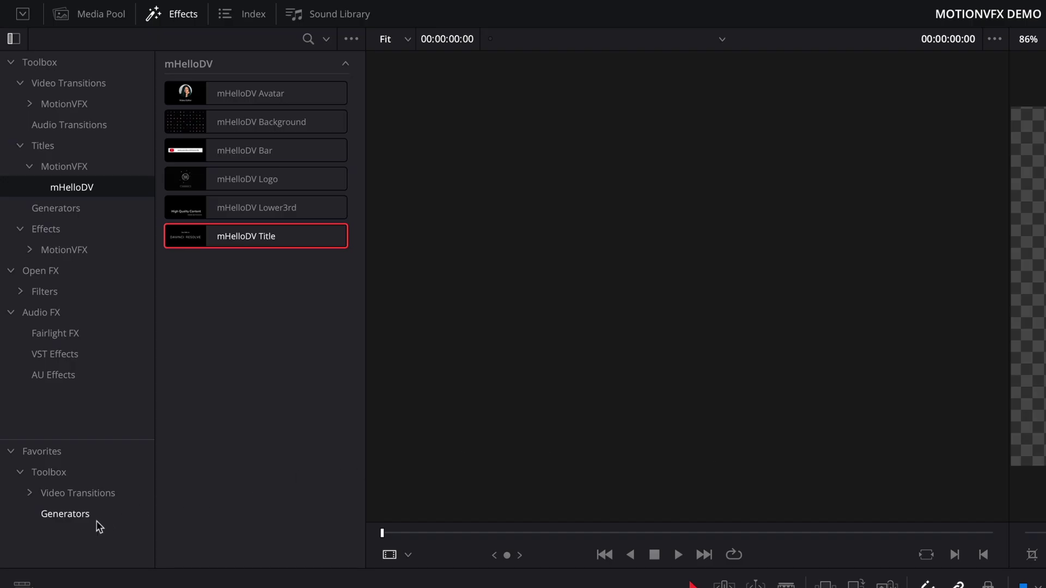
pyautogui.click(51, 274)
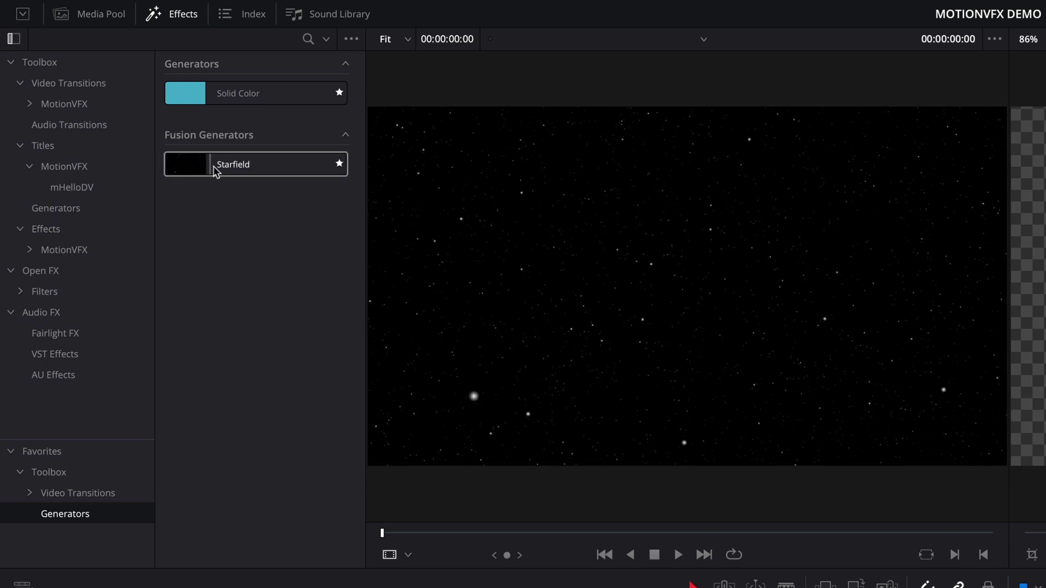
pyautogui.moveTo(218, 166); pyautogui.dragTo(757, 466)
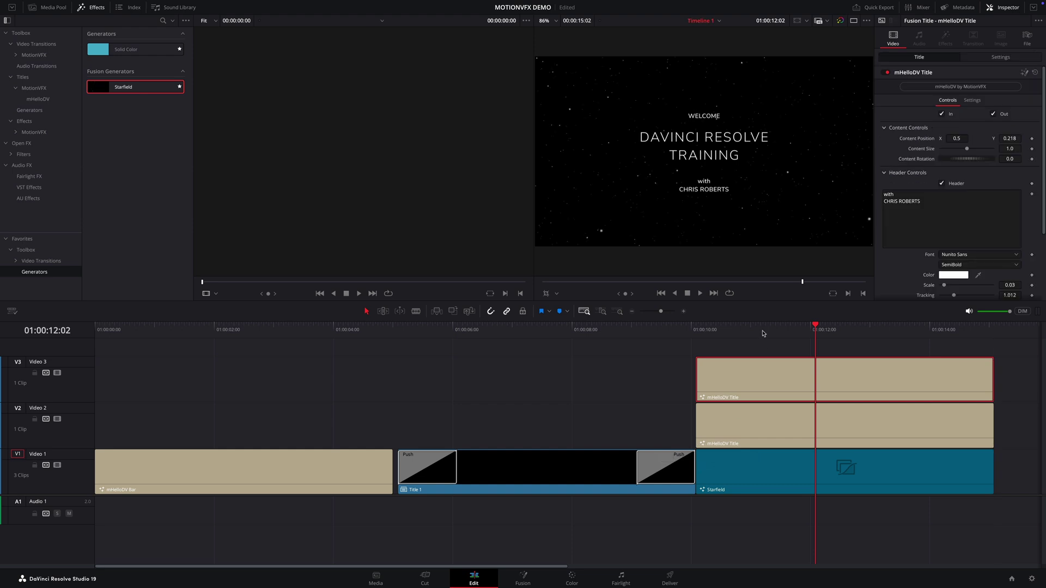
pyautogui.press('Up')
pyautogui.press('space')
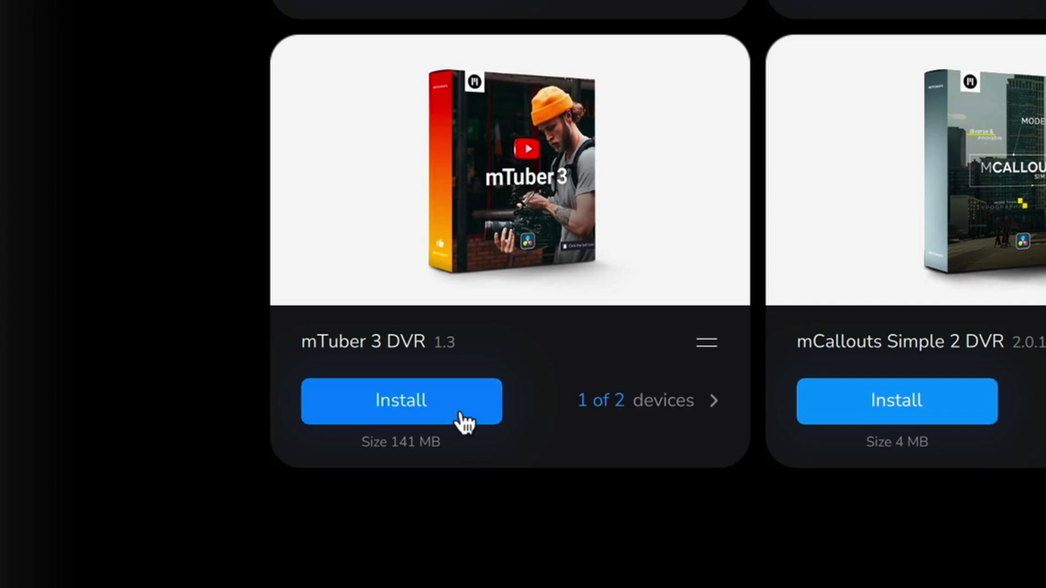
# Switch to the MotionVFX package installer and install mTuber 3 DVR.
pyautogui.click(461, 416)
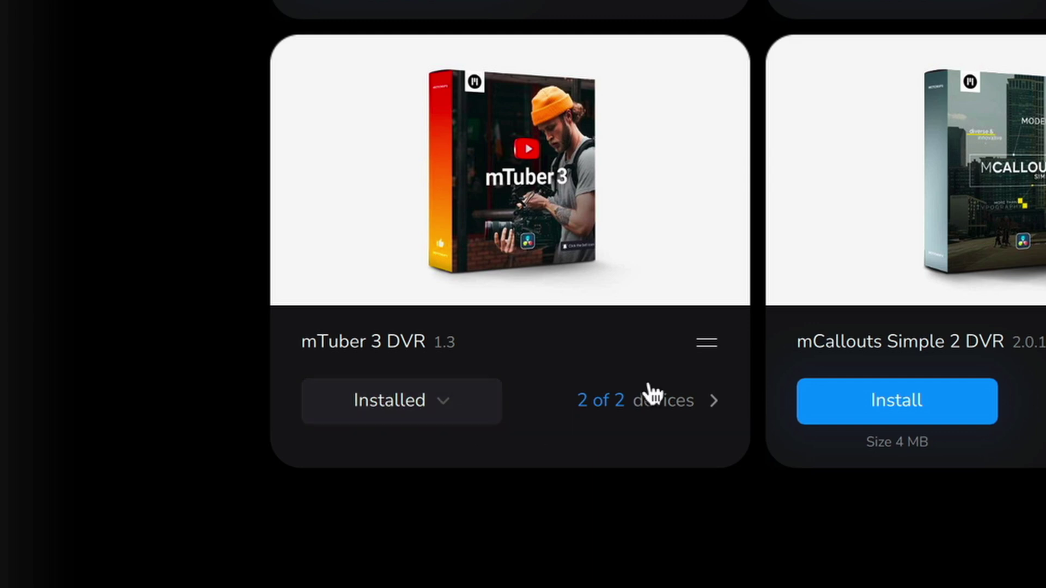
pyautogui.click(706, 343)
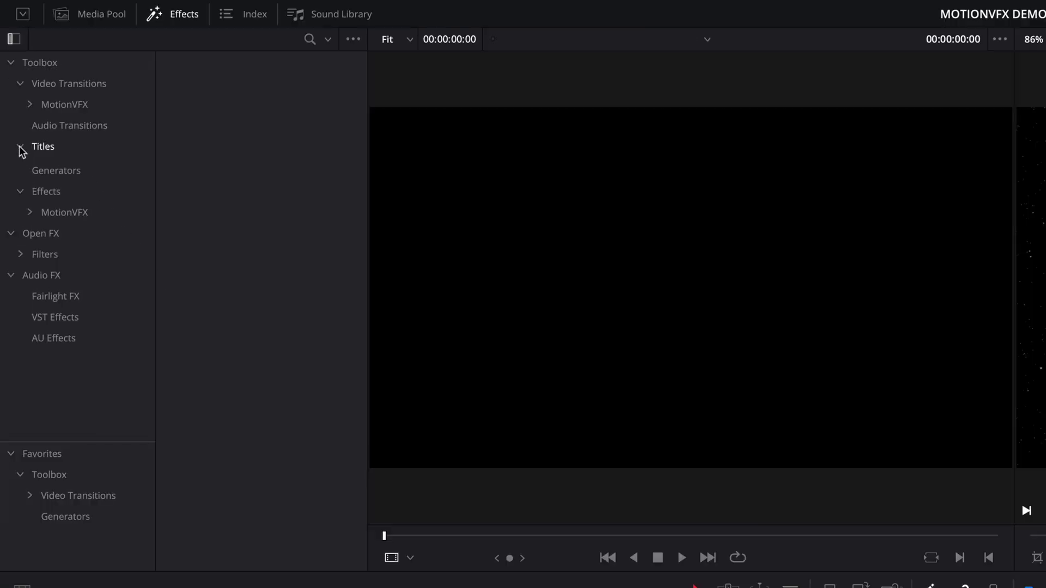
# Back in DaVinci Resolve, append the mTuber 3 Background 05 title to the end of the timeline and park the playhead at 01:00:17:10.
pyautogui.click(12, 78)
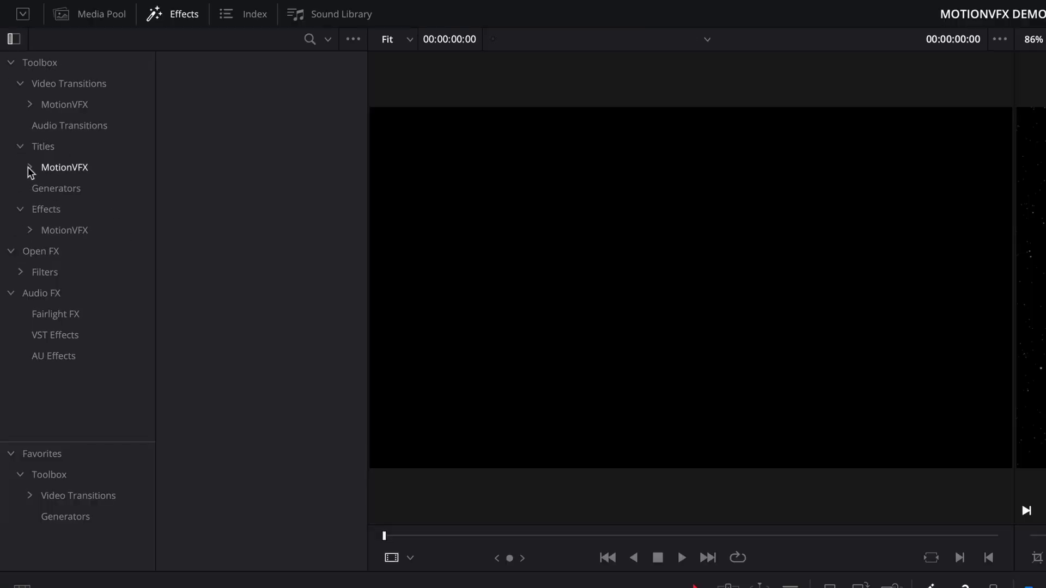
pyautogui.click(30, 169)
pyautogui.click(38, 210)
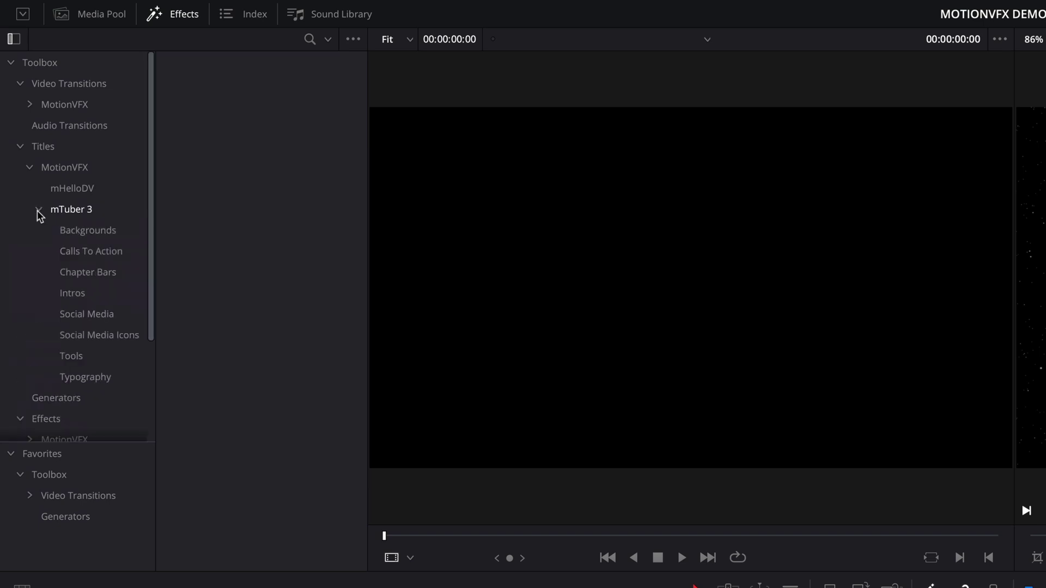
pyautogui.click(123, 214)
pyautogui.click(127, 230)
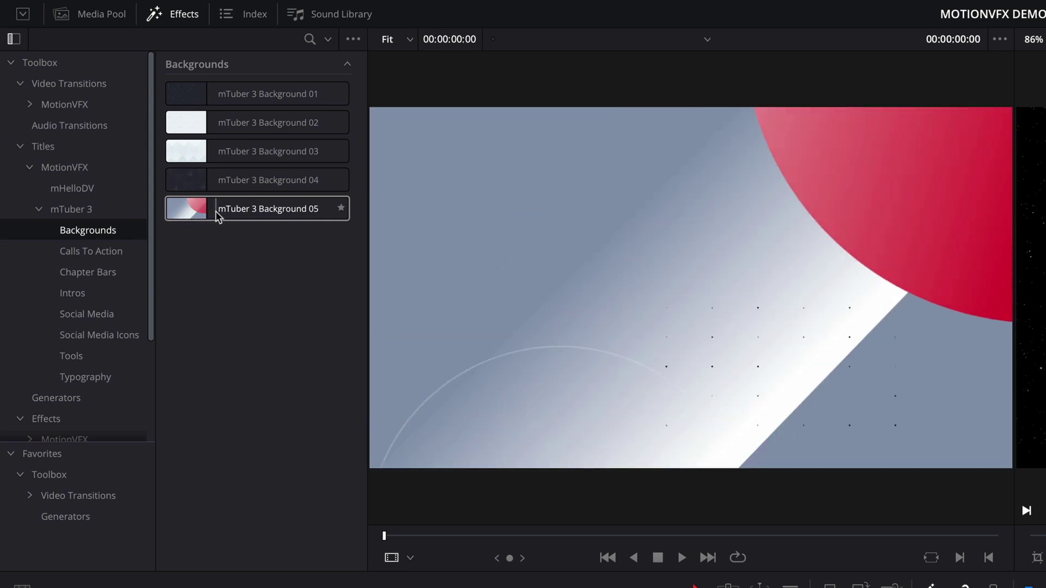
pyautogui.moveTo(216, 211); pyautogui.dragTo(1045, 395)
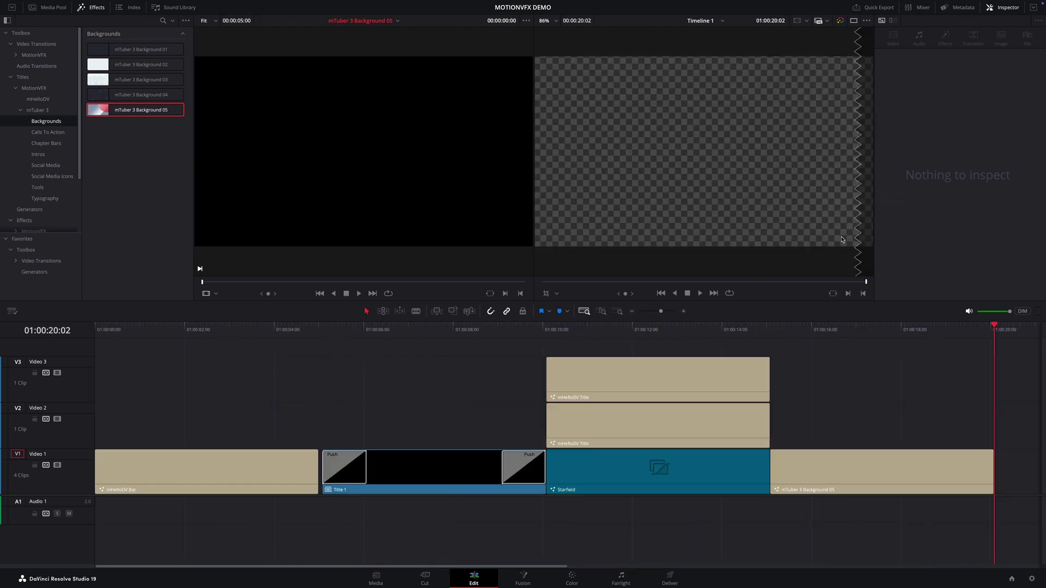
pyautogui.click(874, 331)
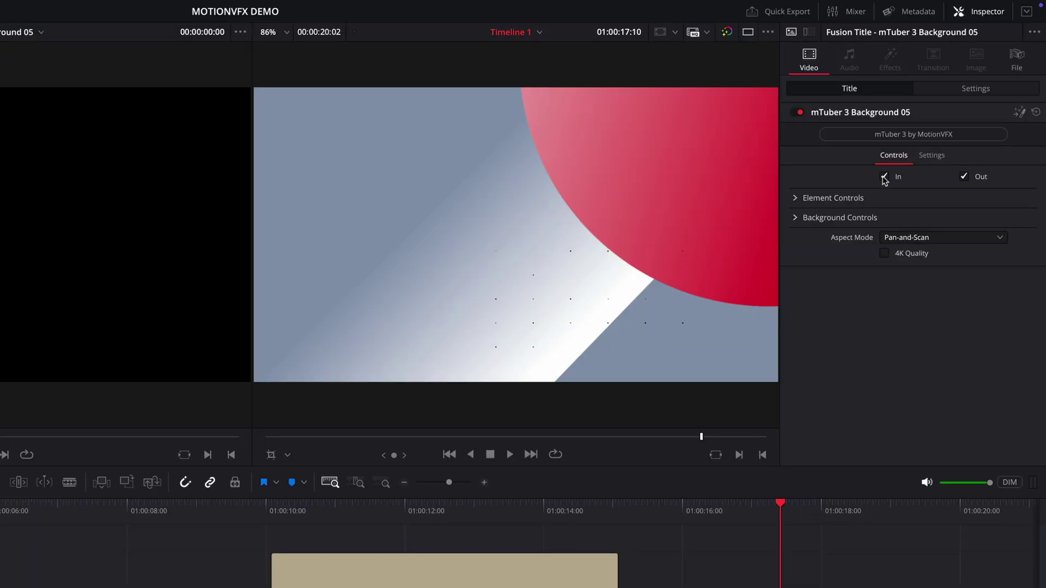
# Turn off the background's In and Out animations and disable its Dots and Ring elements.
pyautogui.click(941, 114)
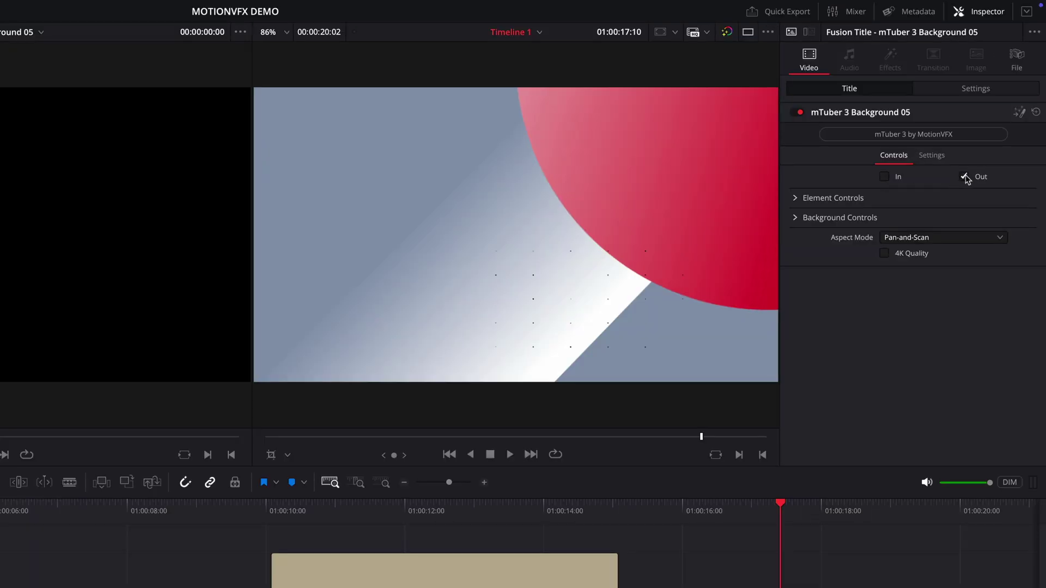
pyautogui.click(965, 178)
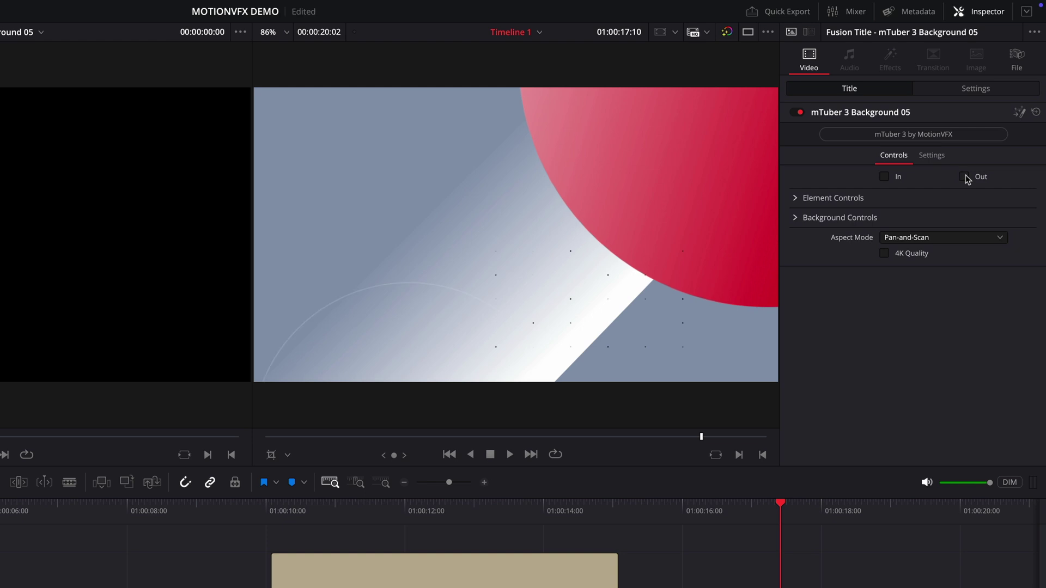
pyautogui.click(795, 200)
pyautogui.scroll(-5, 802, 226)
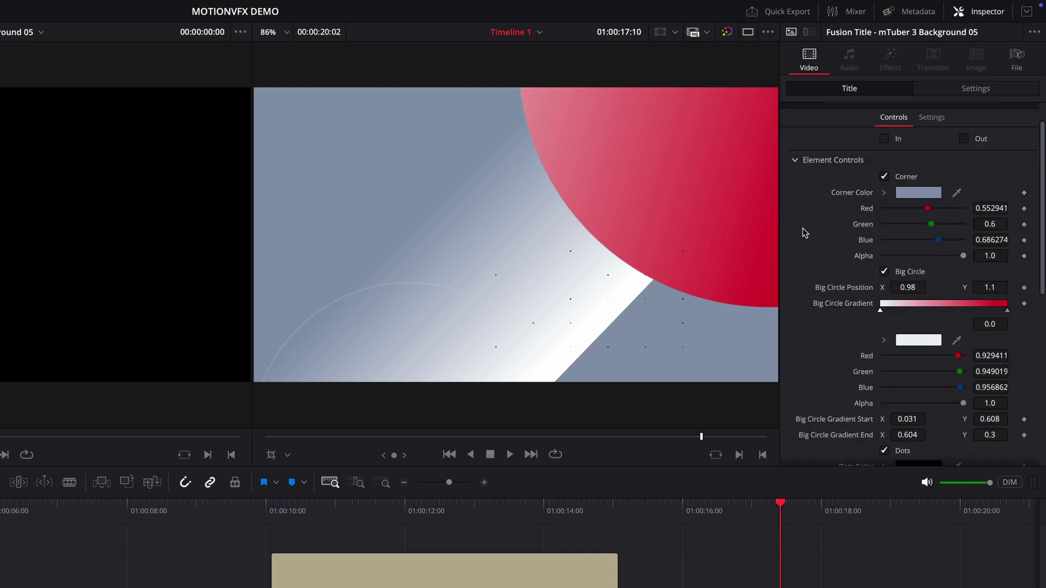
pyautogui.scroll(-2, 805, 228)
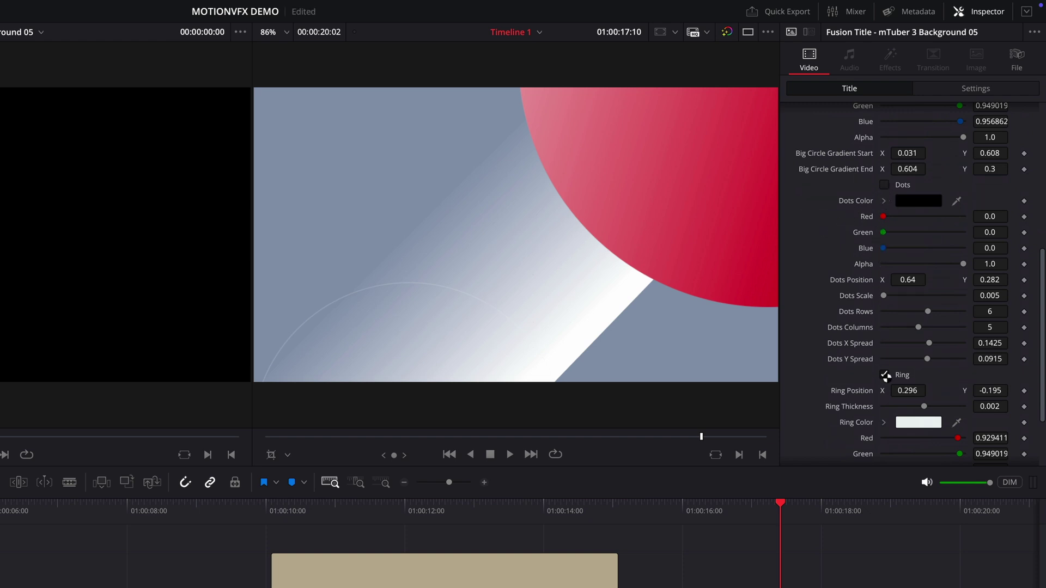
# Change the background's Corner color to teal blue, about red 0.004, green 0.584, blue 0.733.
pyautogui.scroll(7, 885, 376)
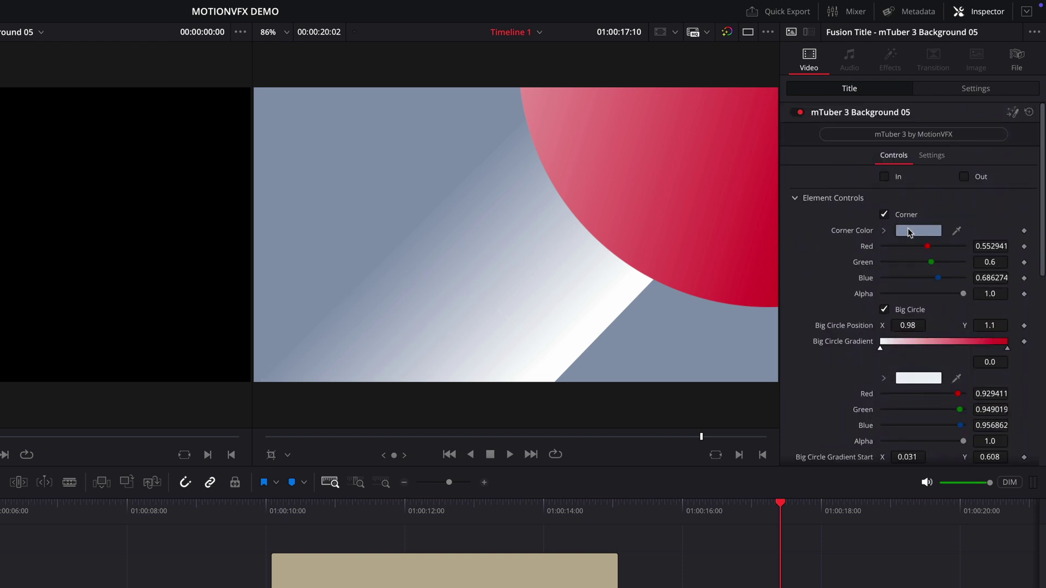
pyautogui.click(907, 231)
pyautogui.moveTo(143, 256); pyautogui.dragTo(45, 269)
pyautogui.click(242, 418)
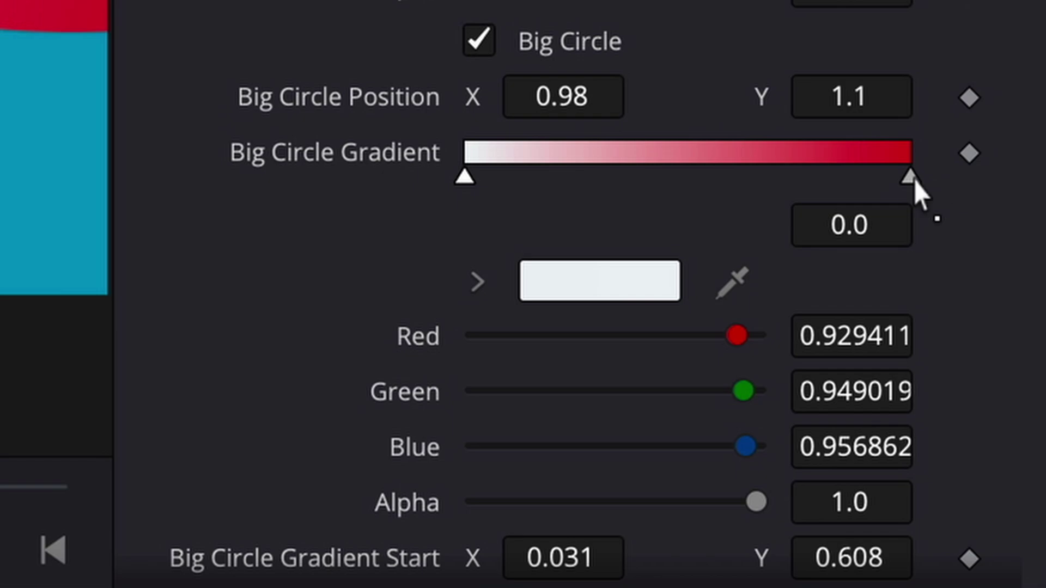
# Recolor the red end stop of the Big Circle gradient by sampling the teal corner in the viewer.
pyautogui.click(912, 179)
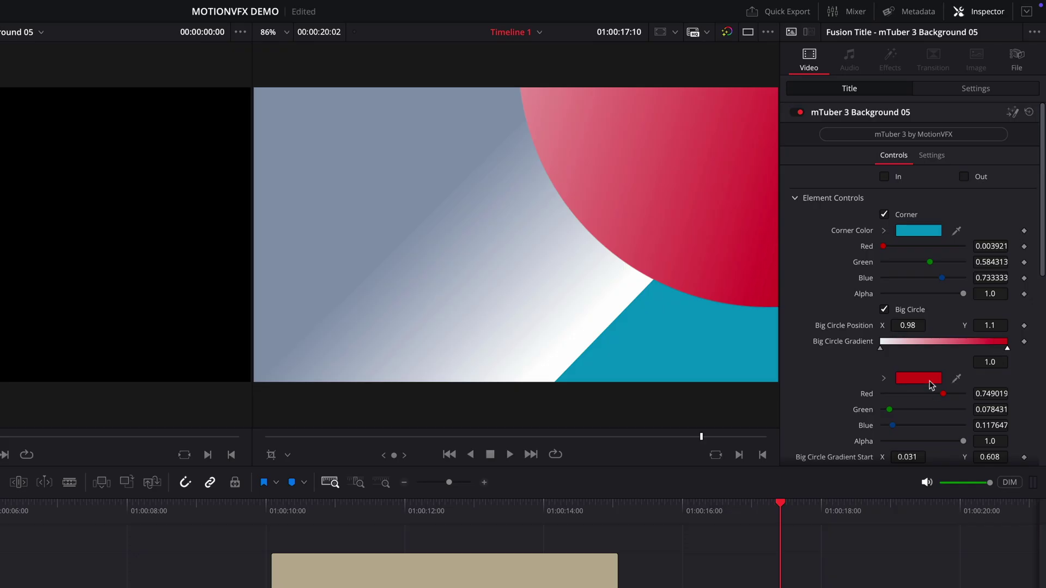
pyautogui.click(919, 378)
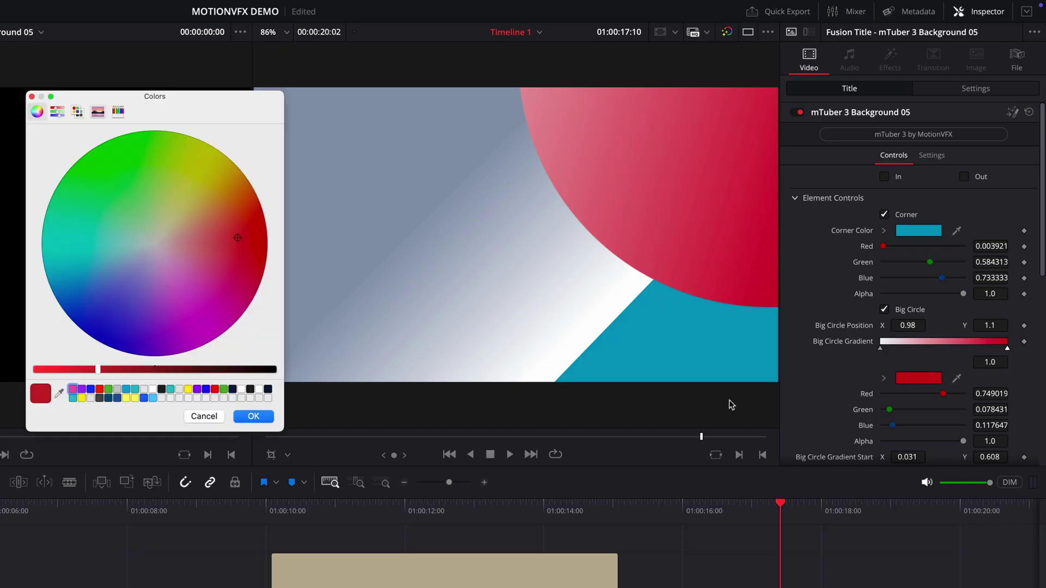
pyautogui.click(60, 394)
pyautogui.click(672, 329)
pyautogui.click(254, 417)
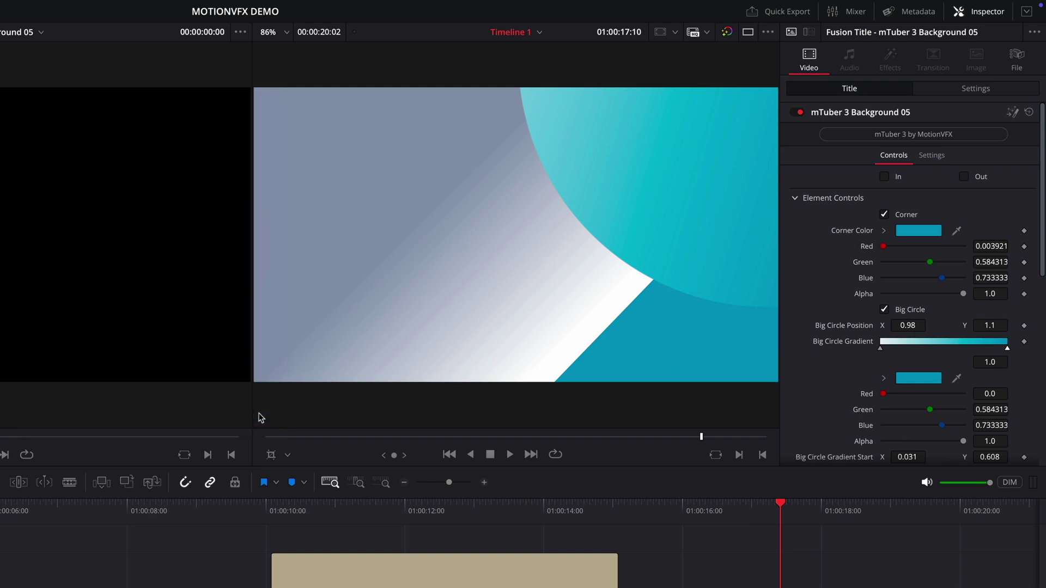
# Widen the BG Gradient blend by moving the grey stop outward and the white stop to about 0.149.
pyautogui.scroll(-10, 848, 285)
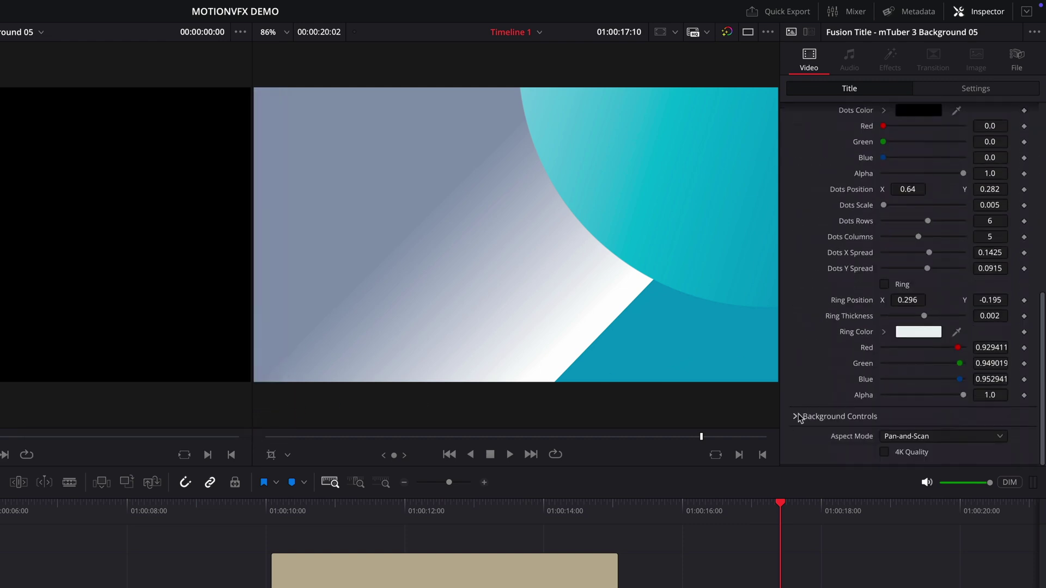
pyautogui.click(796, 416)
pyautogui.scroll(-3, 839, 381)
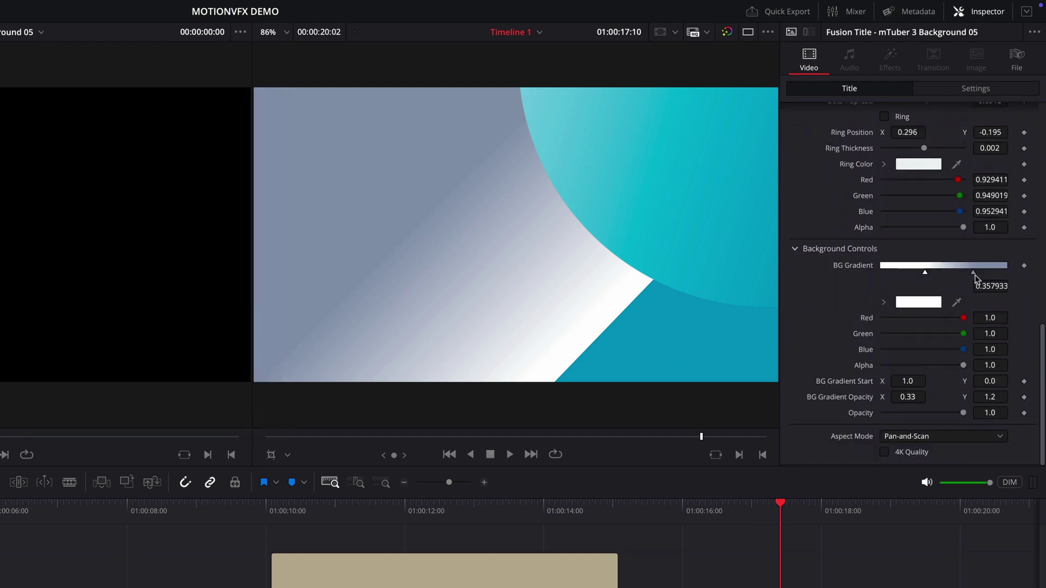
pyautogui.moveTo(974, 274); pyautogui.dragTo(1003, 275)
pyautogui.moveTo(926, 274); pyautogui.dragTo(898, 274)
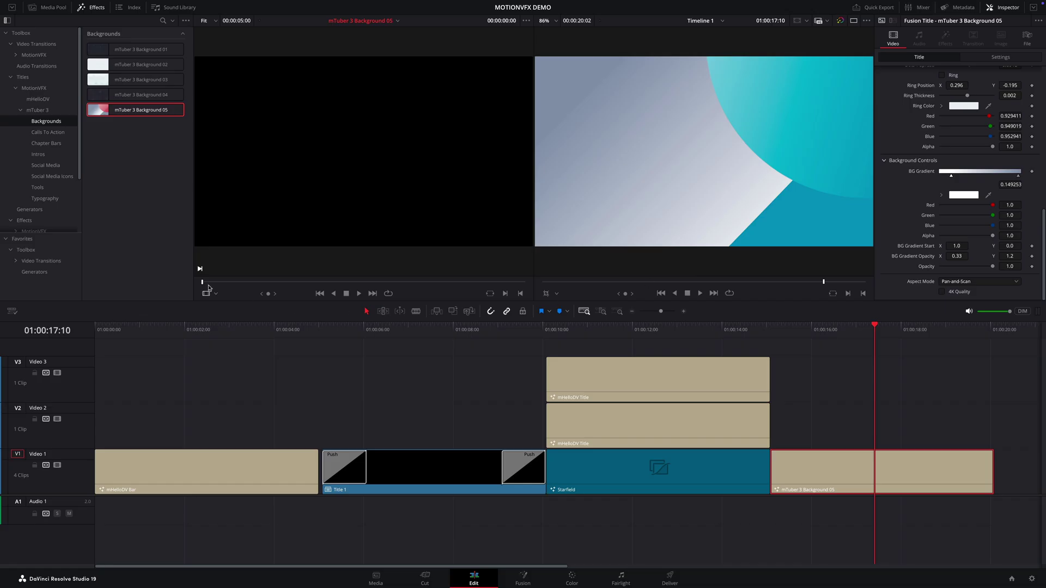
# Place the mTuber 3 Typography 03 title on Video 2 above the Background 05 clip.
pyautogui.click(71, 200)
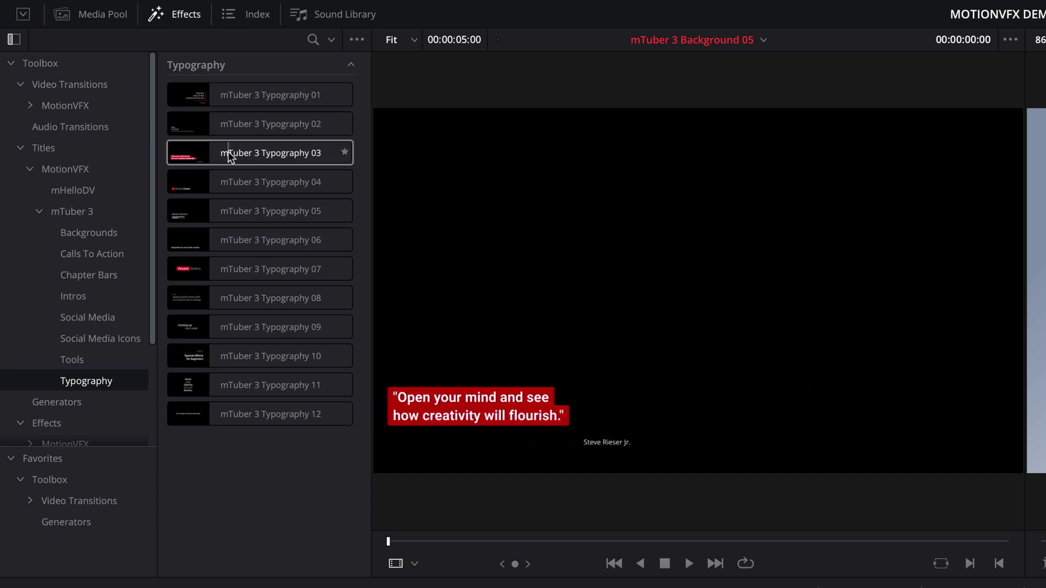
pyautogui.moveTo(229, 156); pyautogui.dragTo(1045, 347)
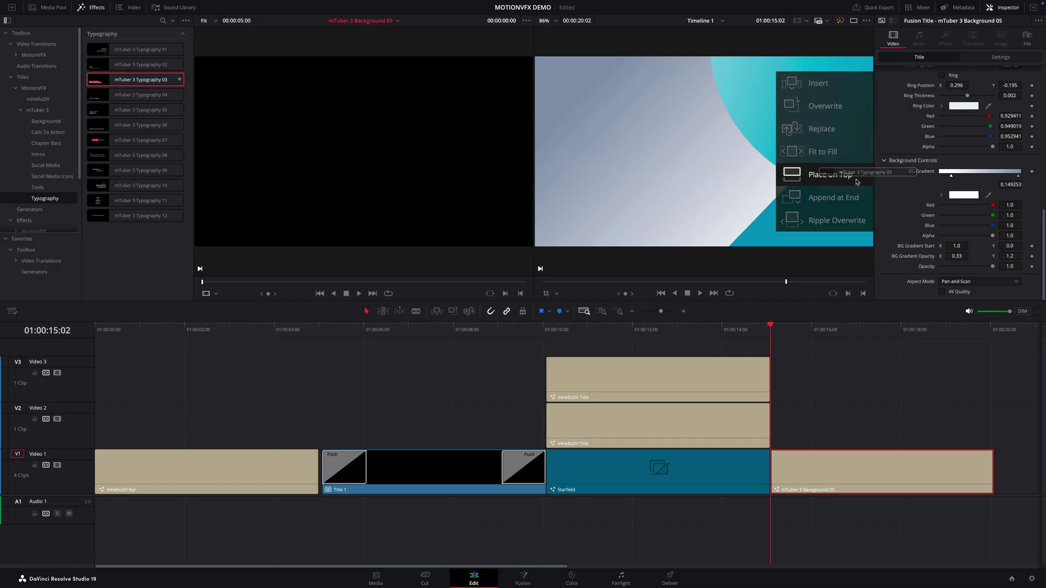
pyautogui.moveTo(857, 182); pyautogui.dragTo(856, 181)
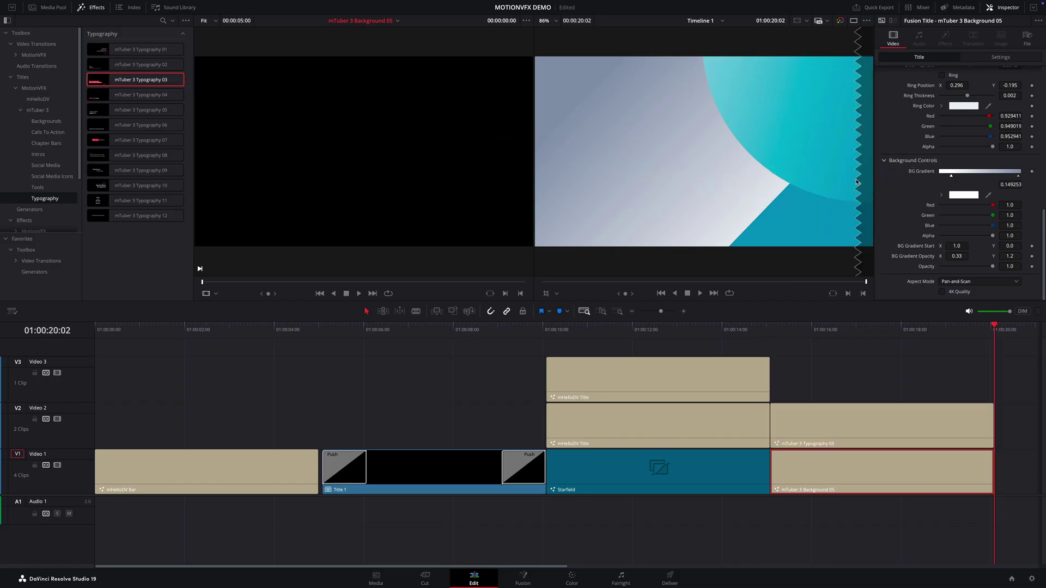
# With the playhead at 01:00:17:05, set the typography title's content scale to 1.89 and its Y position to 0.528.
pyautogui.click(863, 332)
pyautogui.click(885, 130)
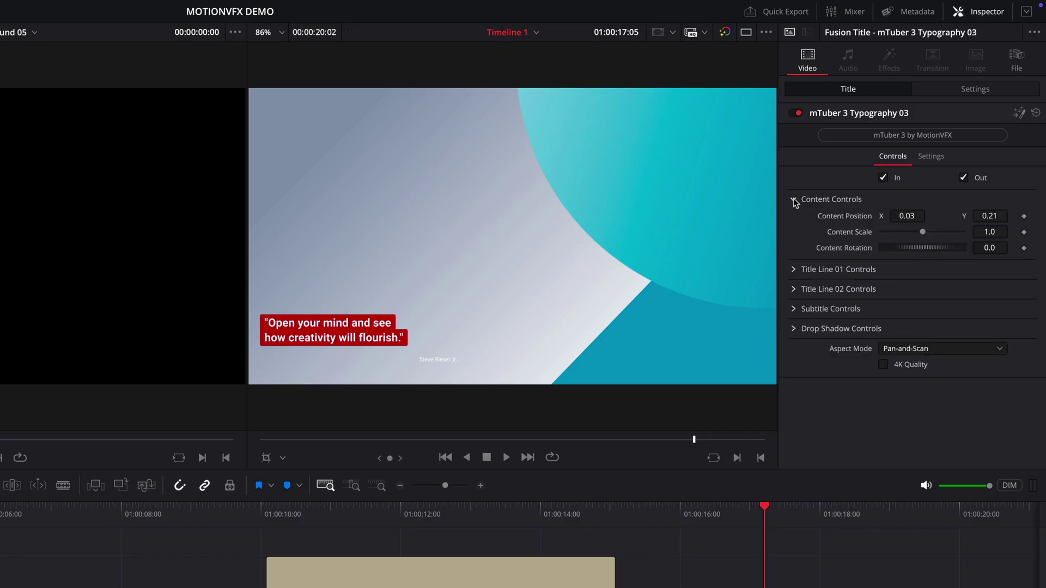
pyautogui.moveTo(922, 234); pyautogui.dragTo(931, 235)
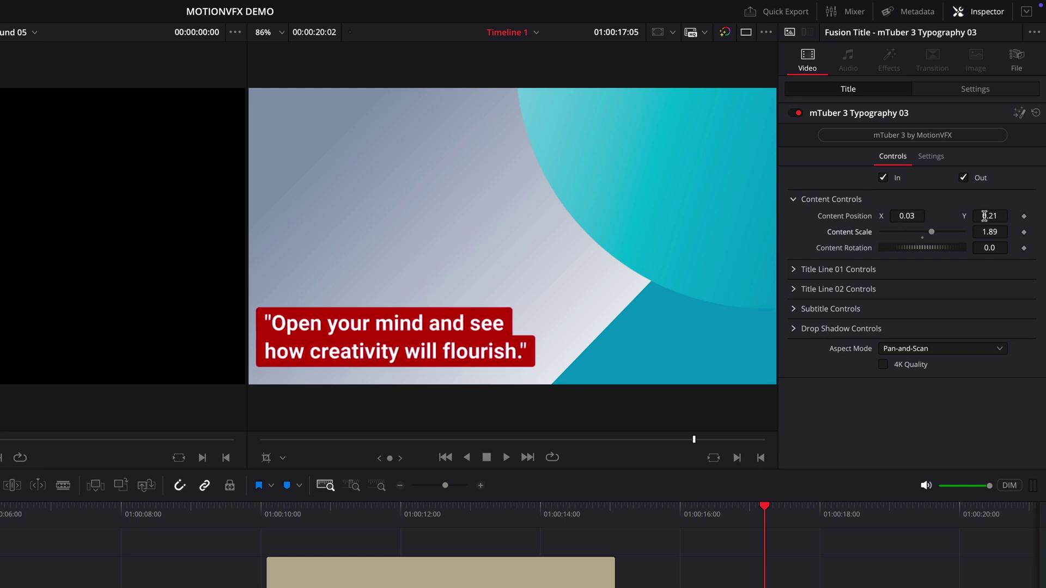
pyautogui.moveTo(984, 216); pyautogui.dragTo(1003, 216)
# Change the Title Line 01 background color to the teal sampled from the corner in the viewer.
pyautogui.click(793, 269)
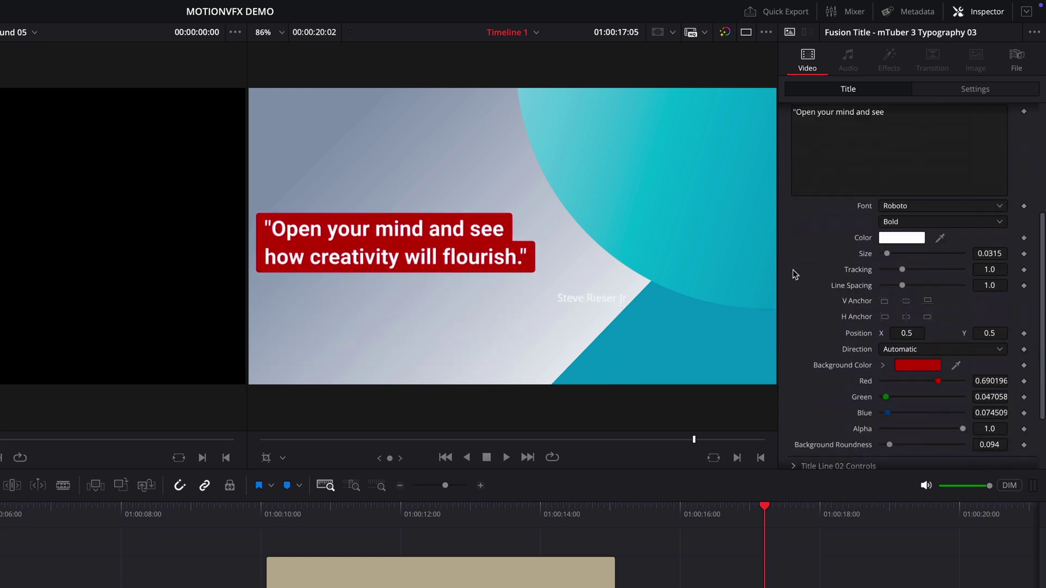
pyautogui.scroll(-3, 792, 270)
pyautogui.click(915, 288)
pyautogui.click(53, 396)
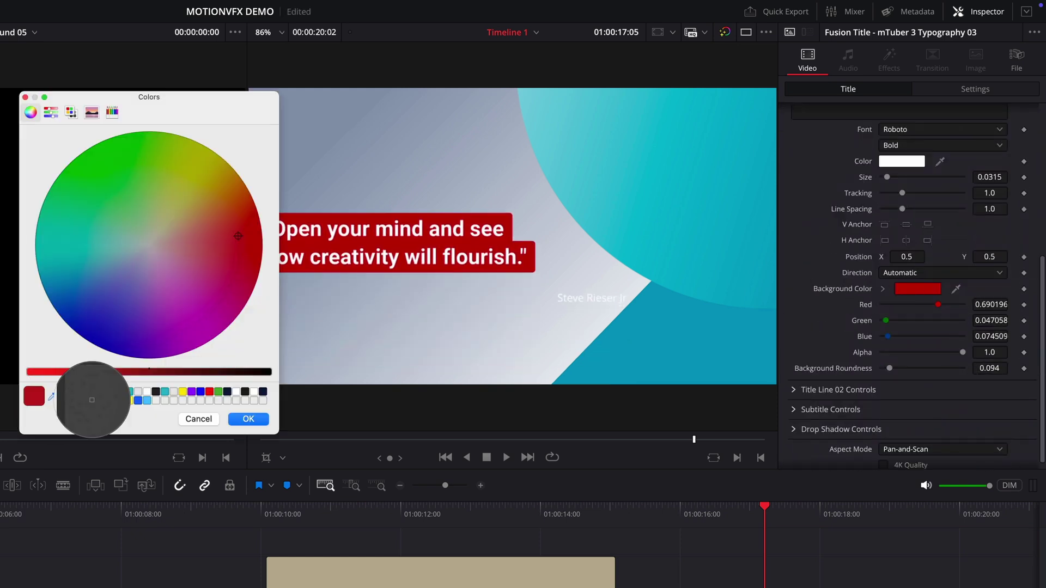
pyautogui.click(656, 352)
pyautogui.click(248, 419)
pyautogui.scroll(3, 793, 190)
pyautogui.click(793, 155)
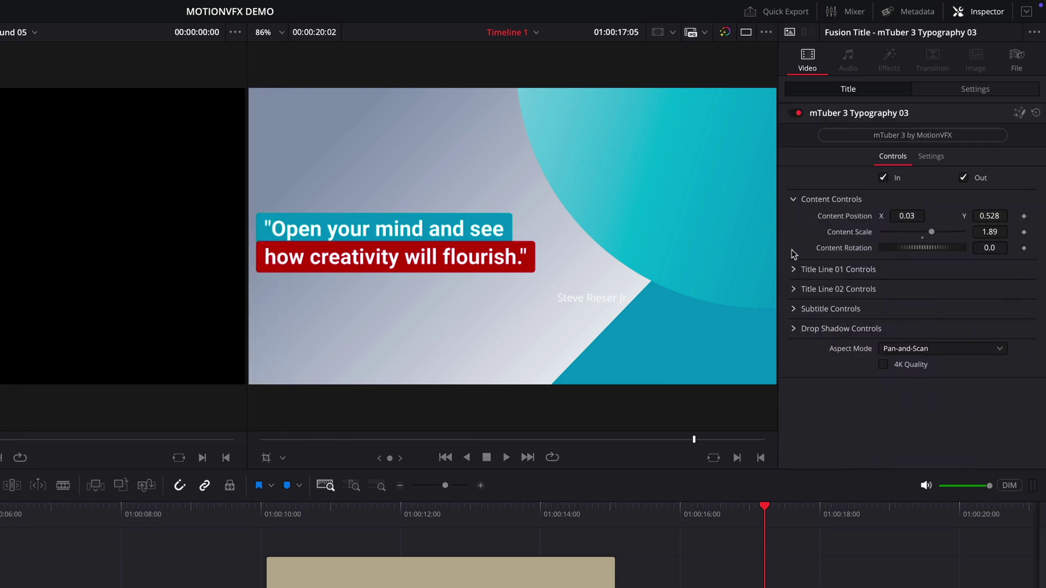
# Match the Title Line 02 background color to the teal corner by sampling it in the viewer.
pyautogui.click(794, 294)
pyautogui.scroll(-5, 835, 294)
pyautogui.click(924, 303)
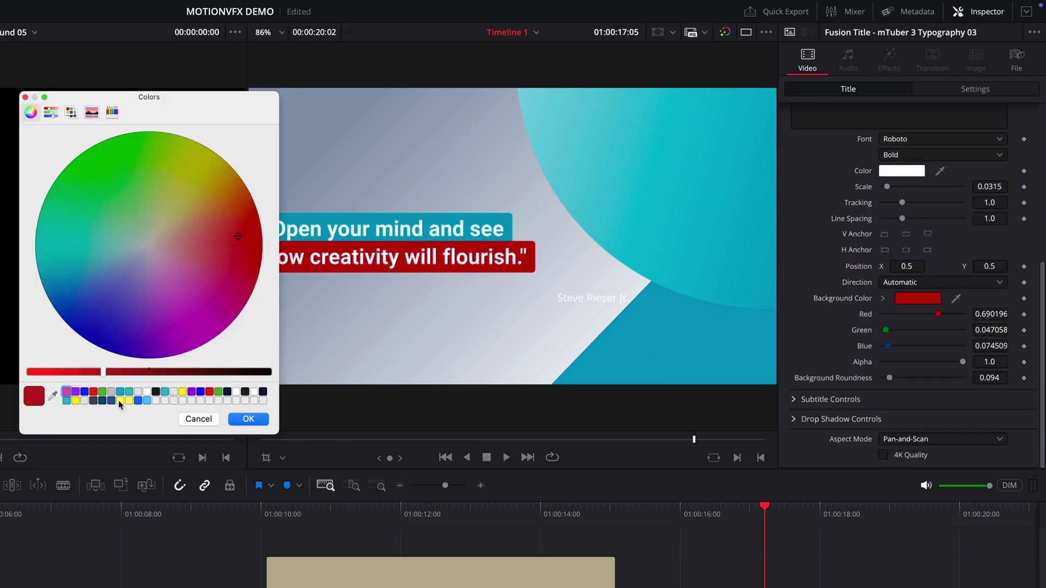
pyautogui.click(53, 396)
pyautogui.click(648, 371)
pyautogui.click(249, 419)
pyautogui.scroll(5, 819, 325)
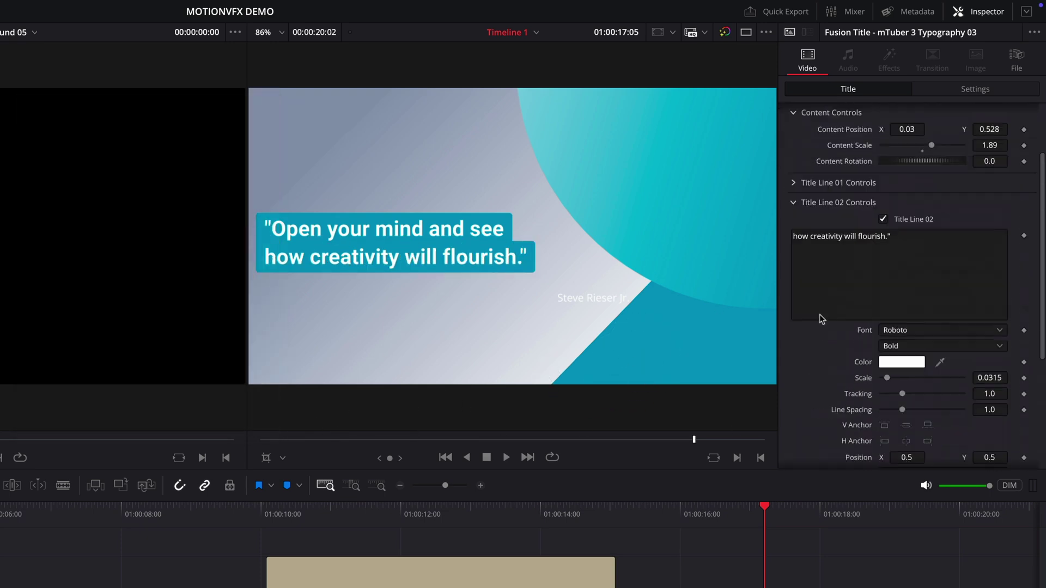
pyautogui.click(794, 202)
# Set the subtitle's position to X 0.414, Y 0.52 and darken its text color to dark grey.
pyautogui.click(794, 308)
pyautogui.scroll(-4, 794, 311)
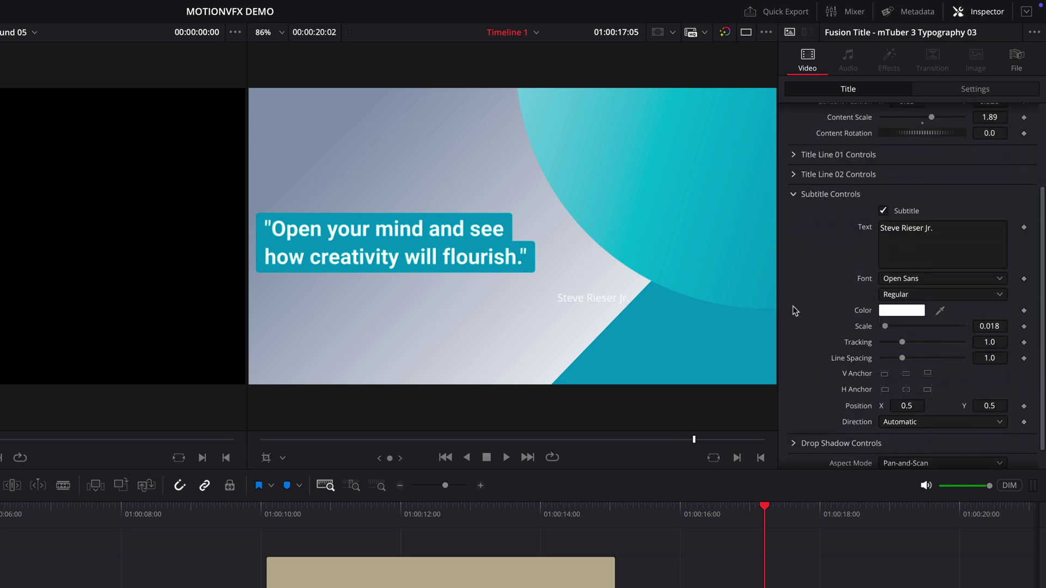
pyautogui.moveTo(907, 376); pyautogui.dragTo(888, 382)
pyautogui.moveTo(989, 382); pyautogui.dragTo(989, 383)
pyautogui.click(901, 286)
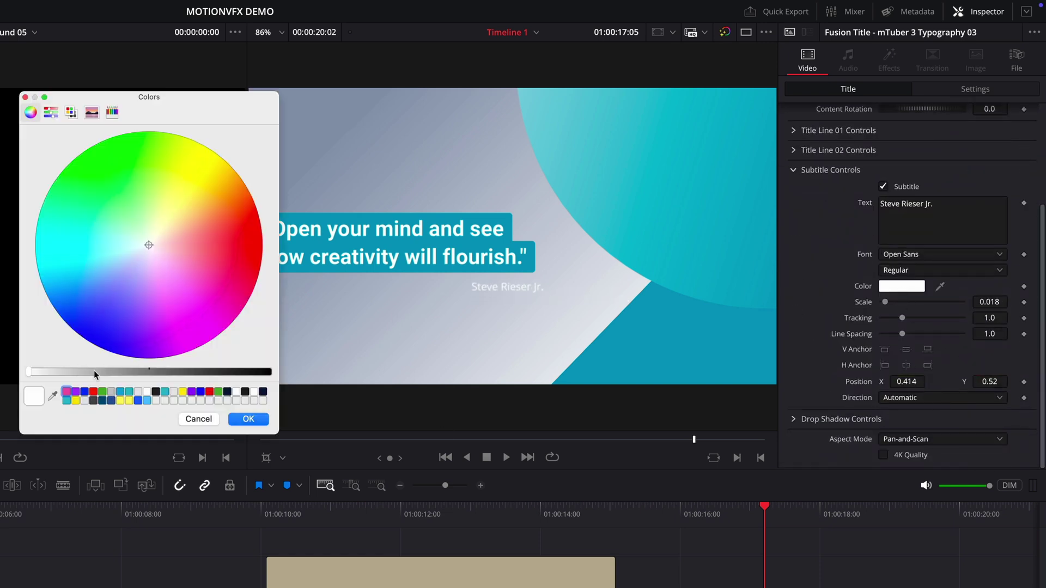
pyautogui.moveTo(93, 371); pyautogui.dragTo(221, 372)
pyautogui.click(251, 420)
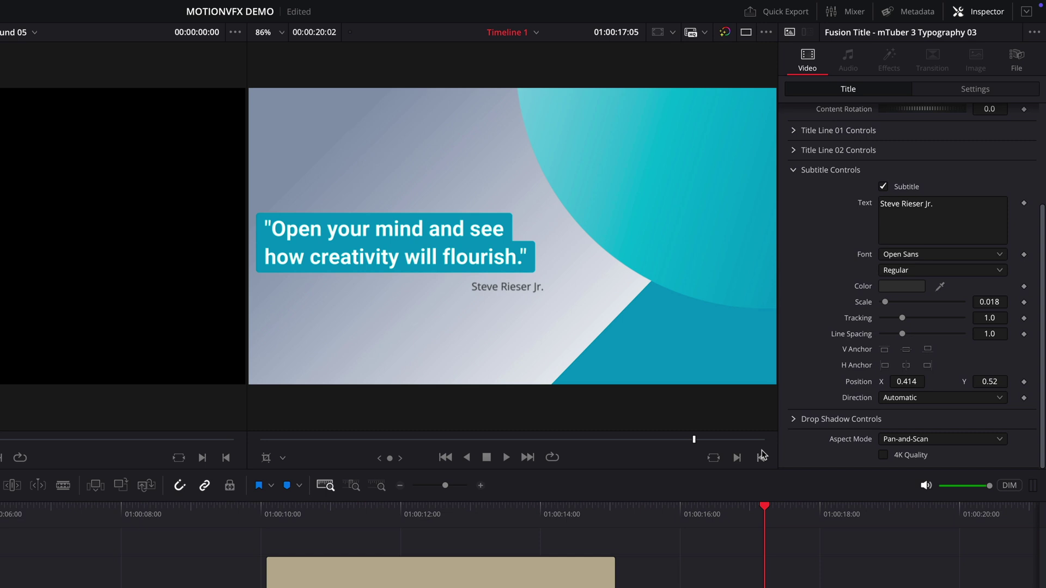
# Replace the Title Line 01 text with "If you can't explain it simply, including the opening quotation mark.
pyautogui.scroll(3, 899, 272)
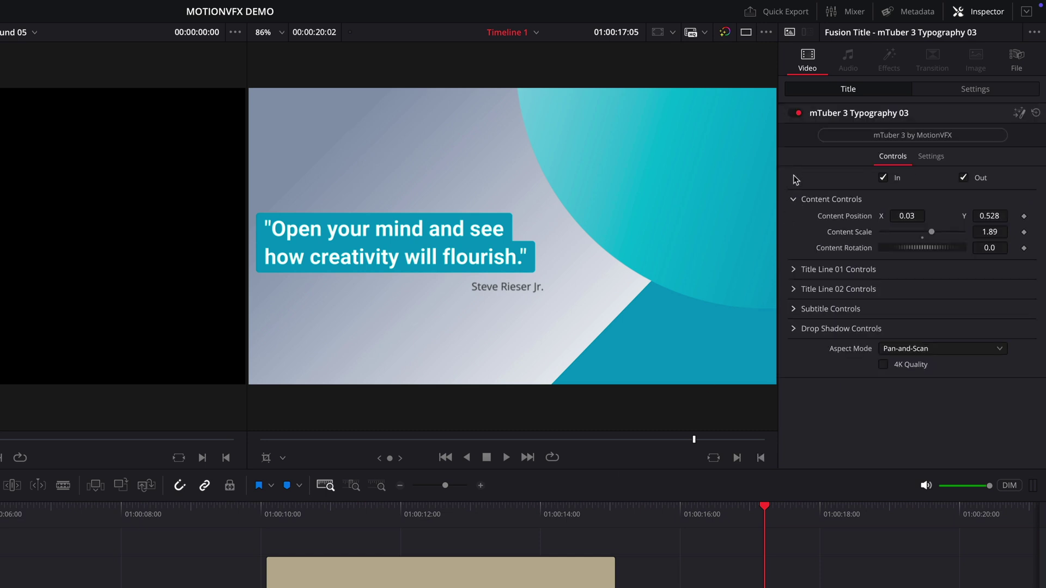
pyautogui.click(833, 269)
pyautogui.click(790, 304)
pyautogui.write('"If you can\'t explain it simply')
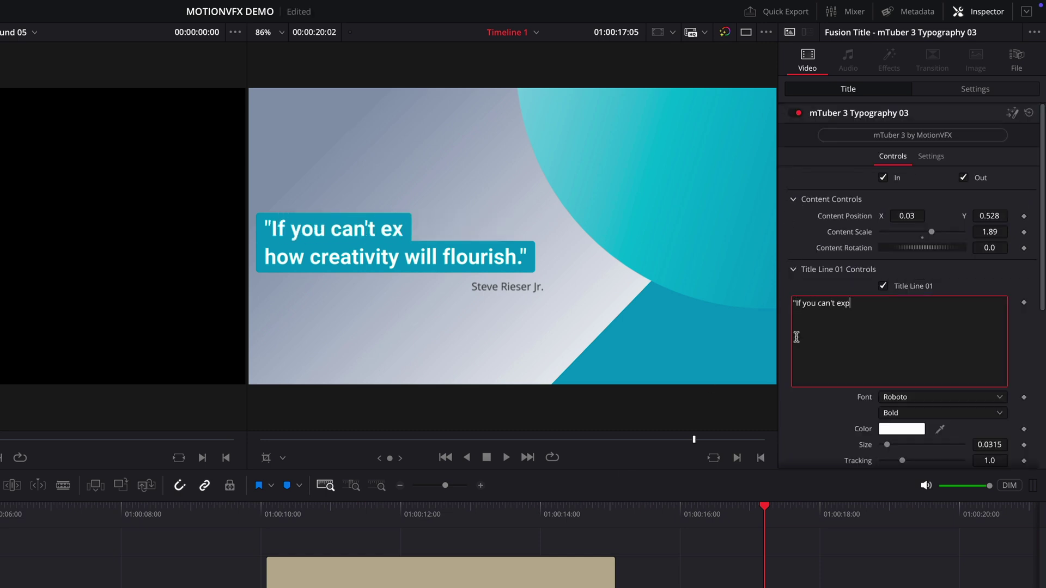
pyautogui.click(793, 271)
# Replace the Title Line 02 text with you don't understand it well enough." including the full stop and closing quotation mark.
pyautogui.click(827, 354)
pyautogui.hotkey('ctrl', 'a')
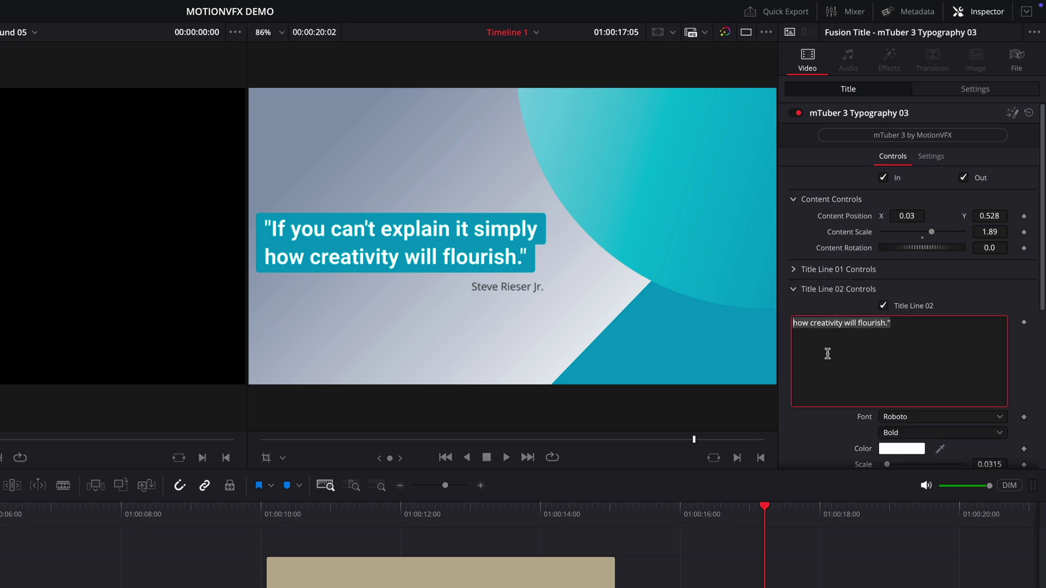
pyautogui.write("you don't understand it well enough")
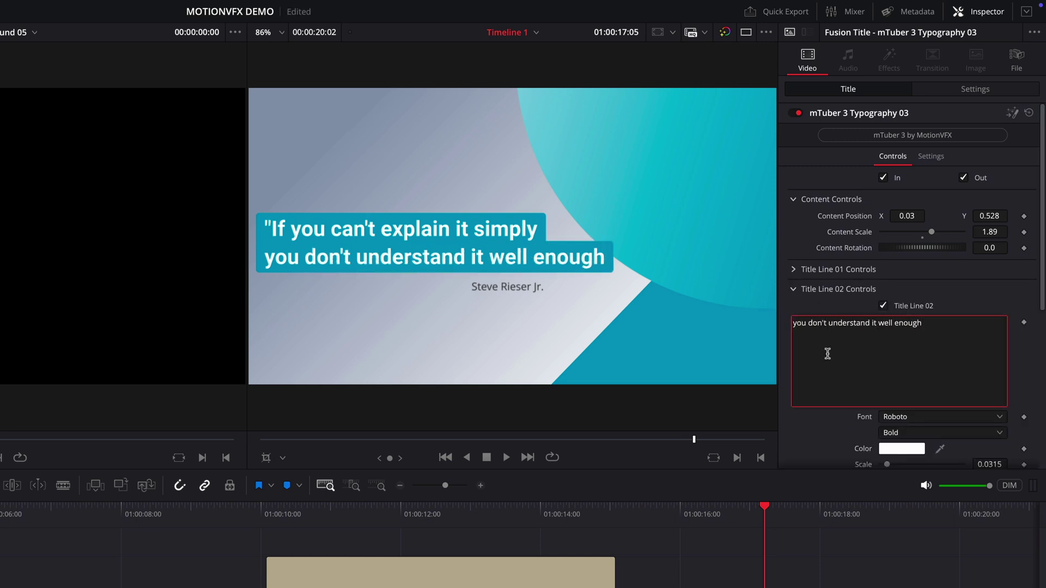
pyautogui.click(796, 292)
# Replace the subtitle text with ALBERT EINSTEIN.
pyautogui.click(796, 306)
pyautogui.click(875, 341)
pyautogui.hotkey('ctrl', 'a')
pyautogui.write('ALBER')
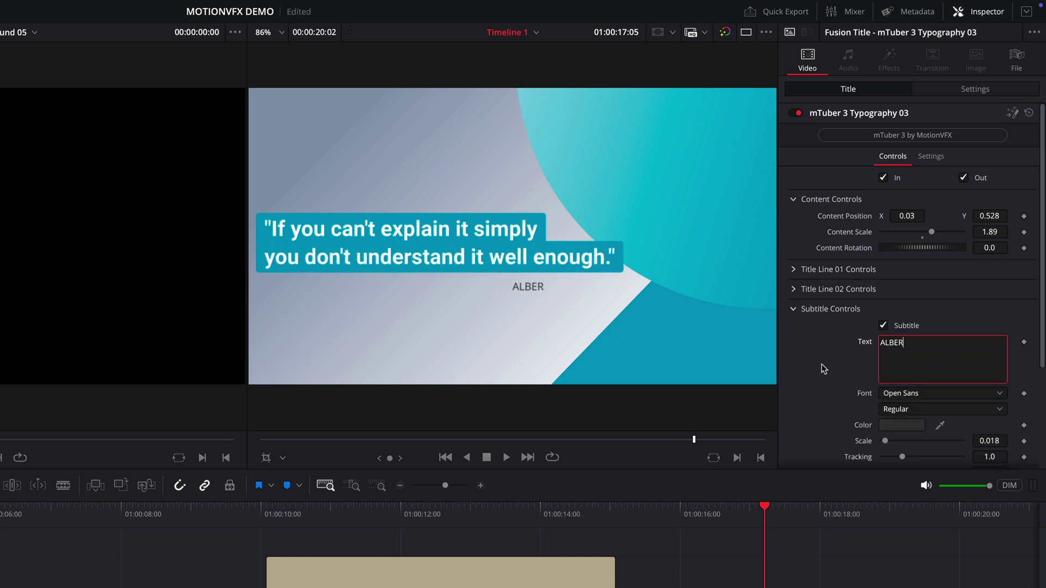
pyautogui.write('T EINSTEIN')
pyautogui.click(793, 309)
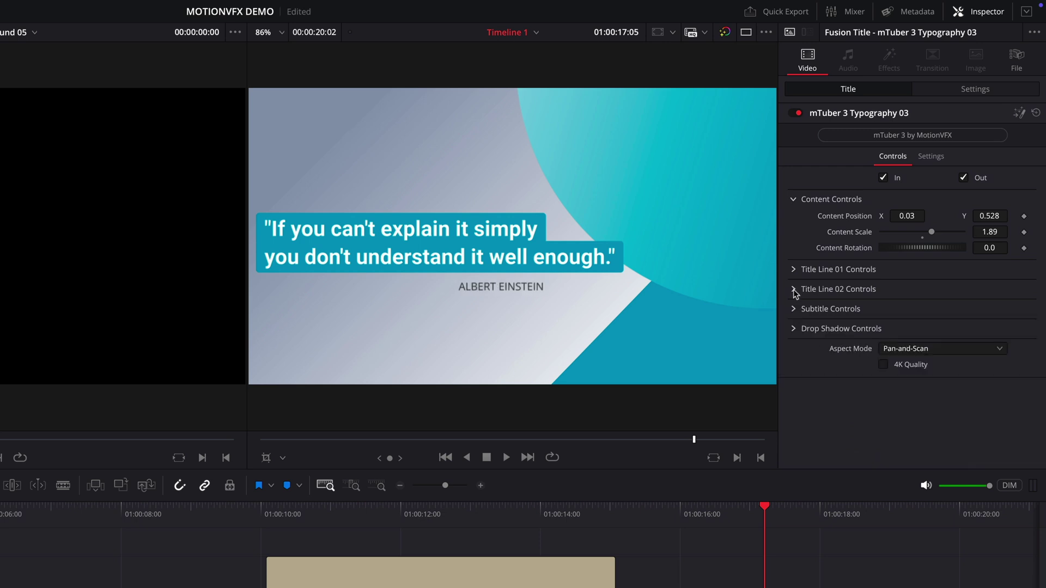
# Reduce the title's content scale to 1.7 and set the Title Line 02 Y position to 0.488.
pyautogui.moveTo(930, 233); pyautogui.dragTo(928, 233)
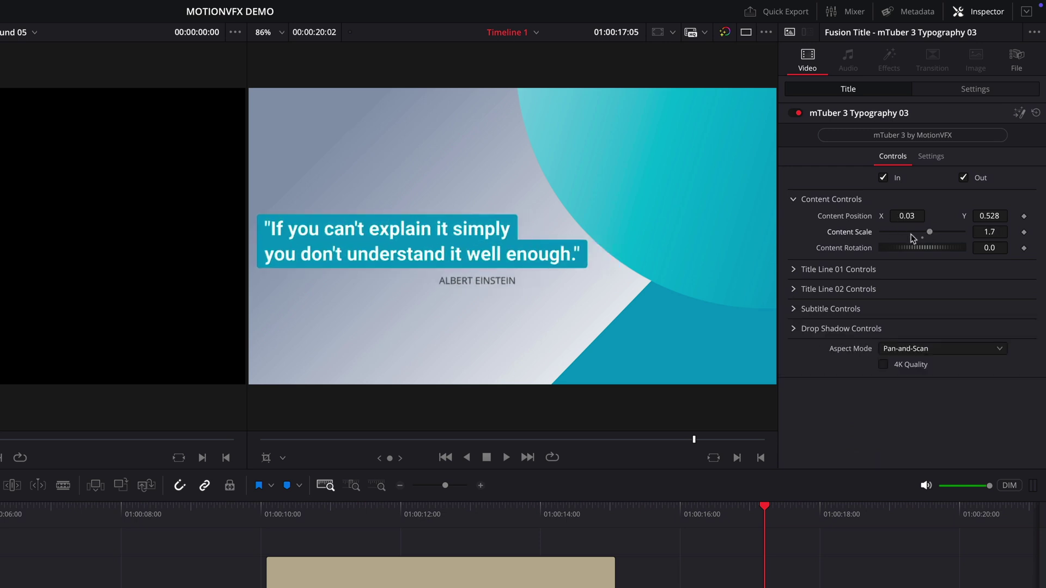
pyautogui.click(793, 289)
pyautogui.scroll(-4, 926, 272)
pyautogui.moveTo(990, 314); pyautogui.dragTo(984, 313)
pyautogui.scroll(2, 830, 231)
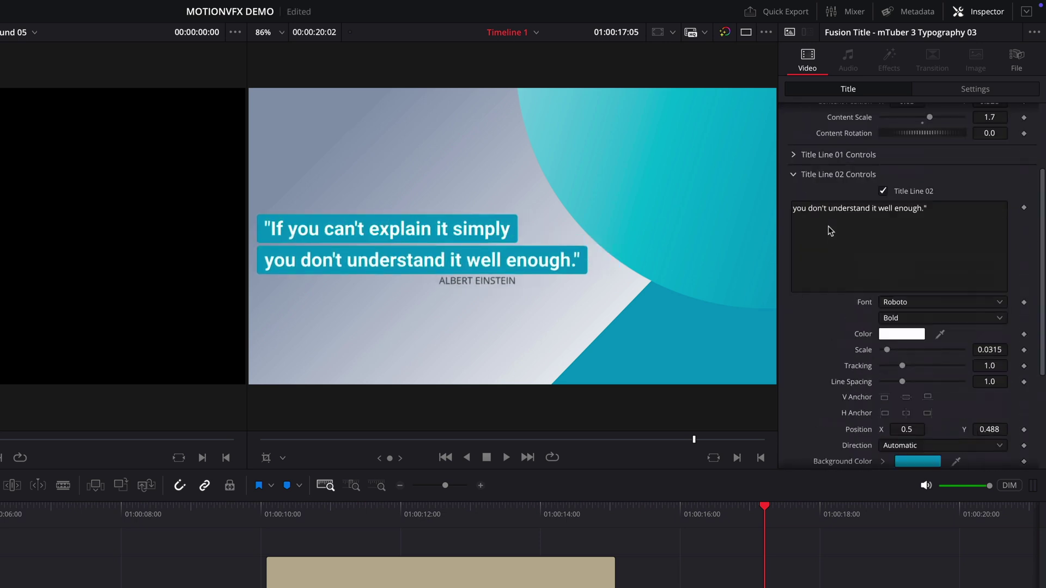
pyautogui.click(794, 174)
# Set the subtitle's position to X 0.492, Y 0.506 and play the finished quote from the clip's start.
pyautogui.click(796, 305)
pyautogui.scroll(-3, 872, 306)
pyautogui.moveTo(906, 382); pyautogui.dragTo(961, 381)
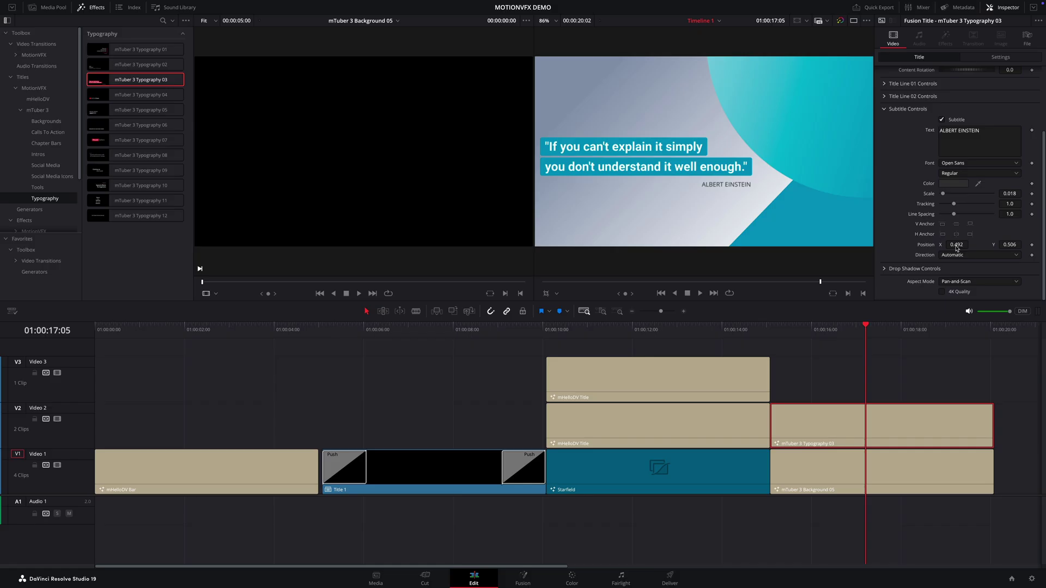
pyautogui.press('Up')
pyautogui.press('space')
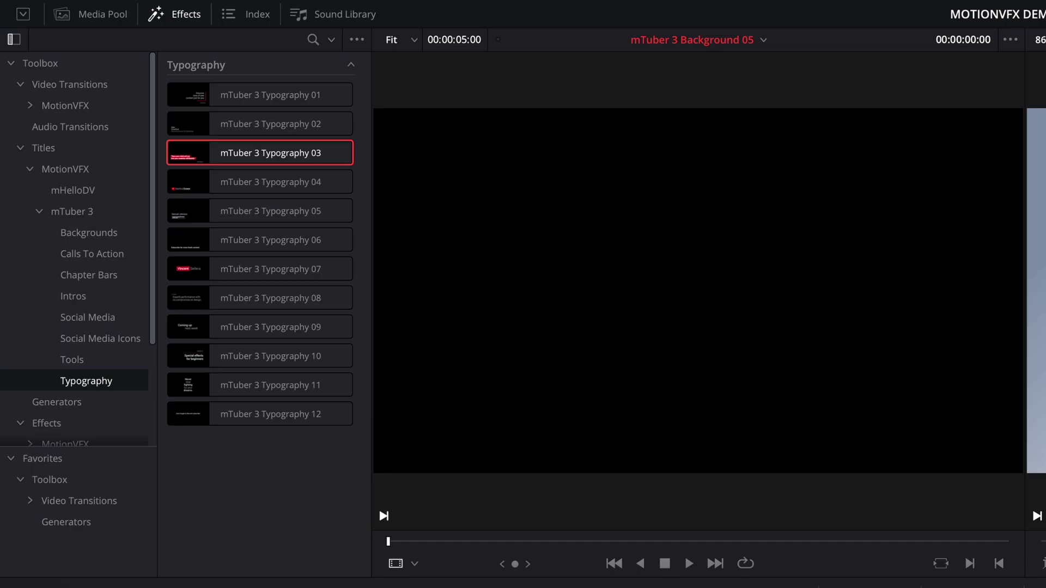
# Append mTuber 3 Call To Action 05 after the last Video 1 clip and hide its avatar.
pyautogui.click(95, 253)
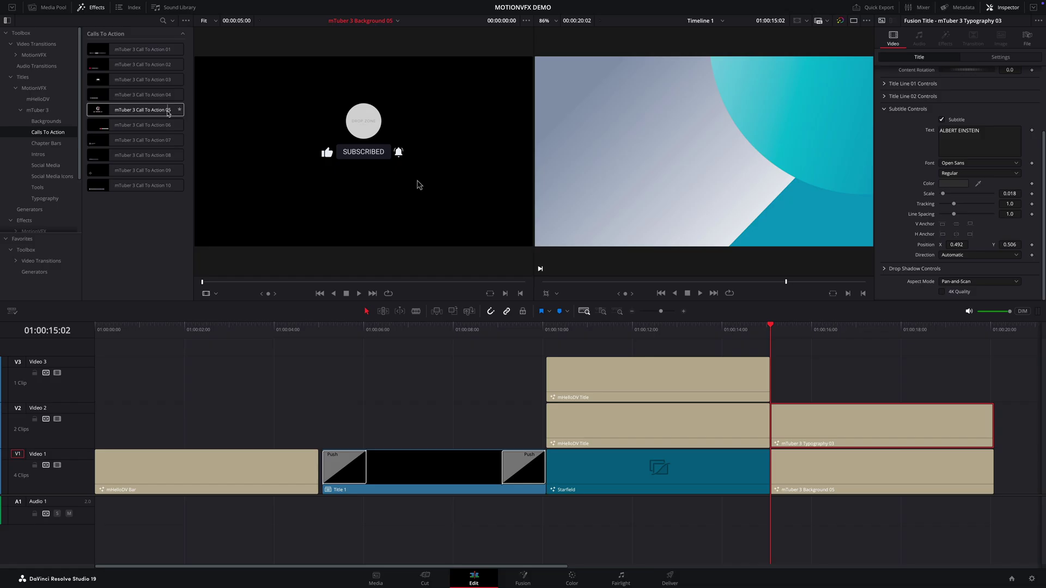
pyautogui.moveTo(324, 217); pyautogui.dragTo(1045, 391)
pyautogui.click(899, 335)
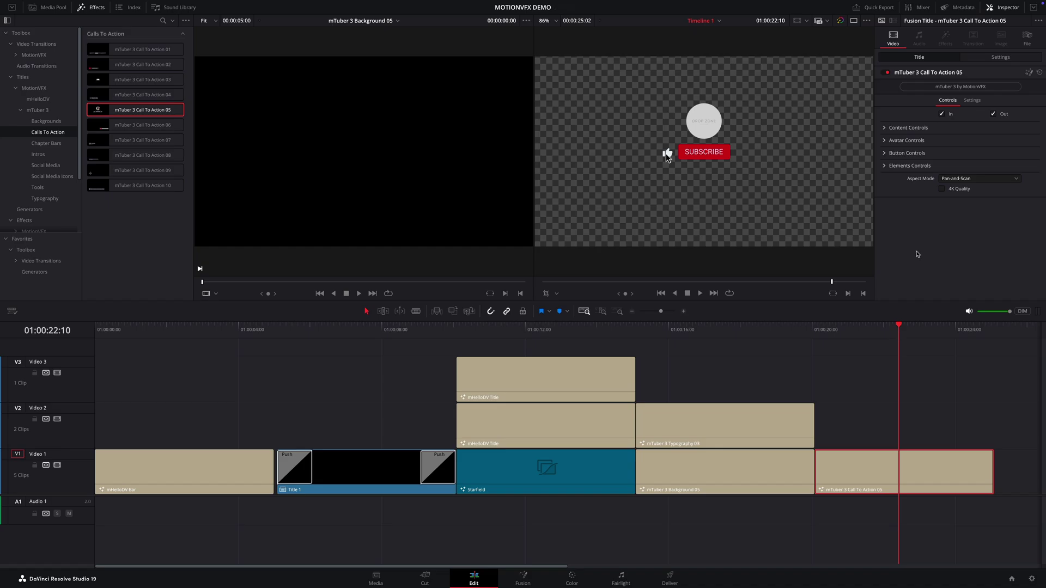
pyautogui.click(884, 140)
pyautogui.click(942, 151)
pyautogui.click(884, 140)
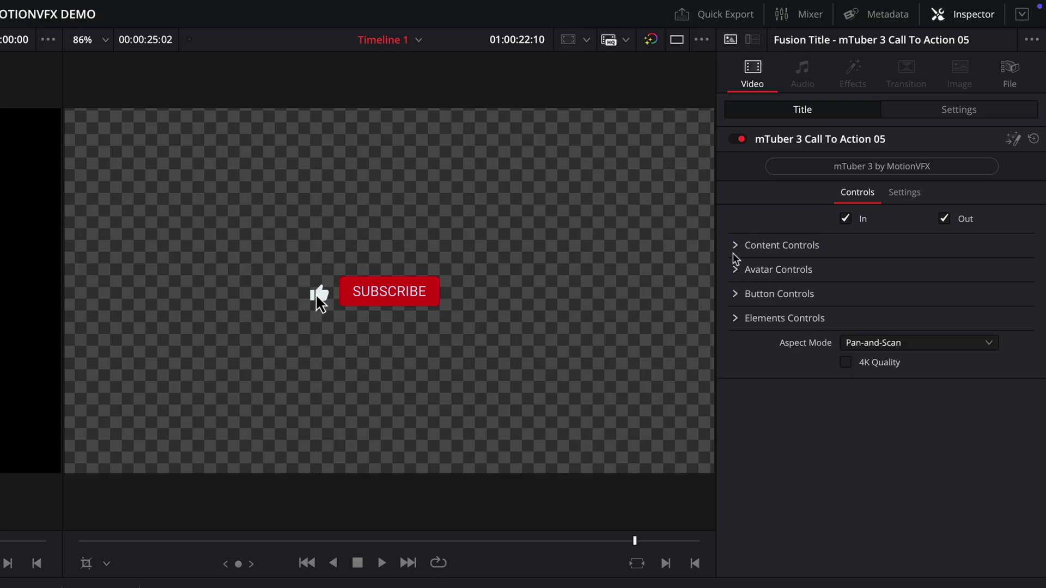
# Set the call to action's content scale to 2.14 and lower its vertical position toward the frame's bottom edge.
pyautogui.click(735, 246)
pyautogui.moveTo(893, 285); pyautogui.dragTo(908, 285)
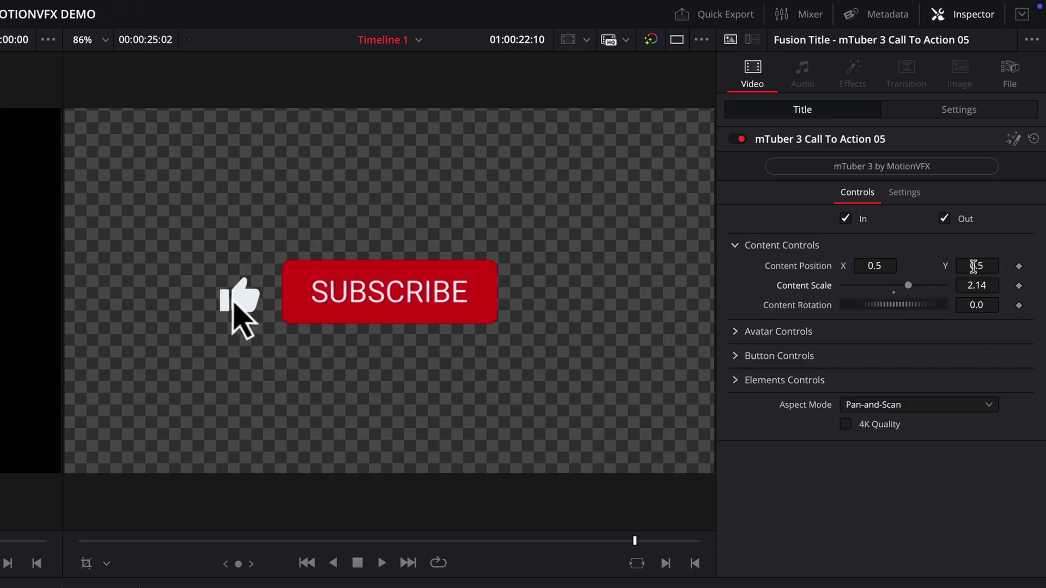
pyautogui.moveTo(973, 265); pyautogui.dragTo(948, 266)
pyautogui.click(735, 246)
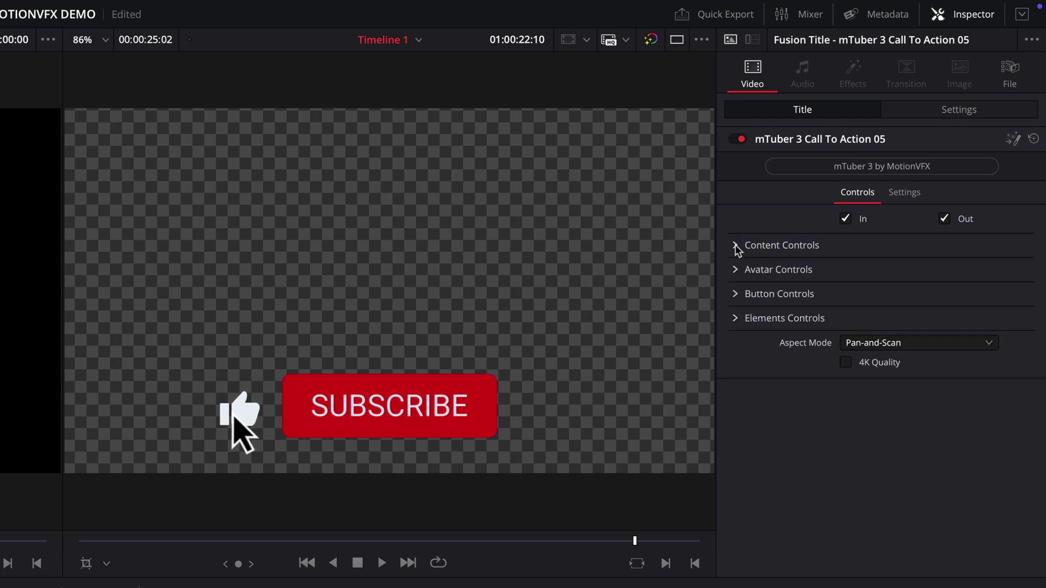
# Set the SUBSCRIBE button text's font to Audiowide and slightly reduce its scale.
pyautogui.click(735, 294)
pyautogui.scroll(-5, 859, 263)
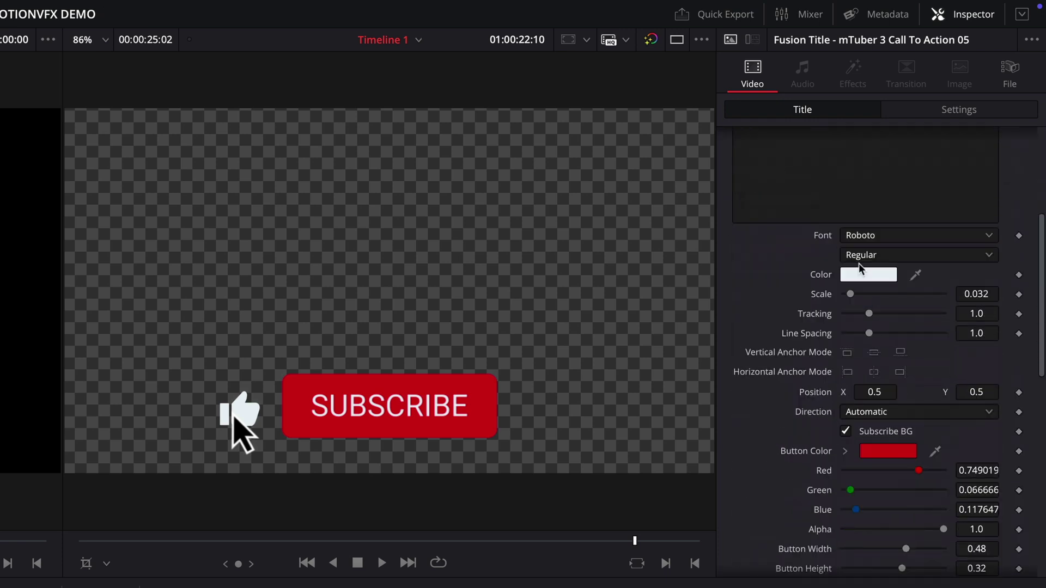
pyautogui.click(898, 235)
pyautogui.scroll(10, 890, 310)
pyautogui.scroll(-5, 890, 309)
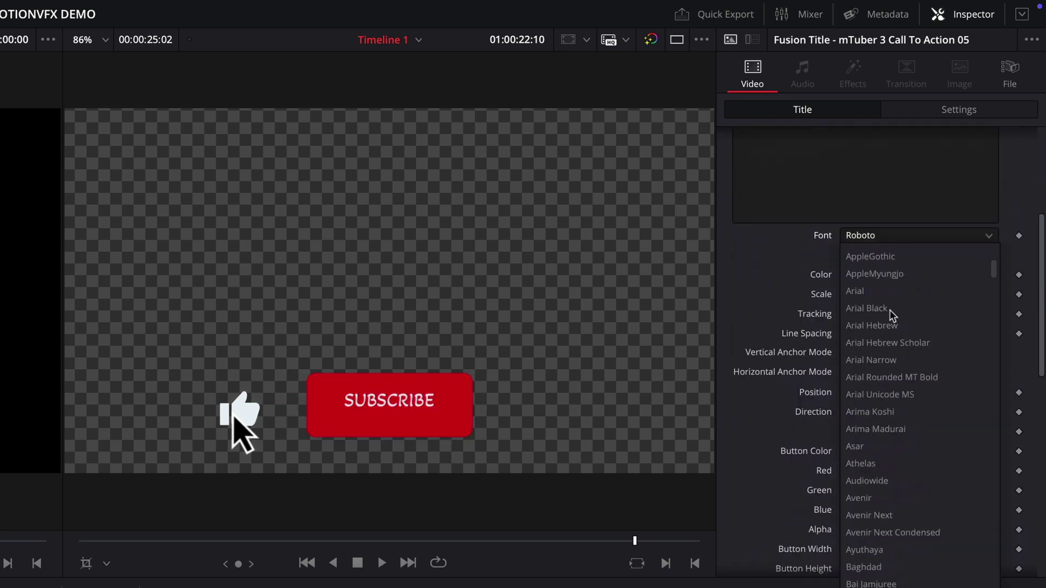
pyautogui.click(901, 481)
pyautogui.moveTo(978, 291); pyautogui.dragTo(980, 292)
# Set the SUBSCRIBED text's font to Audiowide and scale to 0.0287, and play the call to action from its start.
pyautogui.scroll(-9, 806, 273)
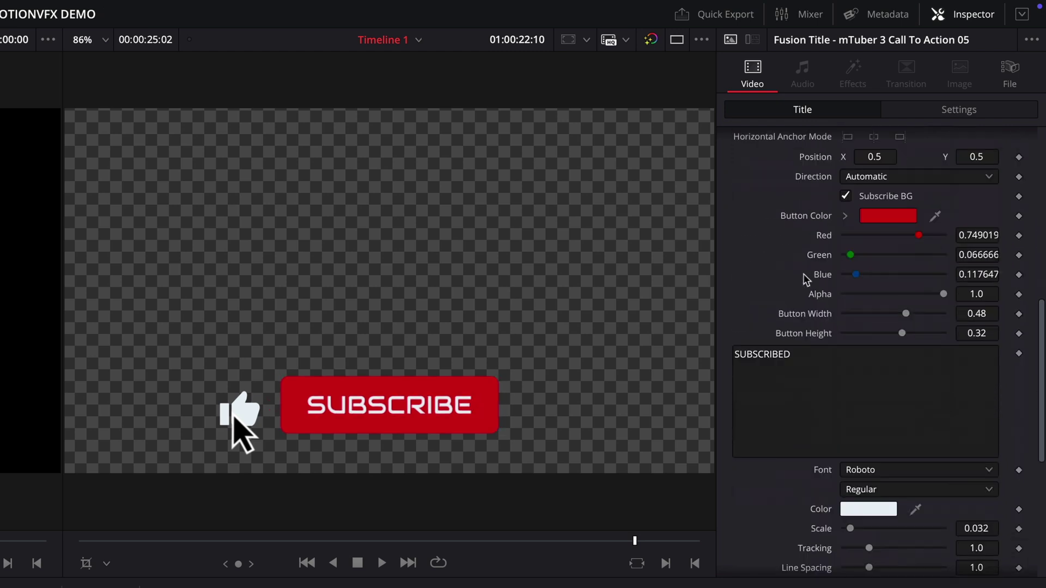
pyautogui.click(870, 282)
pyautogui.scroll(15, 871, 289)
pyautogui.scroll(-5, 869, 319)
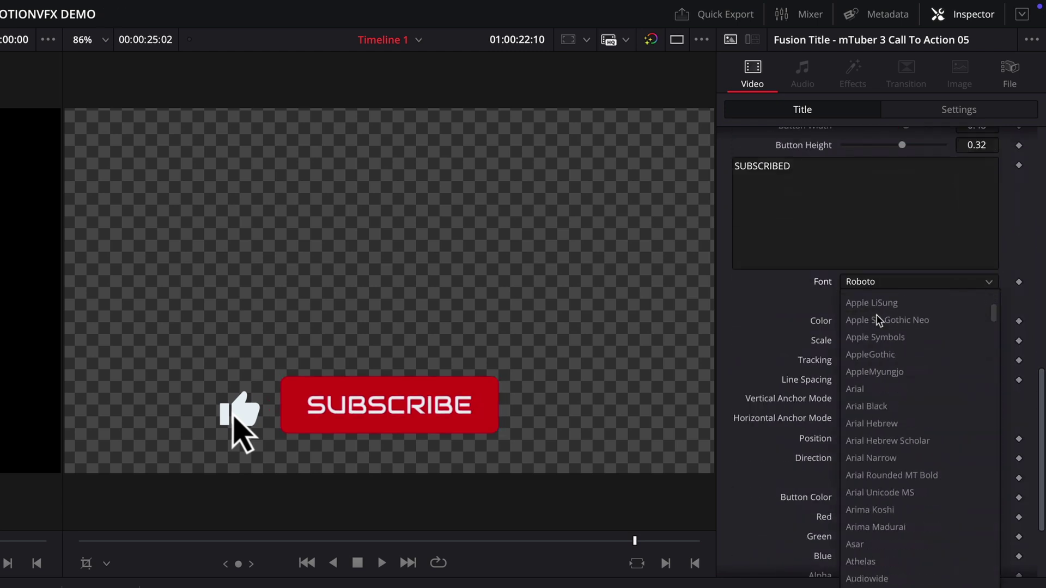
pyautogui.click(866, 528)
pyautogui.click(976, 340)
pyautogui.write('0.0287')
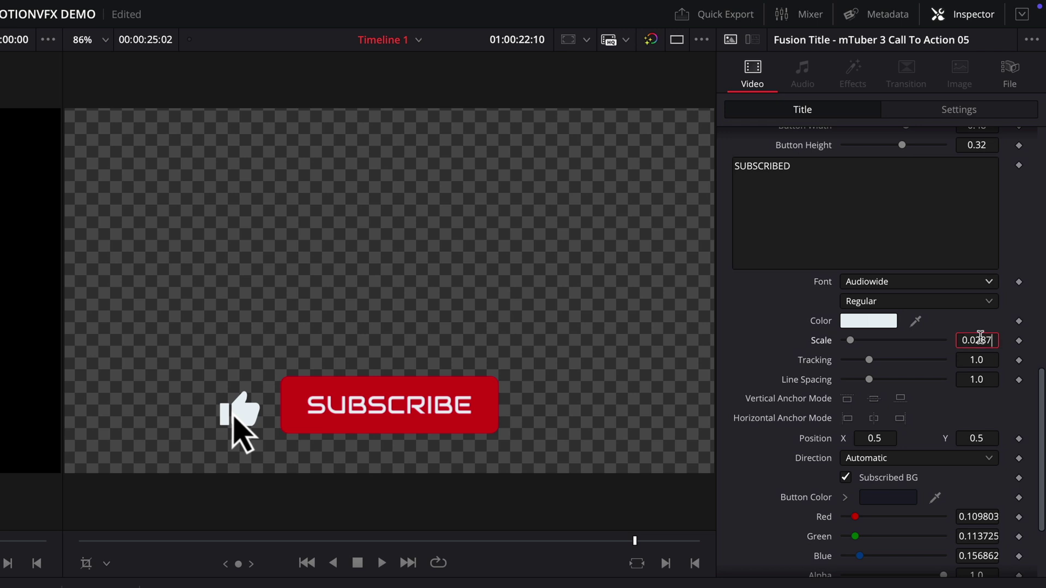
pyautogui.press('Return')
pyautogui.press('space')
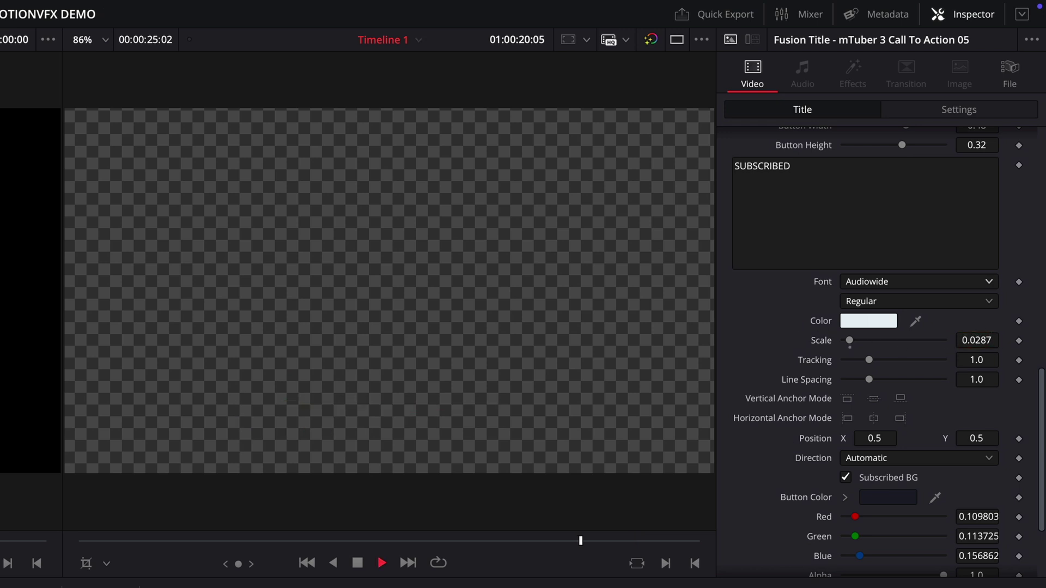
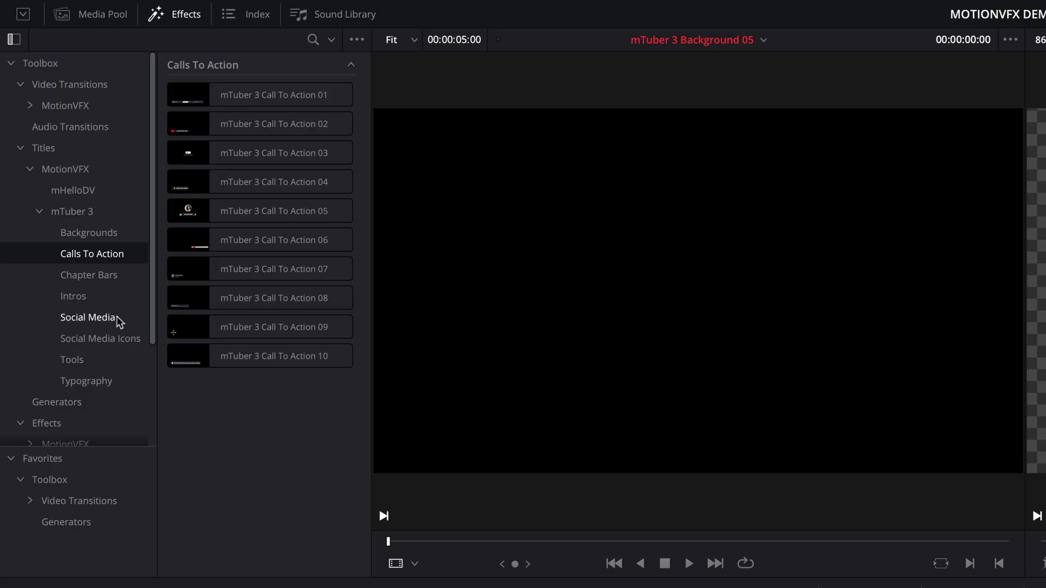
# Append mTuber 3 Social Media 04 to Video 1 and centre it in the frame with content scale 2.08 and Y position 0.484.
pyautogui.click(62, 166)
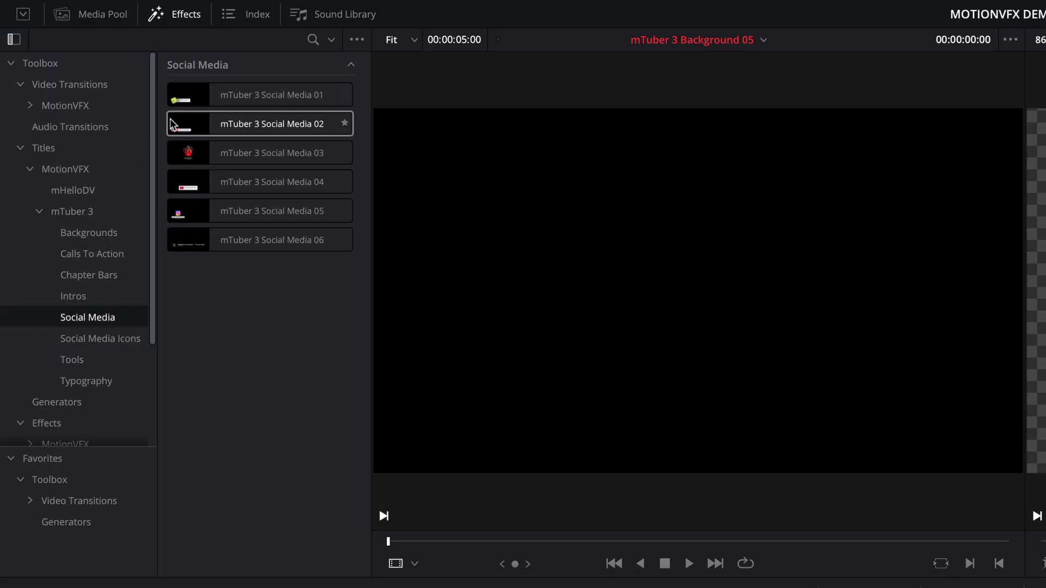
pyautogui.doubleClick(241, 184)
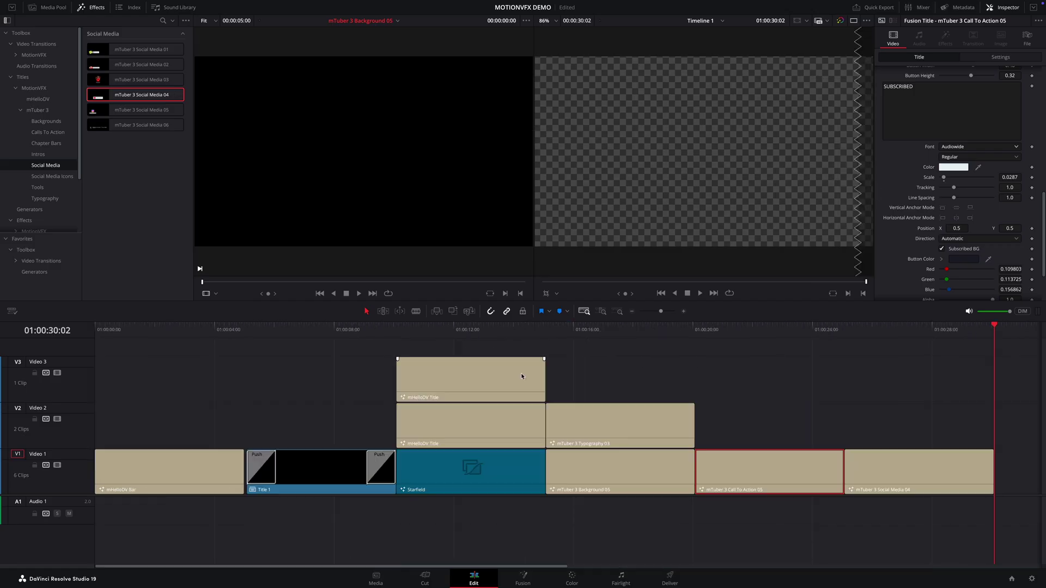
pyautogui.click(907, 128)
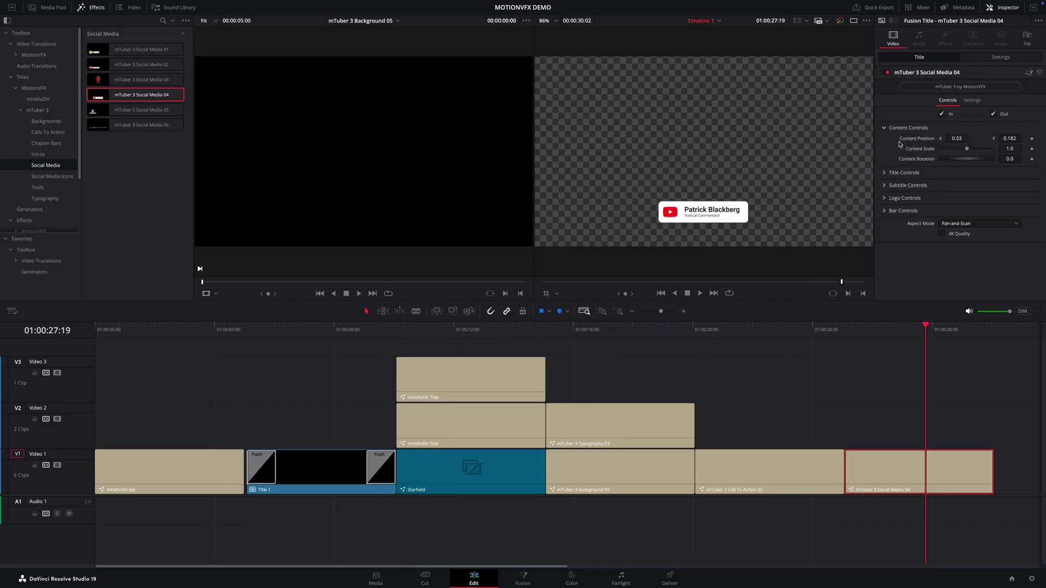
pyautogui.moveTo(932, 148); pyautogui.dragTo(1014, 138)
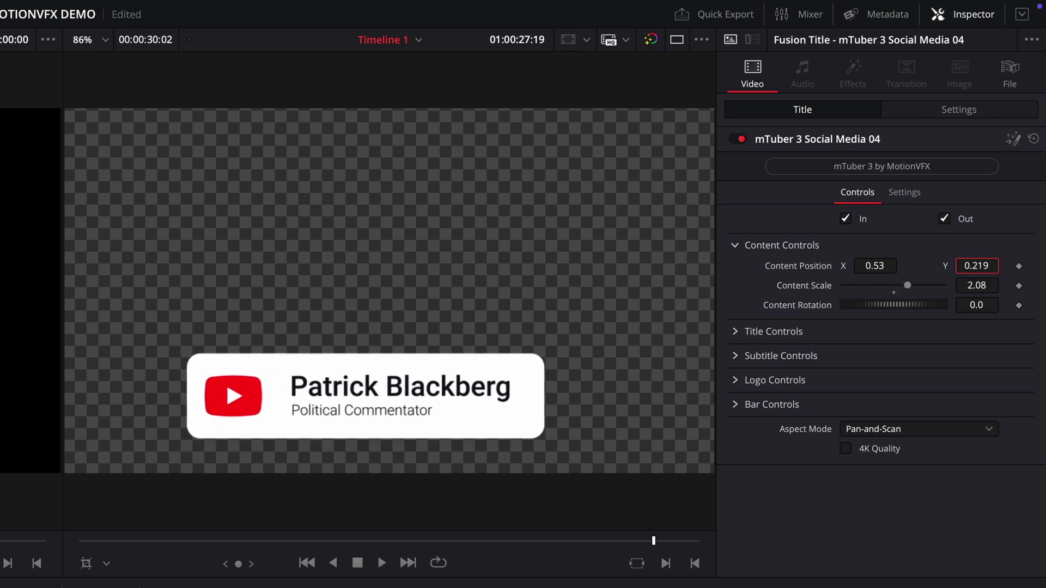
pyautogui.moveTo(977, 265); pyautogui.dragTo(980, 265)
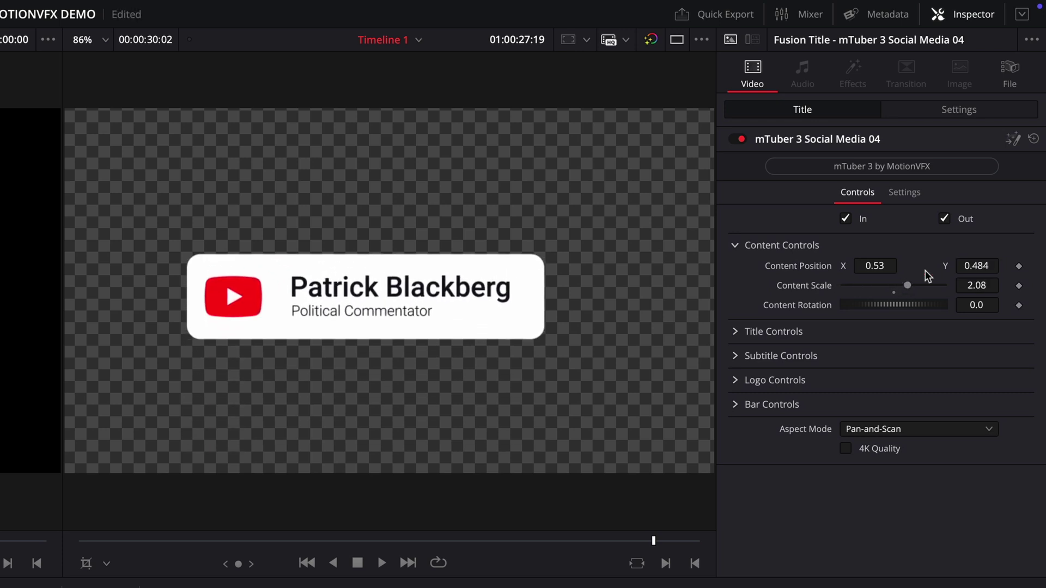
pyautogui.moveTo(868, 272); pyautogui.dragTo(869, 272)
pyautogui.click(734, 248)
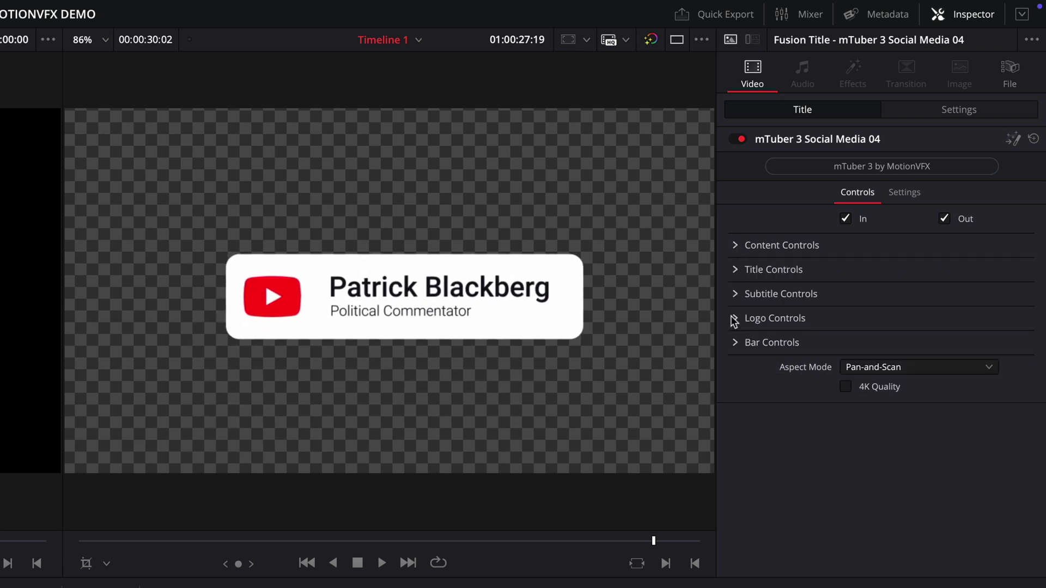
# Switch the Social Media 04 title's YouTube logo from 2D to 3D.
pyautogui.click(735, 318)
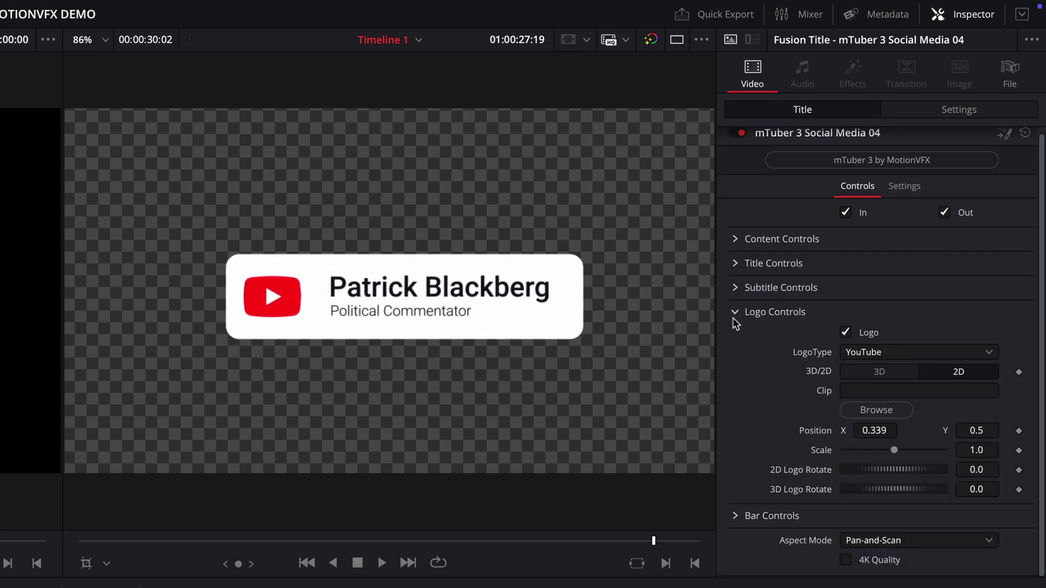
pyautogui.click(903, 374)
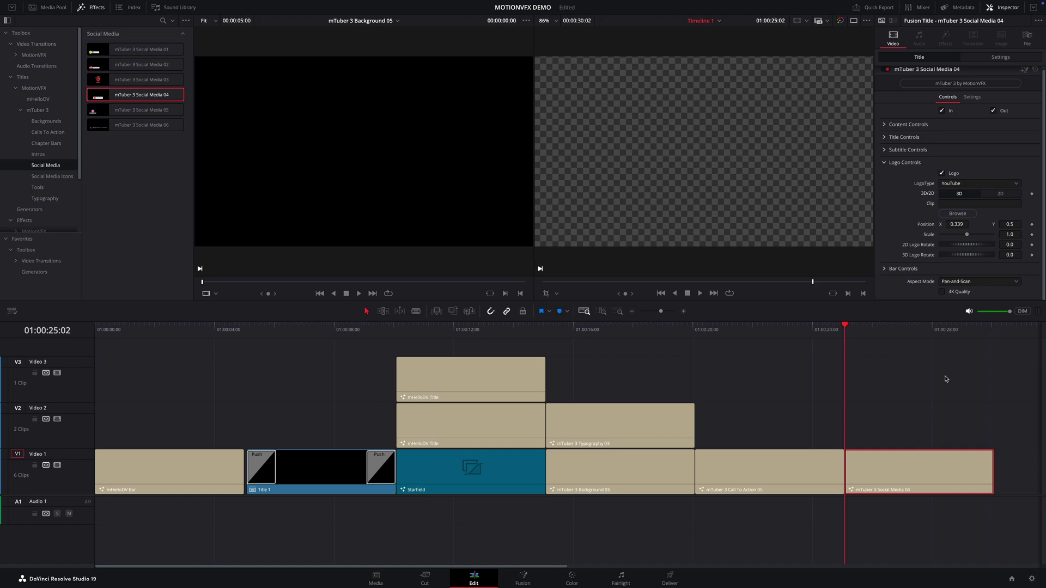
# Set the playback render cache mode to User.
pyautogui.moveTo(239, 2)
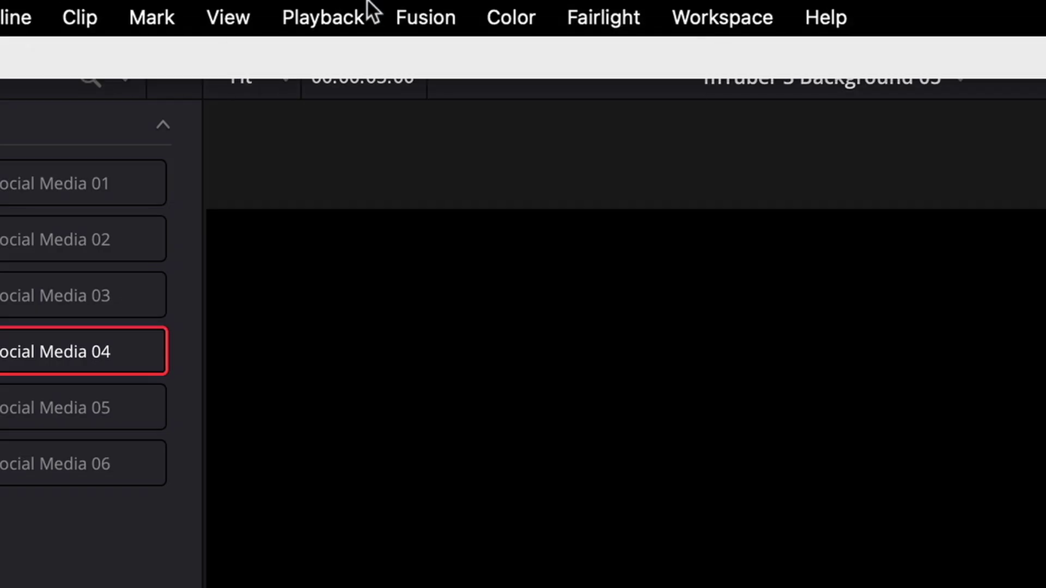
pyautogui.click(368, 11)
pyautogui.moveTo(390, 201)
pyautogui.click(778, 262)
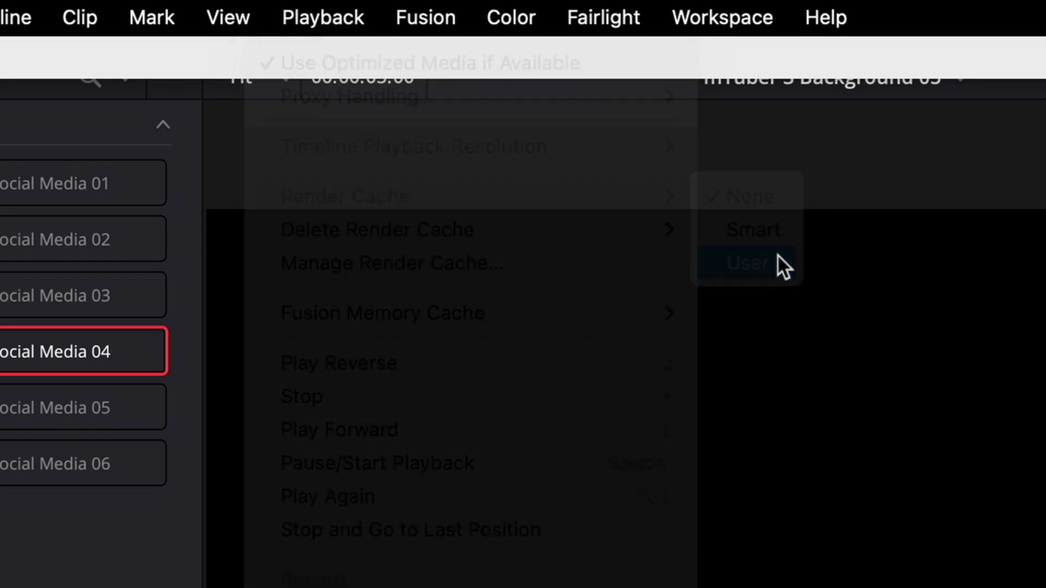
# Turn on Render Cache Fusion Output for the mTuber 3 Social Media 04 clip and play it once cached.
pyautogui.rightClick(637, 427)
pyautogui.moveTo(709, 422)
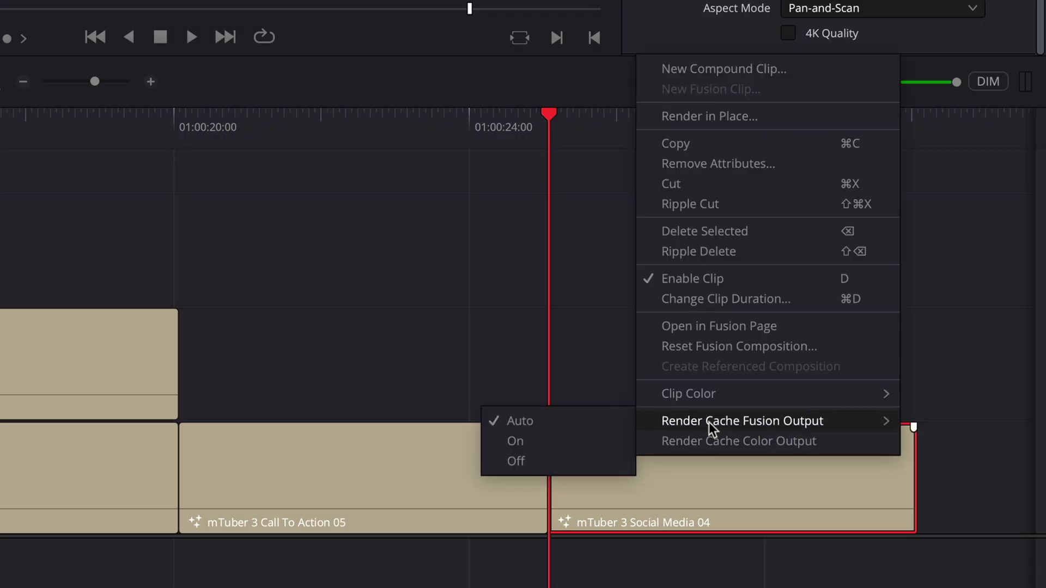
pyautogui.click(600, 441)
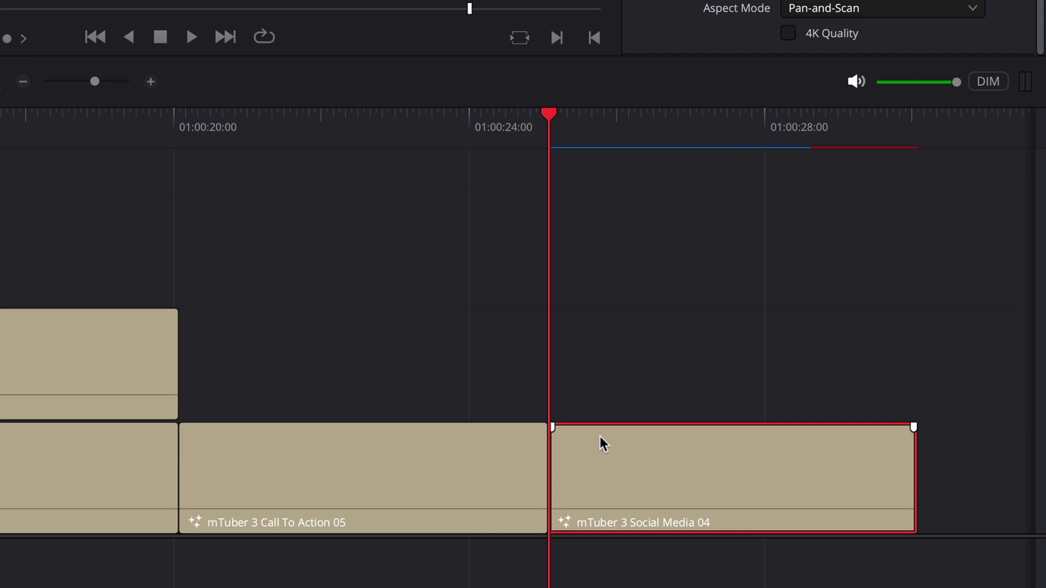
pyautogui.press('space')
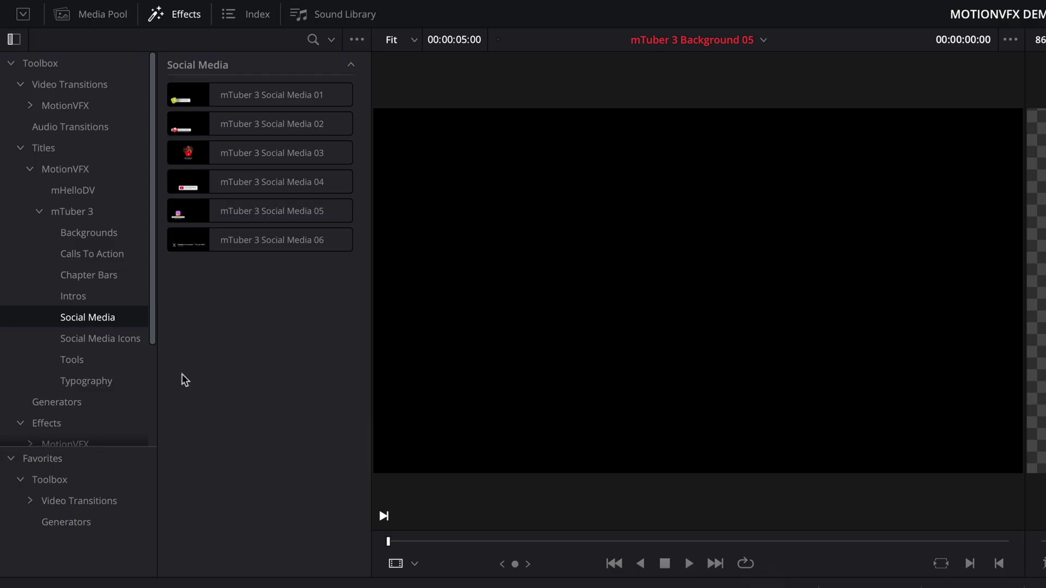
# Append mTuber 3 Icon Custom Logo to the end of Video 1 and park the playhead midway through it.
pyautogui.click(138, 338)
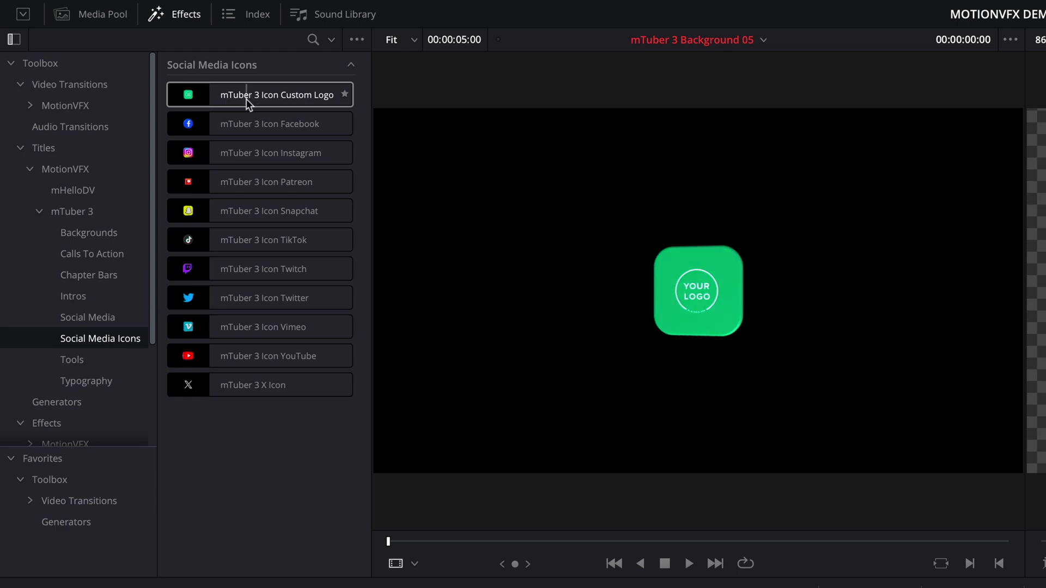
pyautogui.moveTo(246, 99); pyautogui.dragTo(811, 197)
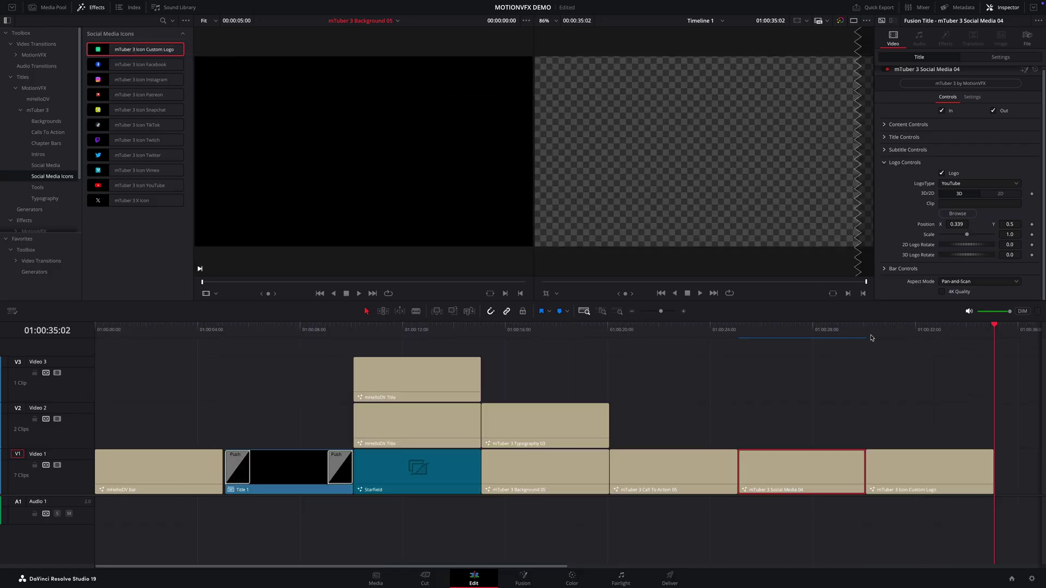
pyautogui.click(926, 333)
# Load CR_LOGO.png from the Desktop as the icon's logo source and set the logo scale to 0.216.
pyautogui.click(885, 141)
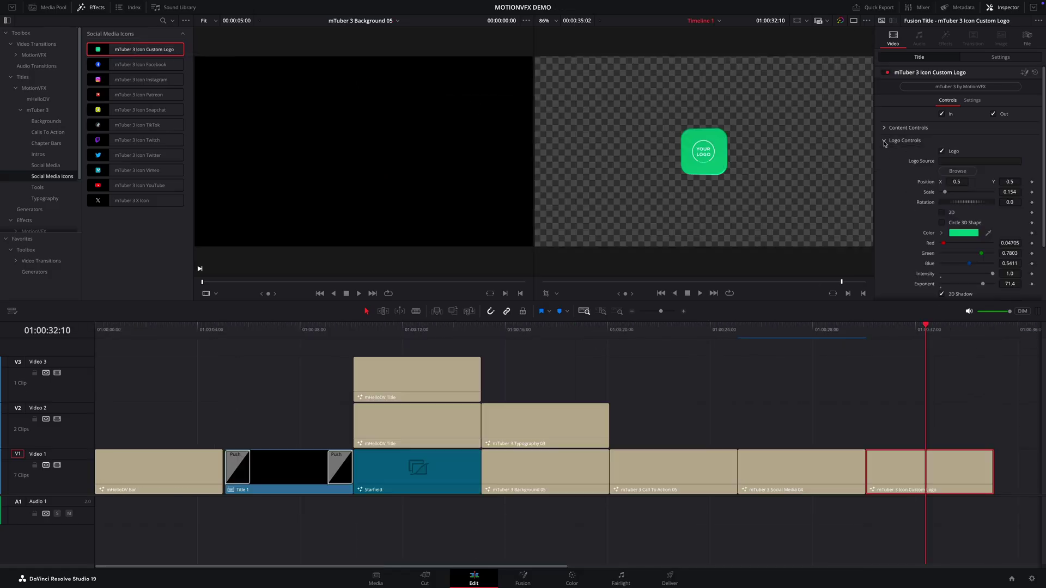
pyautogui.click(957, 171)
pyautogui.click(354, 140)
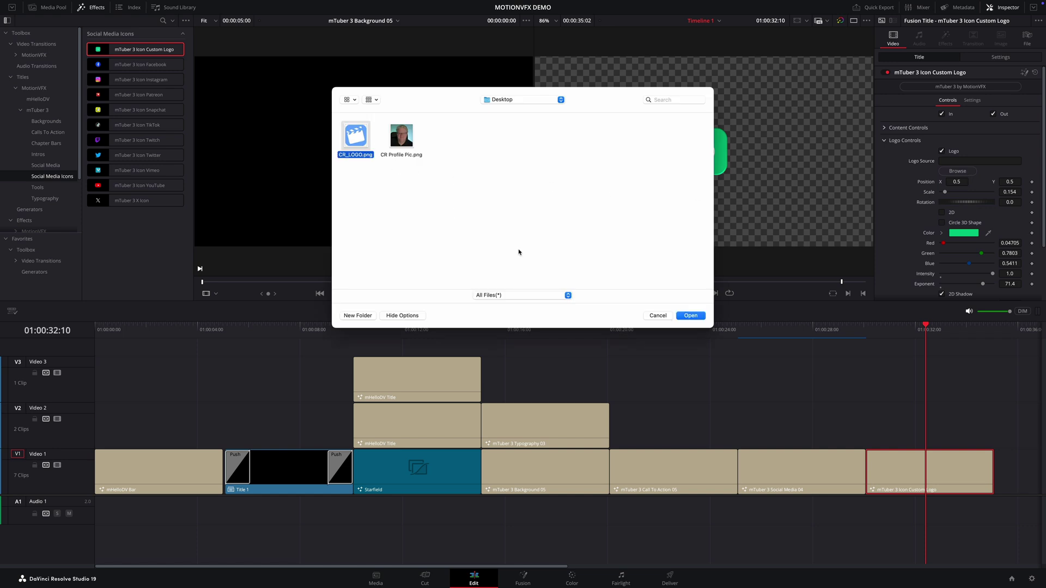
pyautogui.click(690, 316)
pyautogui.moveTo(1009, 192); pyautogui.dragTo(1026, 191)
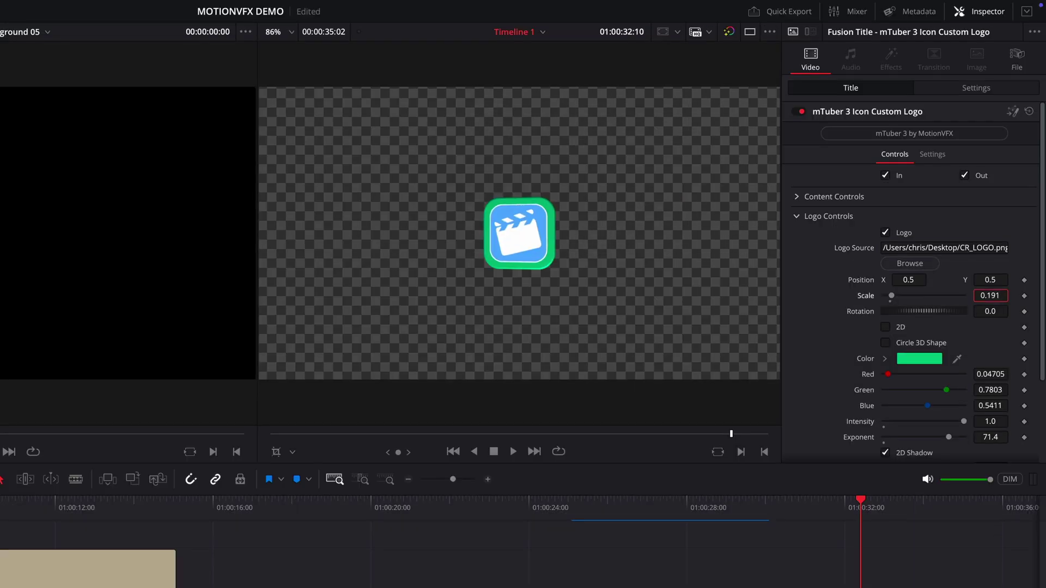
pyautogui.moveTo(989, 295); pyautogui.dragTo(1001, 295)
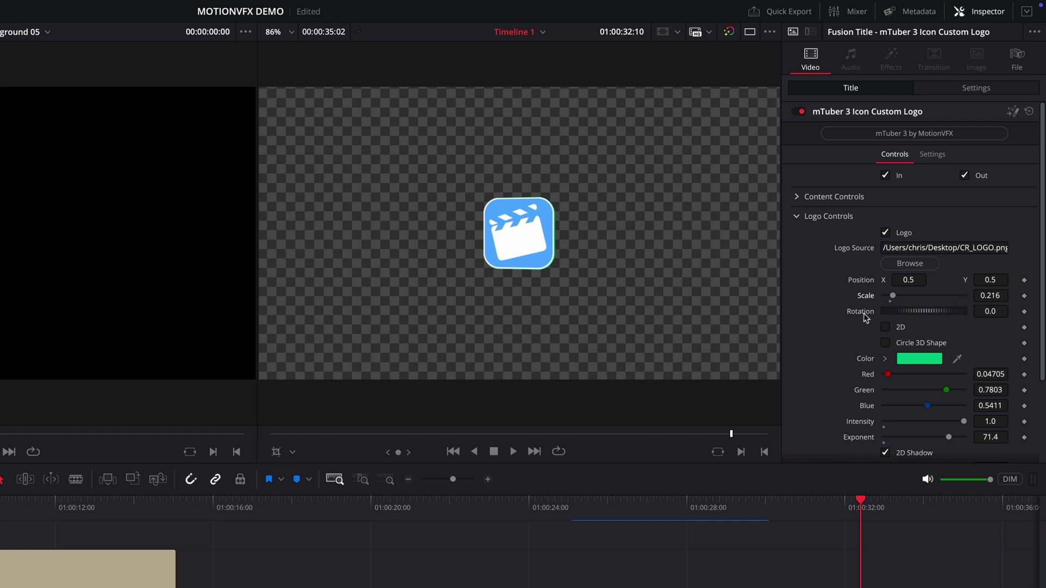
# Recolour the custom logo icon's green base with a light saved swatch and scrub through the clip's opening.
pyautogui.scroll(-4, 820, 319)
pyautogui.click(917, 256)
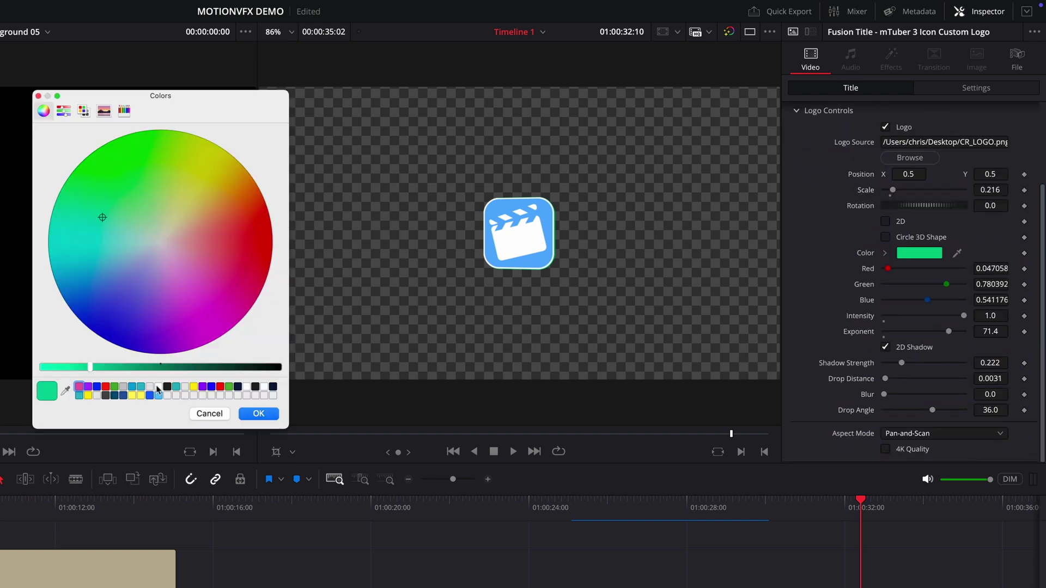
pyautogui.click(157, 387)
pyautogui.click(260, 416)
pyautogui.moveTo(792, 507)
pyautogui.mouseDown()
pyautogui.moveTo(938, 508)
pyautogui.moveTo(799, 509)
pyautogui.mouseUp()
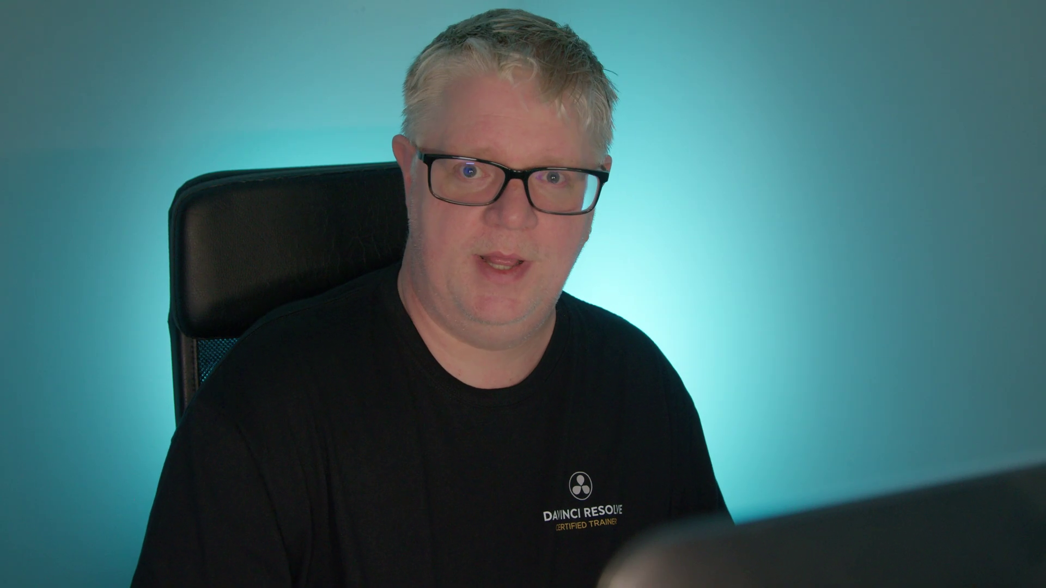